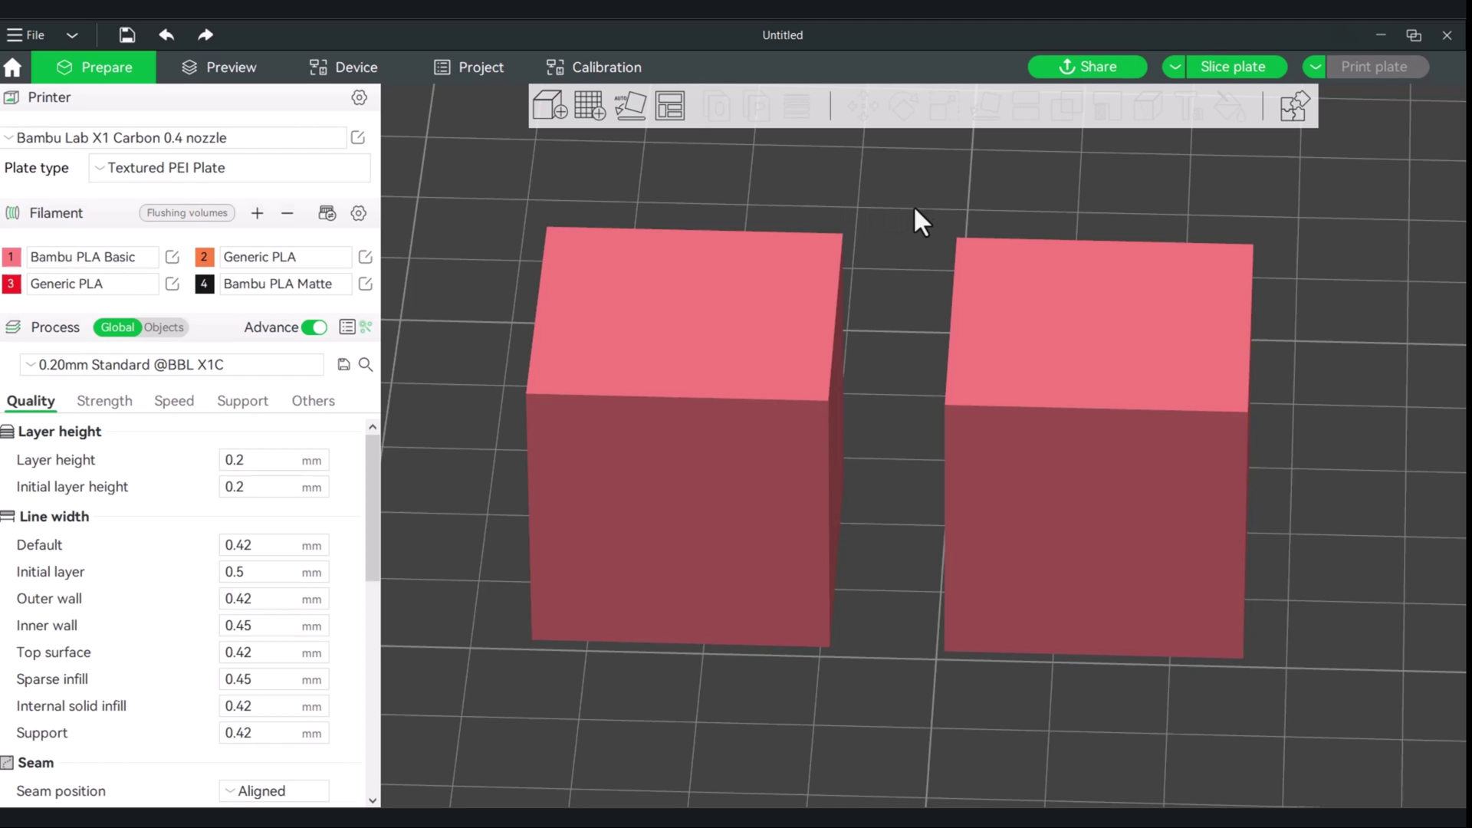
Step: Slice the two cubes at default line widths and inspect infill up to layer 98 (13.43 g estimate)
left_click_drag(948, 209, 751, 412)
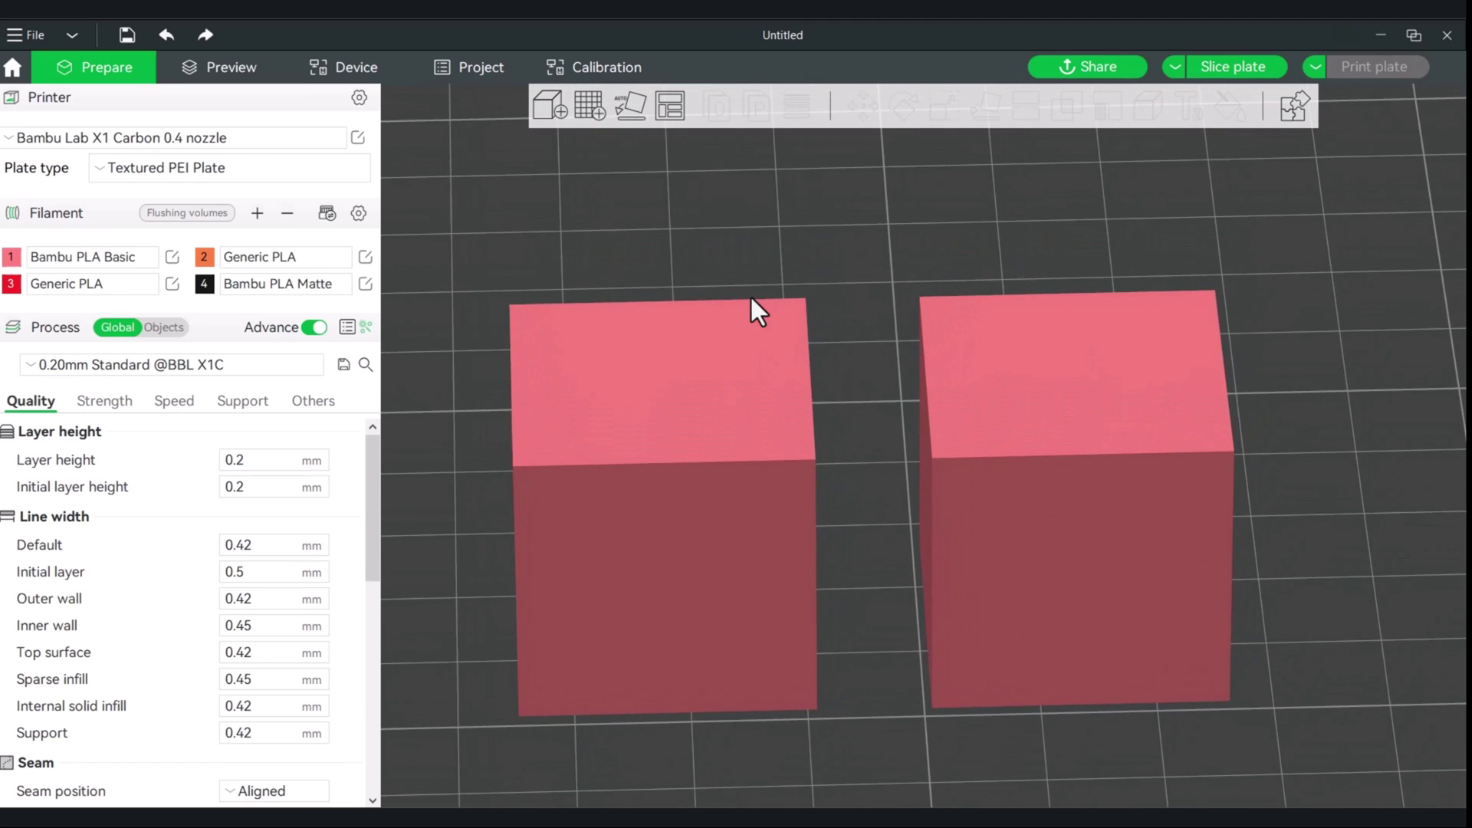
left_click(1231, 67)
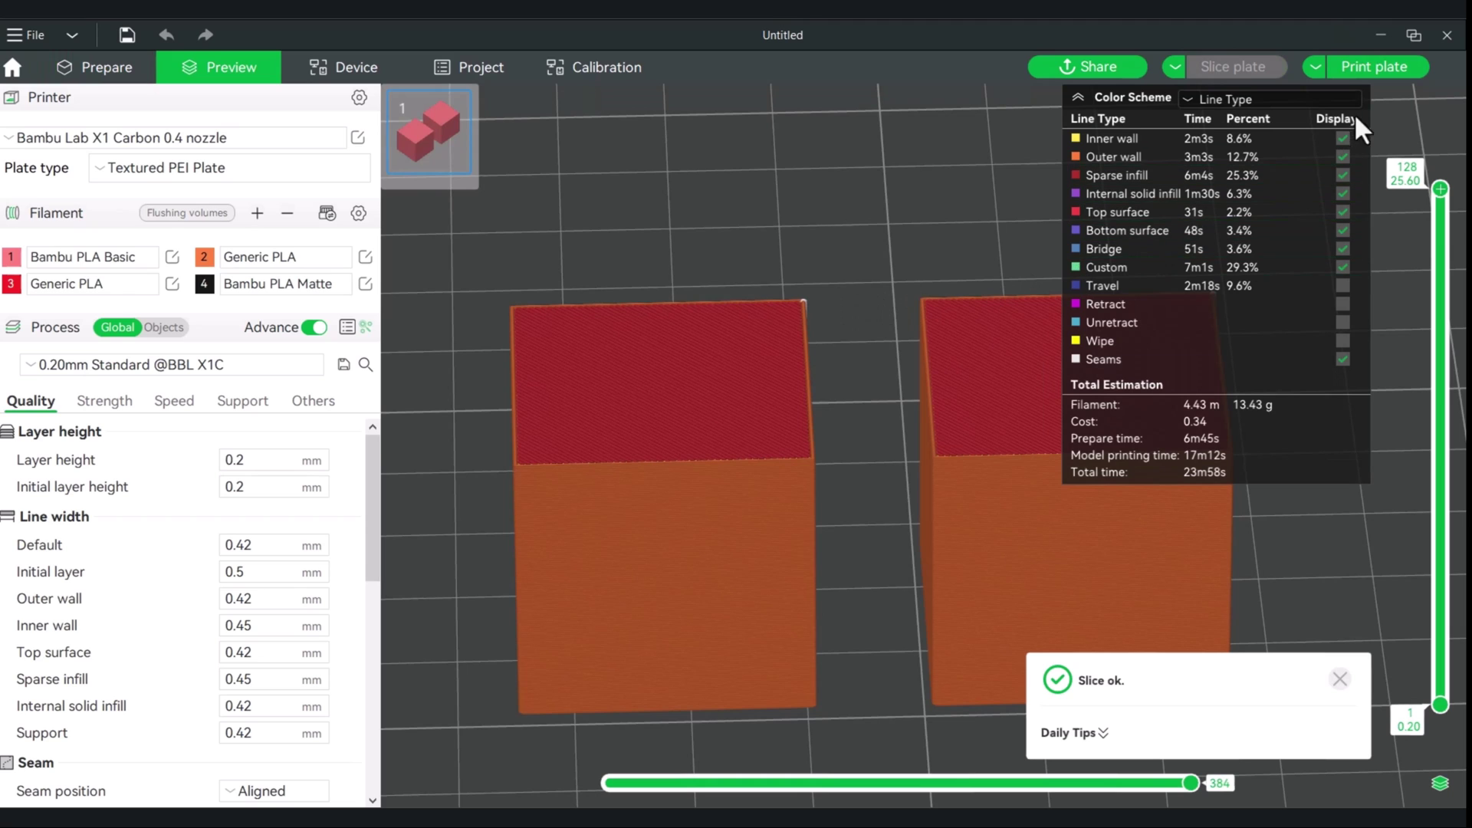
left_click_drag(1439, 184, 1441, 309)
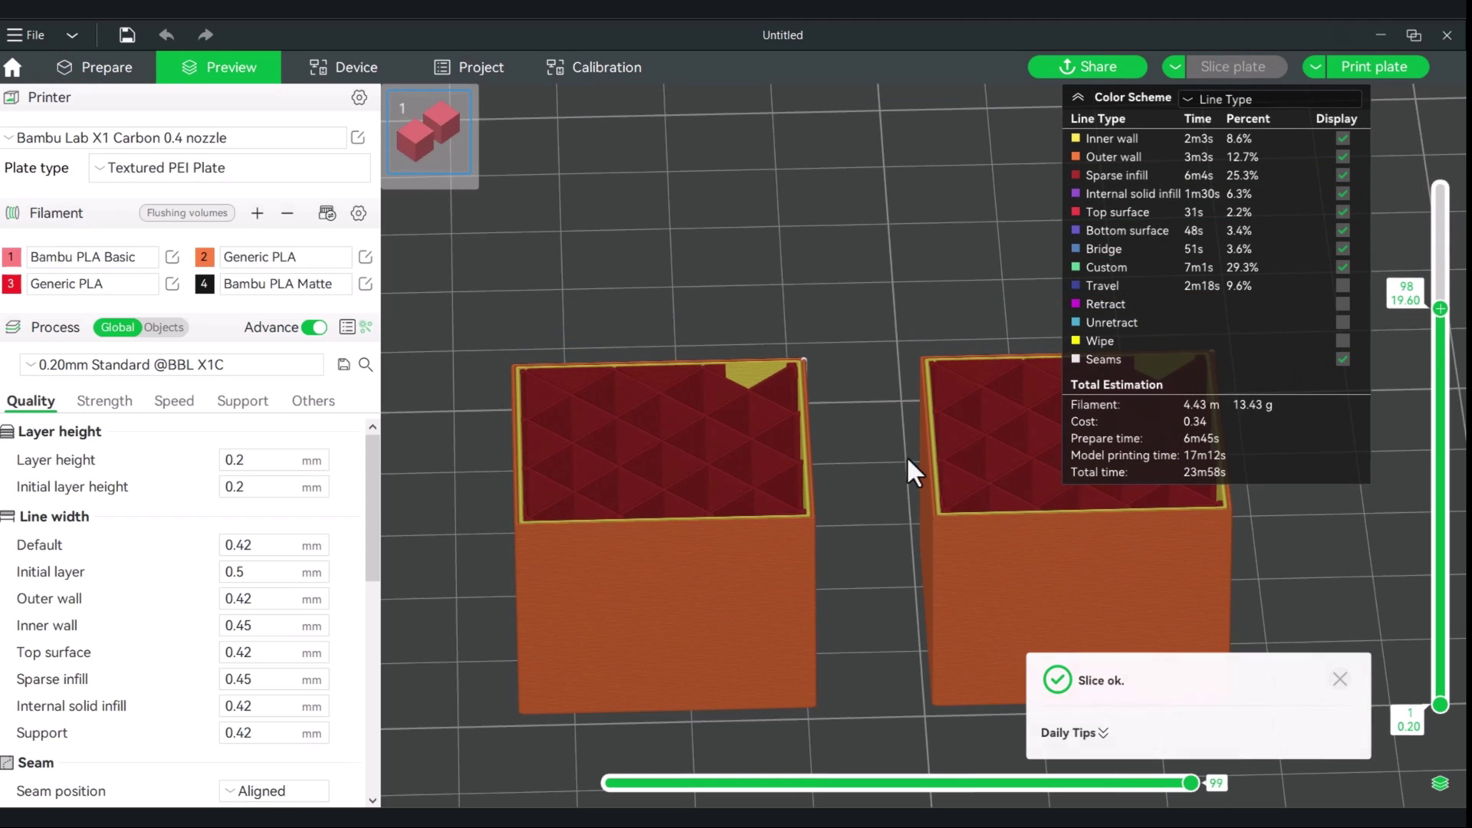
left_click_drag(906, 455, 812, 368)
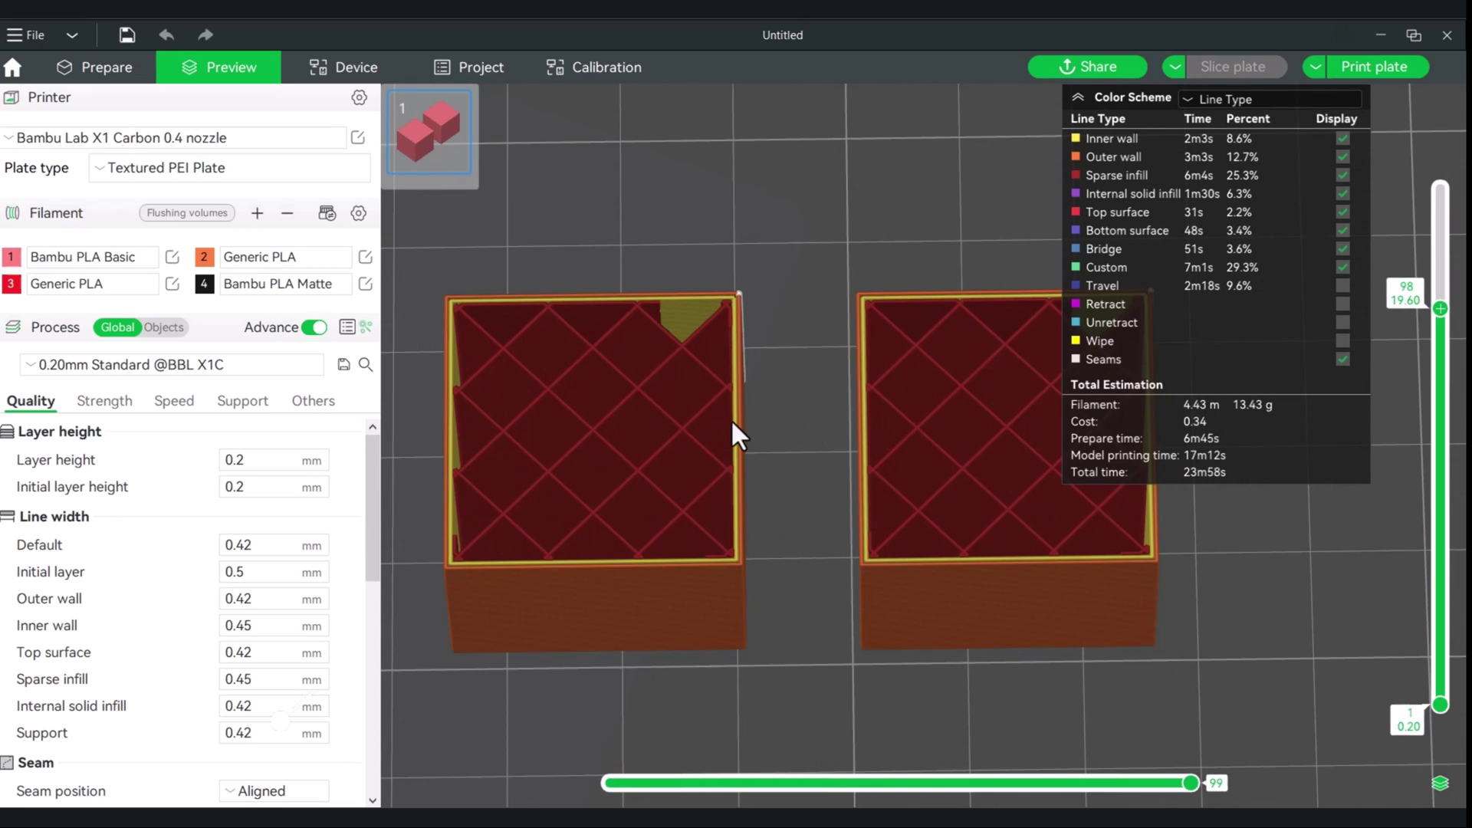
left_click(88, 70)
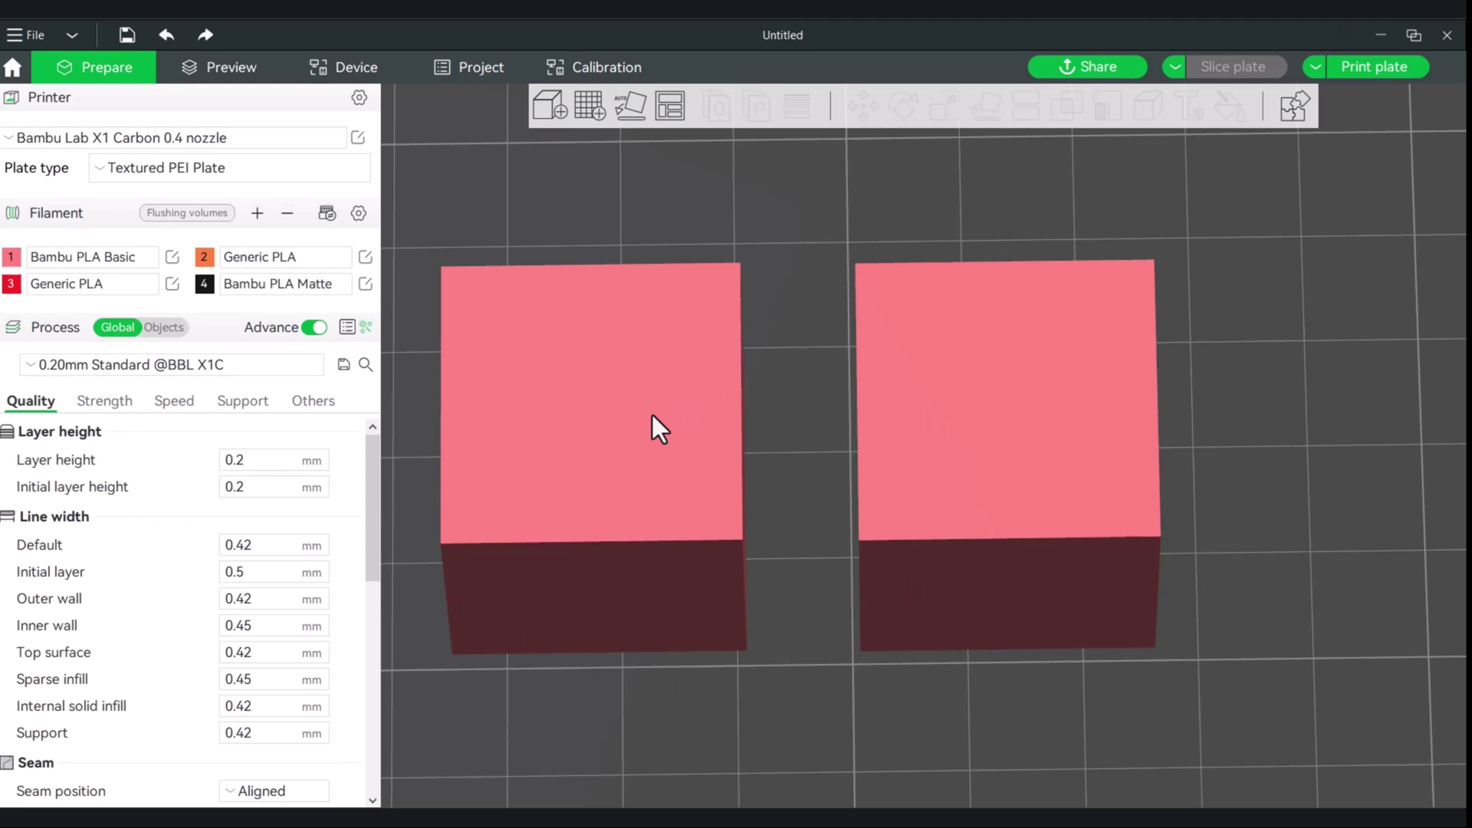
Step: Set the right cube's per-object Default line width to .22 mm in its Quality settings
left_click(164, 328)
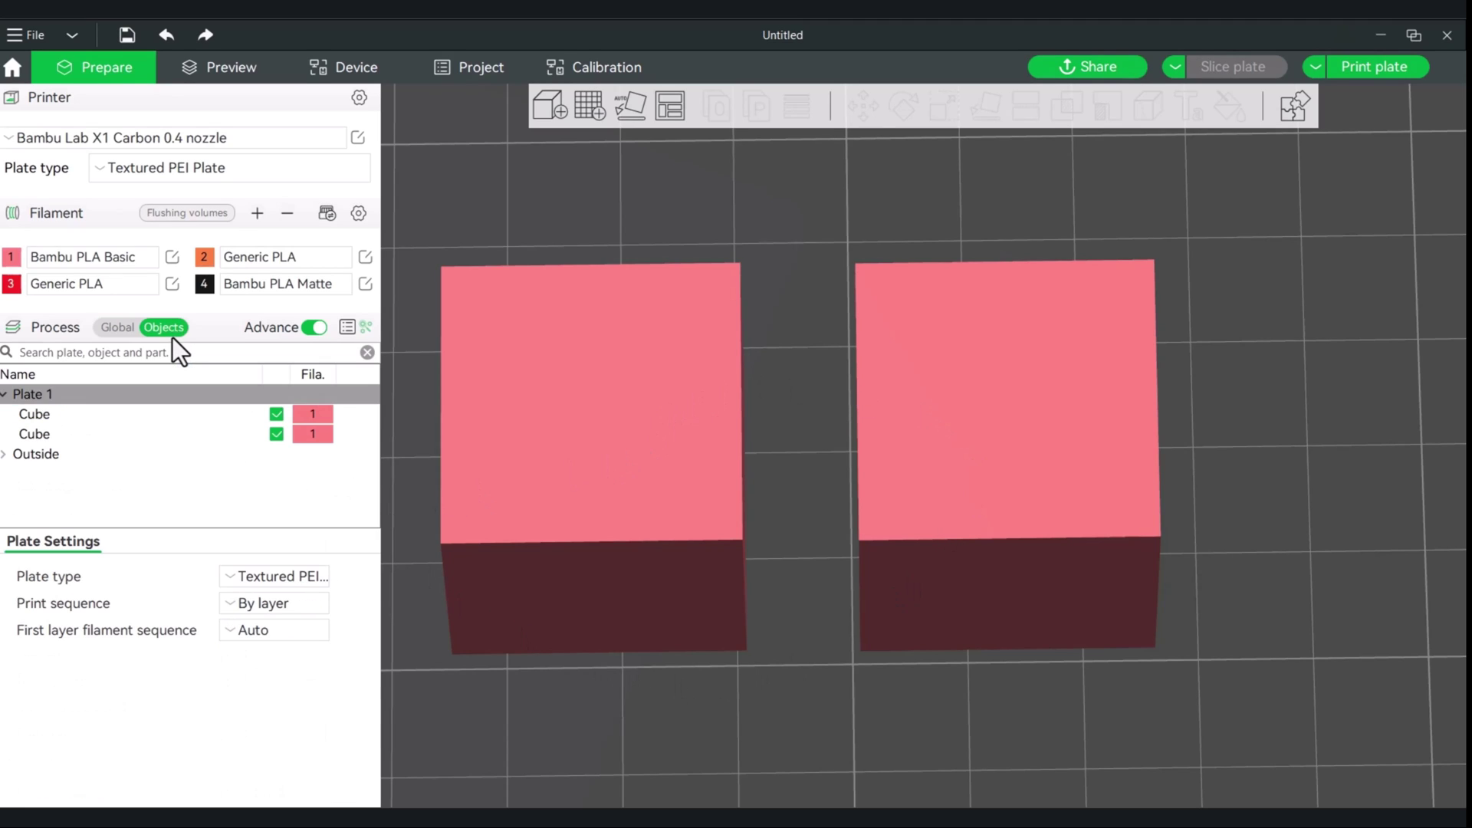
scroll(858, 463, "down", 1)
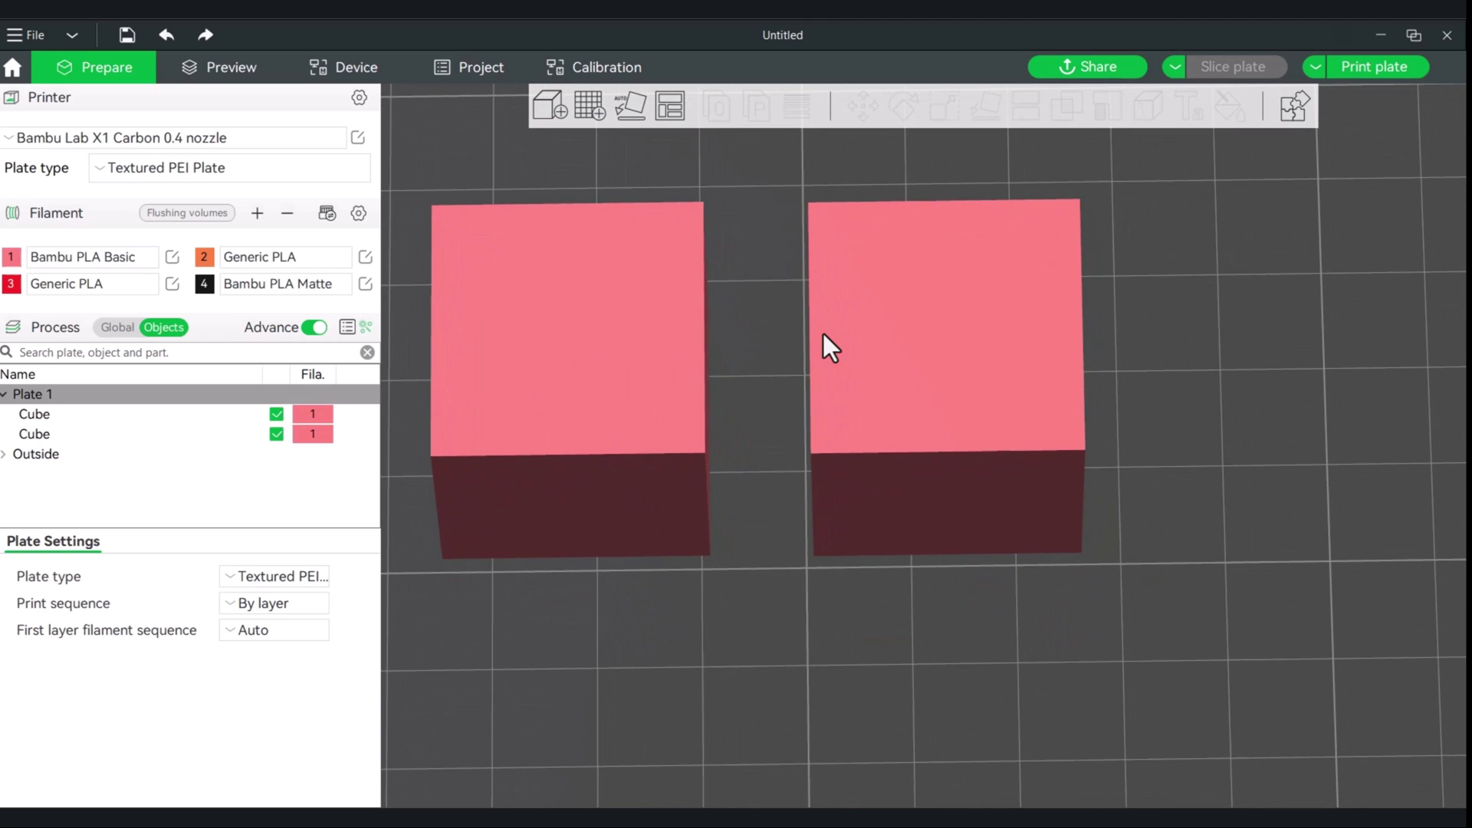
left_click(887, 337)
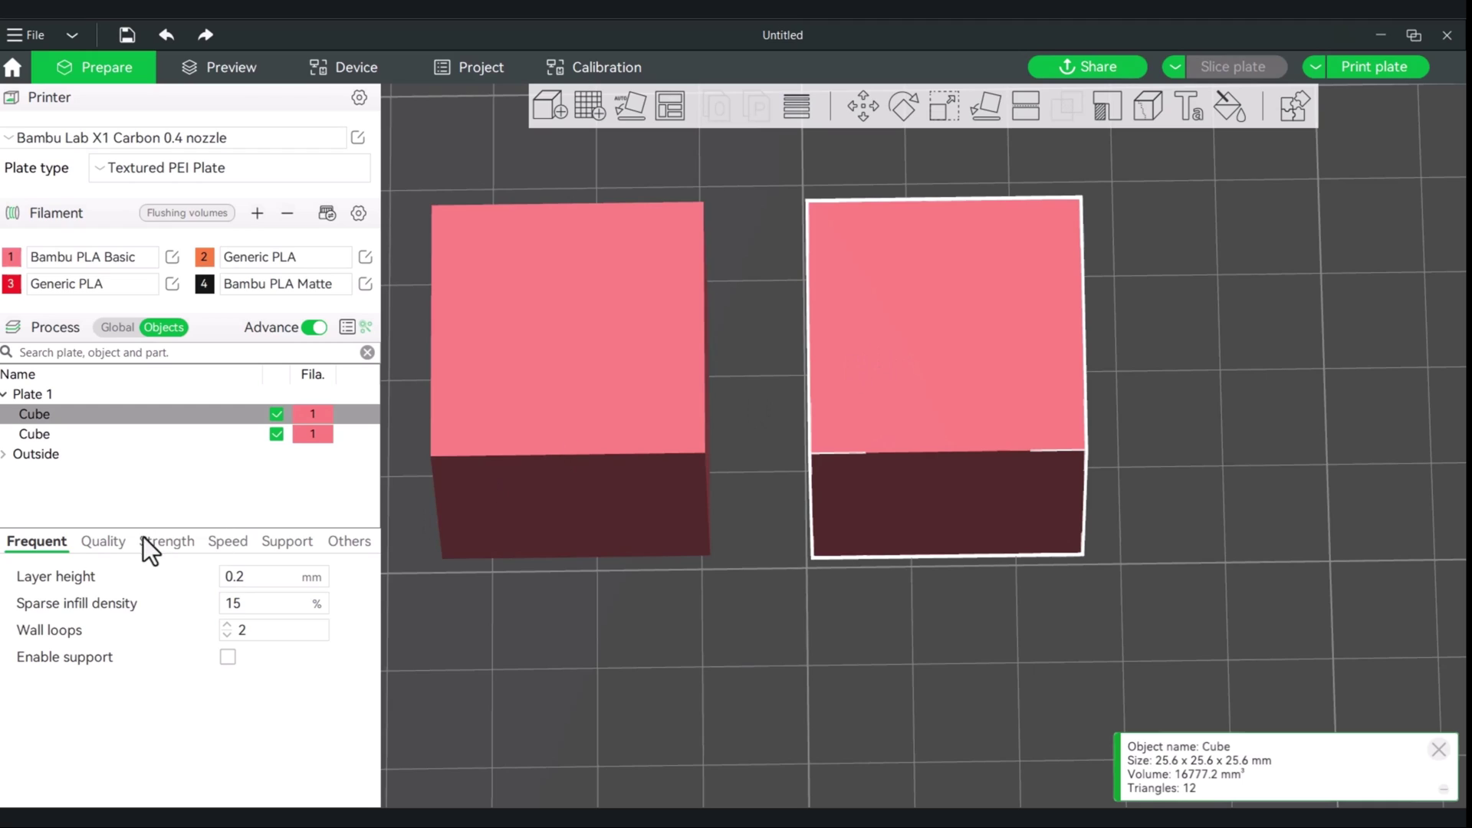
left_click(123, 544)
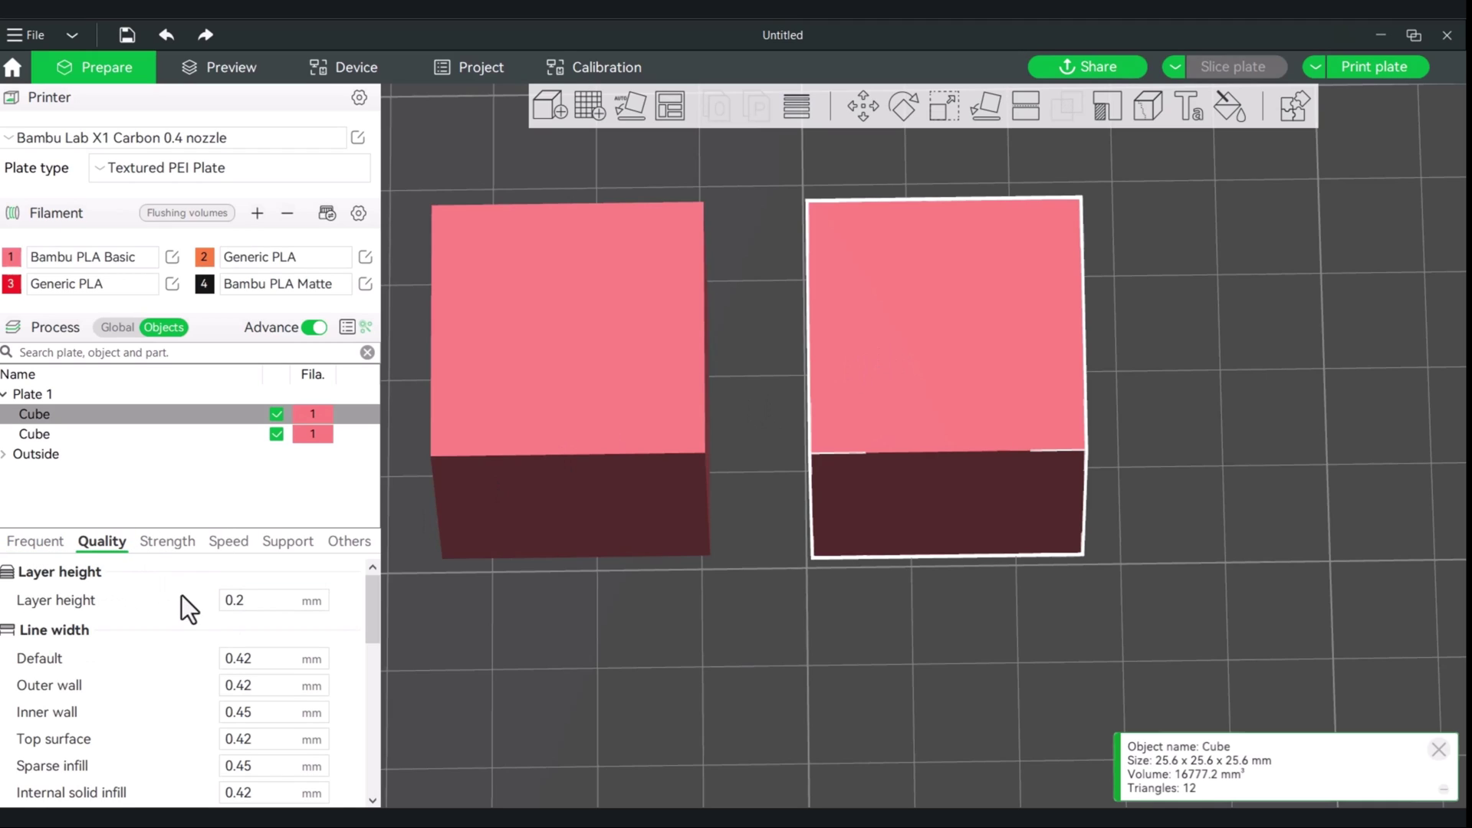
scroll(188, 600, "down", 1)
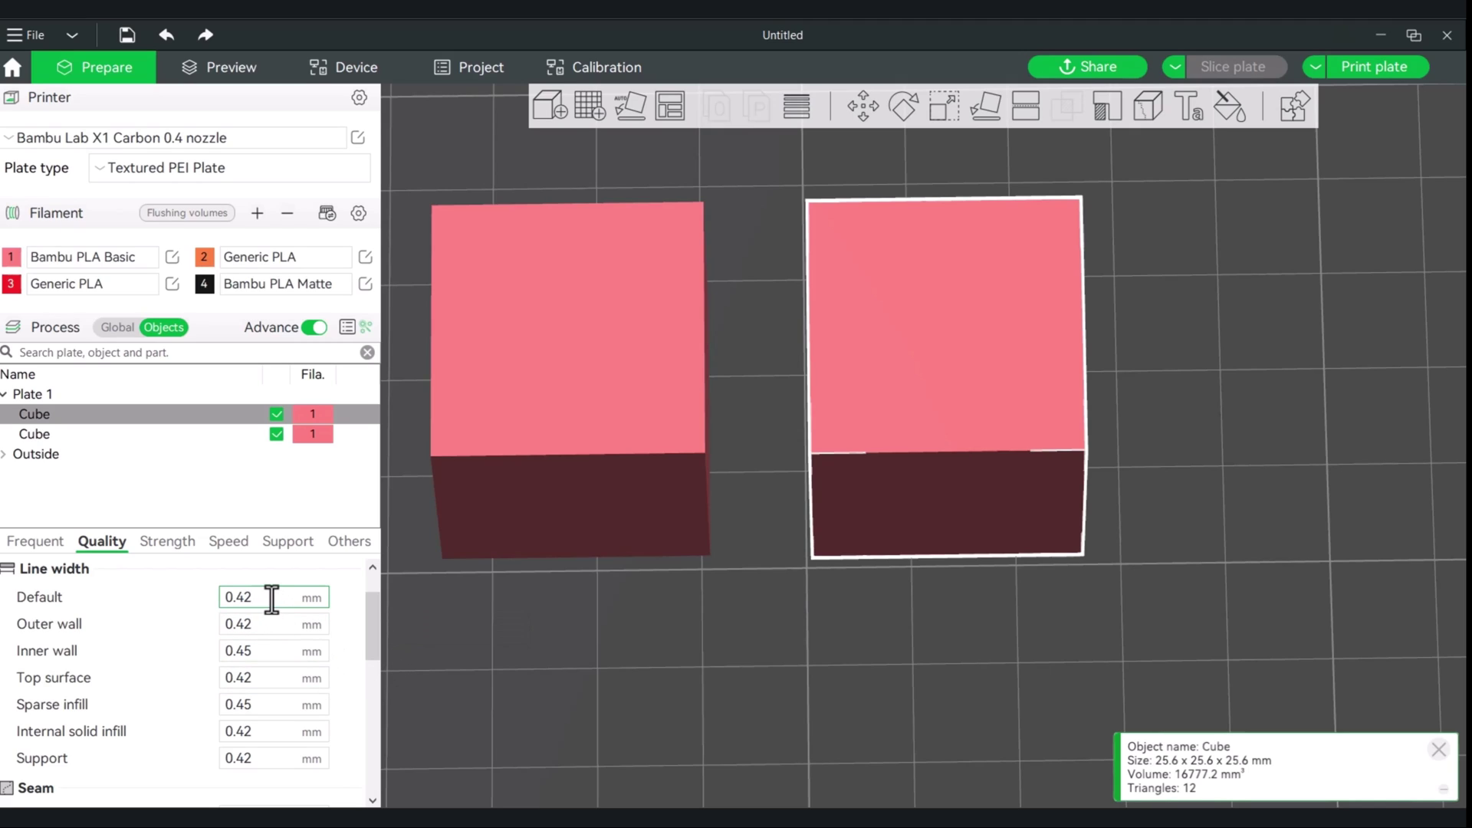
left_click_drag(272, 596, 194, 595)
type(".22")
left_click_drag(273, 622, 172, 618)
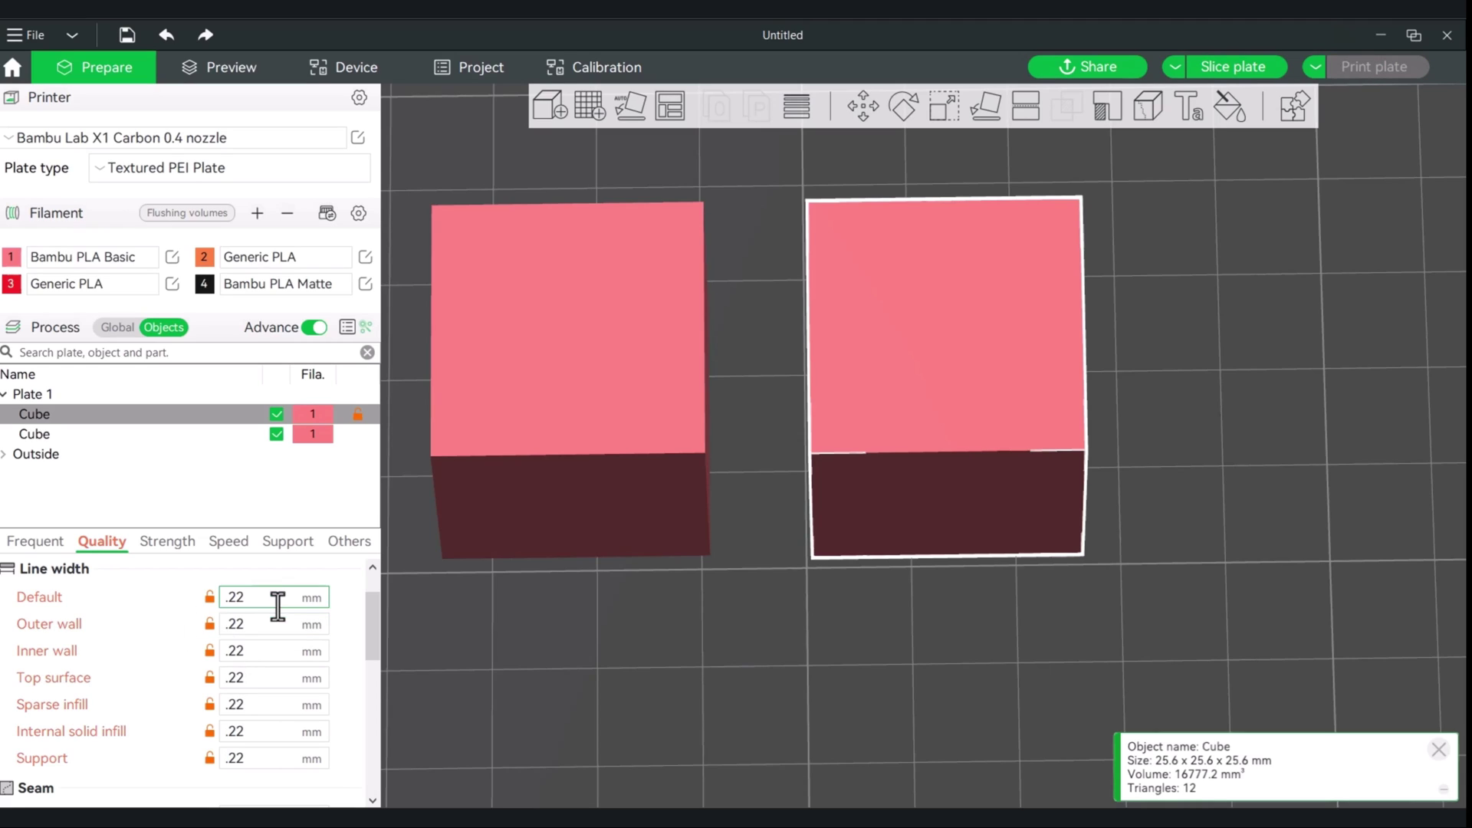
Step: Re-slice the plate and inspect the right cube's denser 0.22 mm toolpaths (12.28 g estimate)
left_click(1213, 75)
mouse_move(756, 537)
left_mouse_down()
mouse_move(749, 578)
mouse_move(749, 552)
left_mouse_up()
left_click_drag(720, 451, 775, 490)
scroll(756, 550, "up", 2)
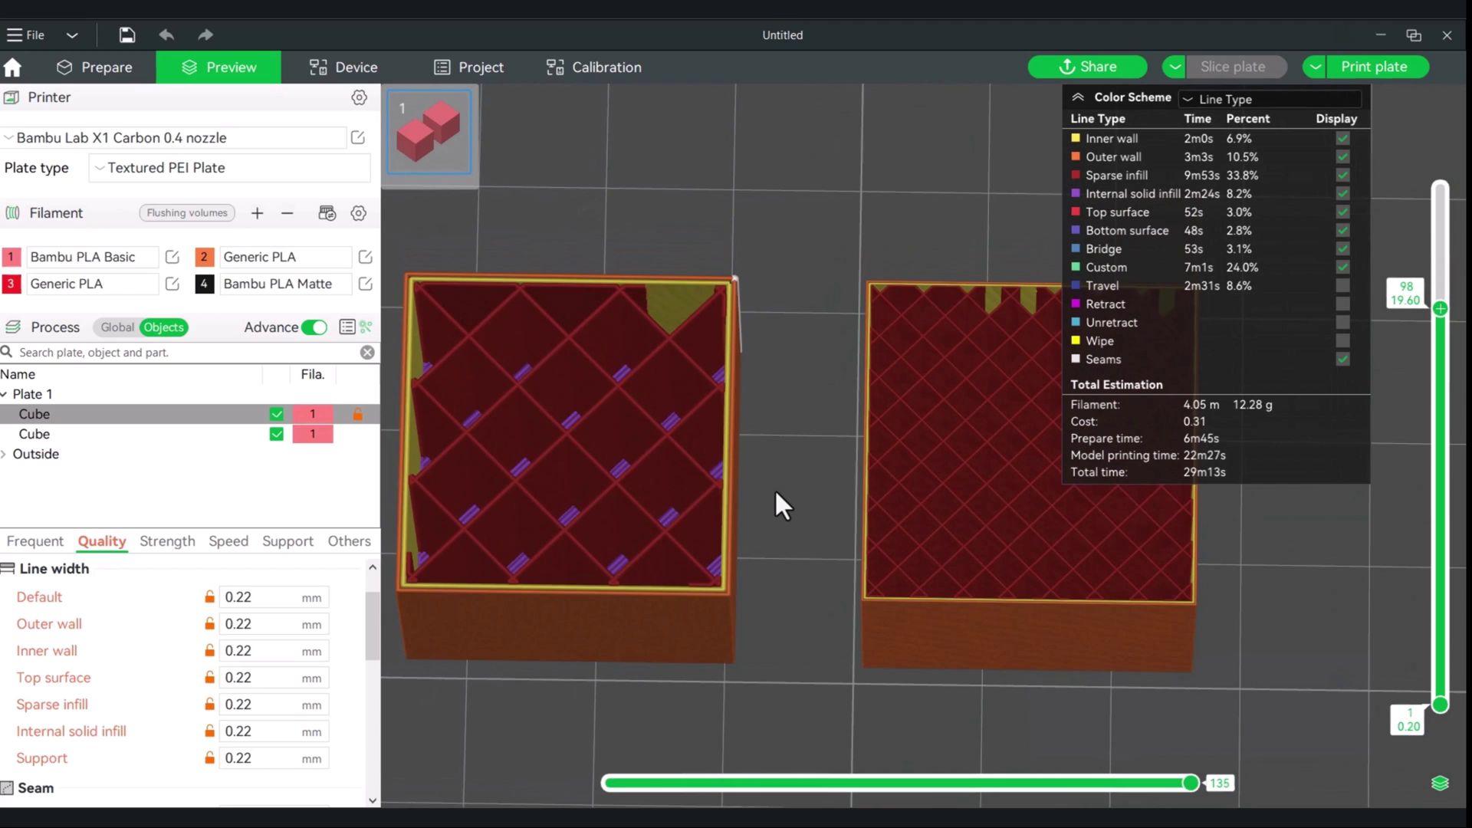
middle_click_drag(775, 490, 825, 480)
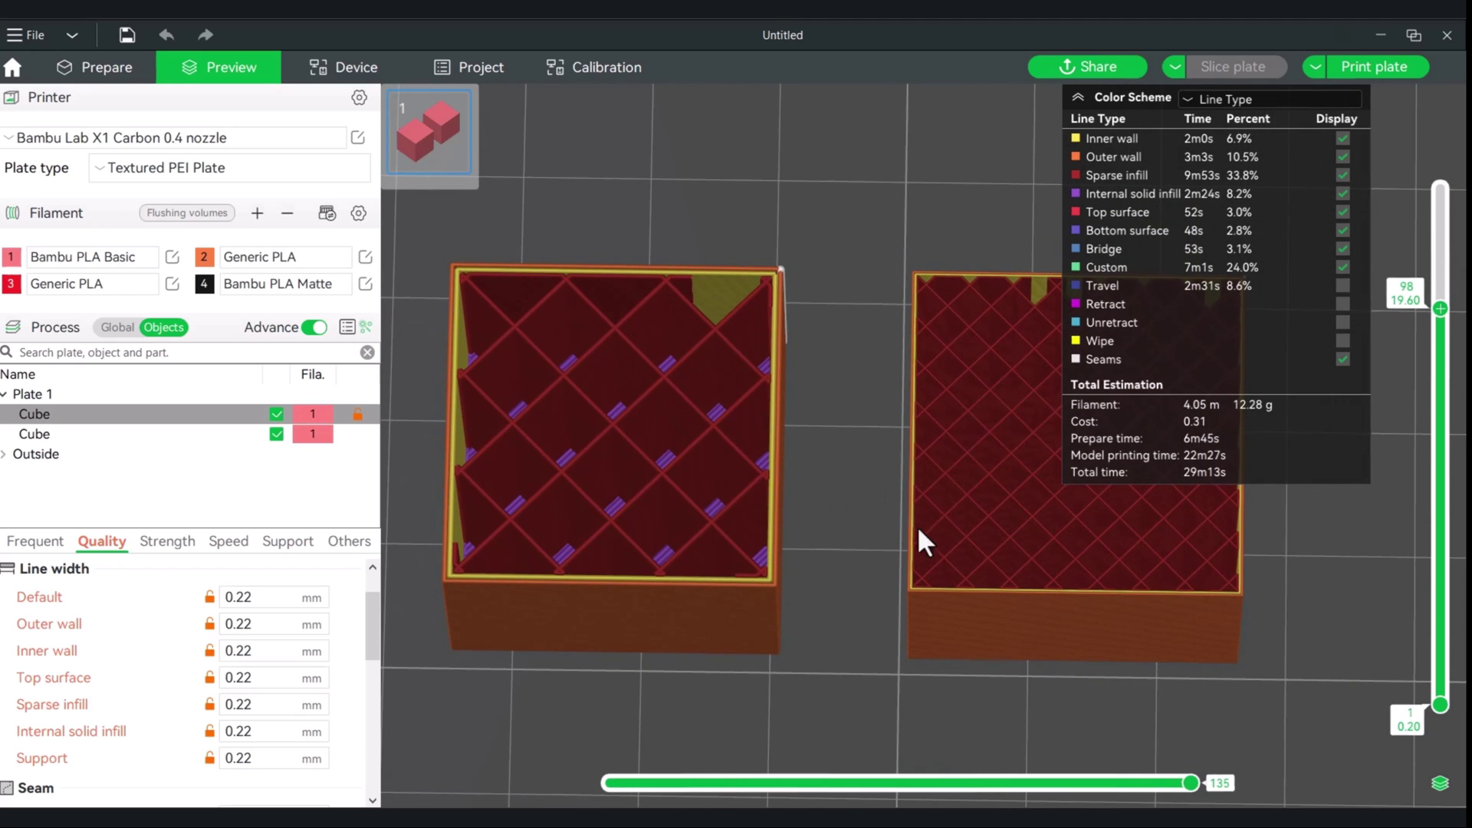
middle_click_drag(920, 530, 801, 537)
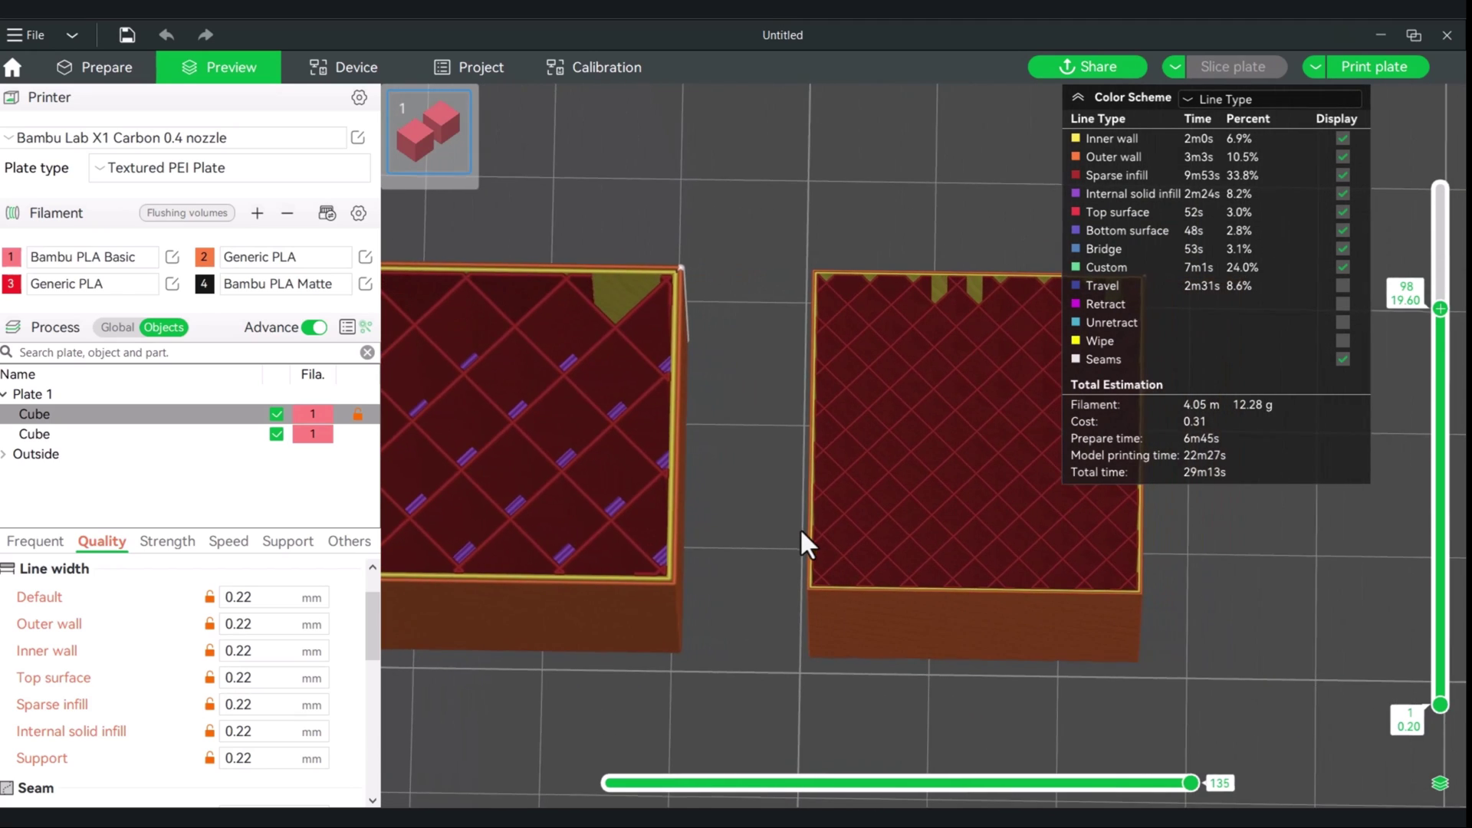
Step: Browse the cube's Strength settings, then return to its Quality settings
left_click(160, 542)
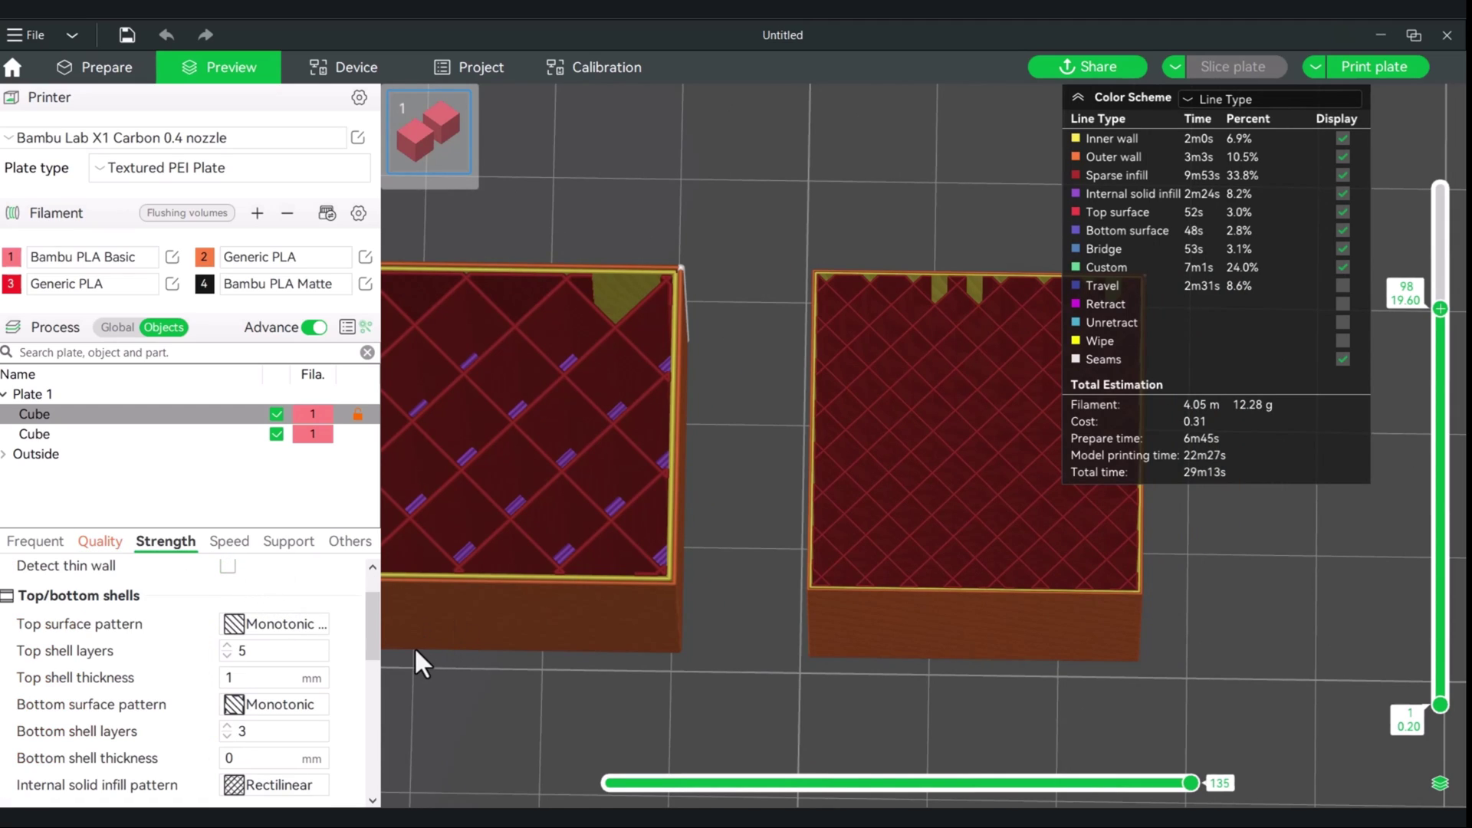
scroll(253, 701, "down", 2)
scroll(253, 701, "down", 1)
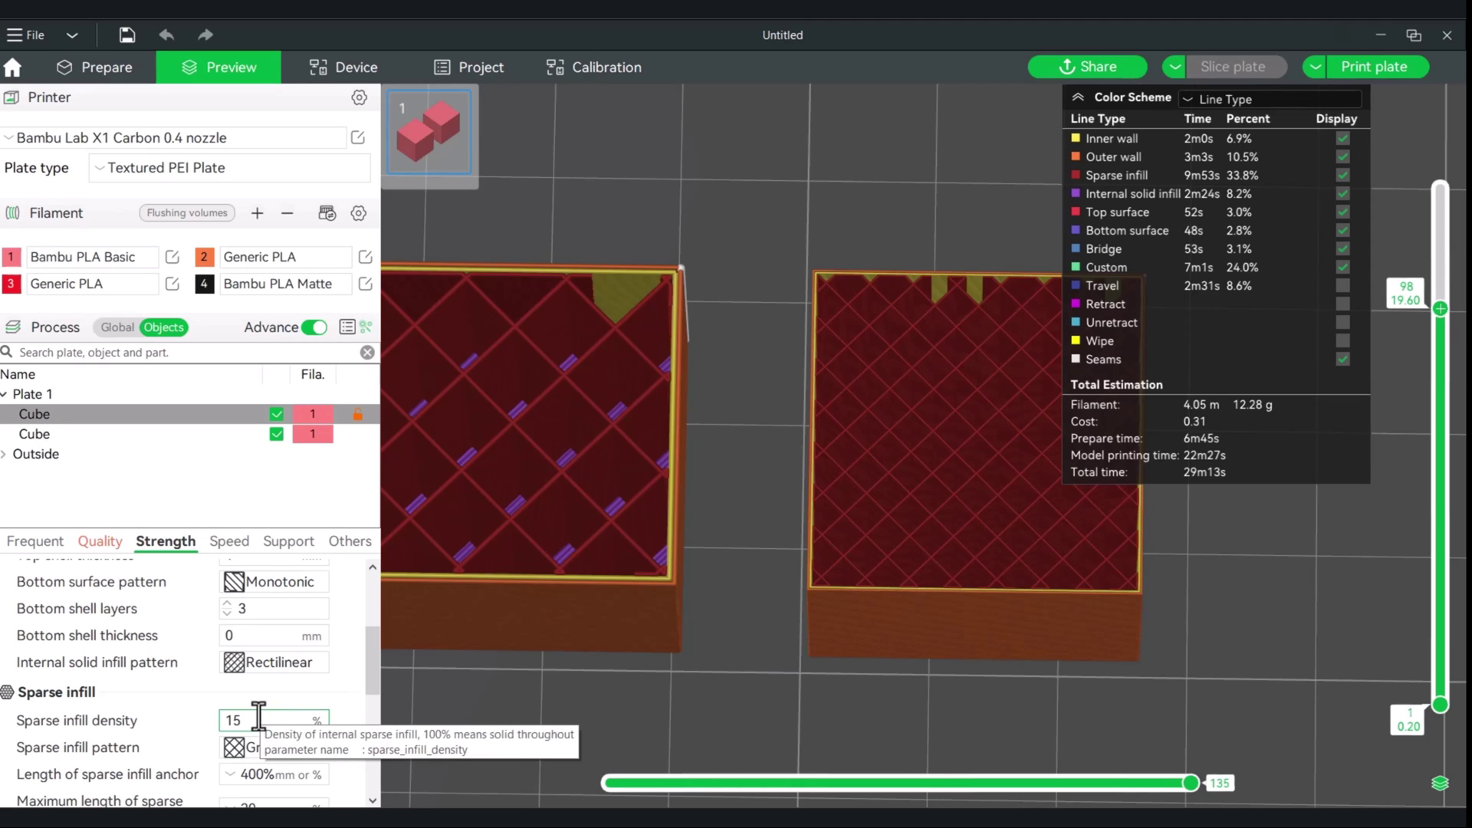
scroll(258, 716, "down", 1)
scroll(434, 699, "down", 1)
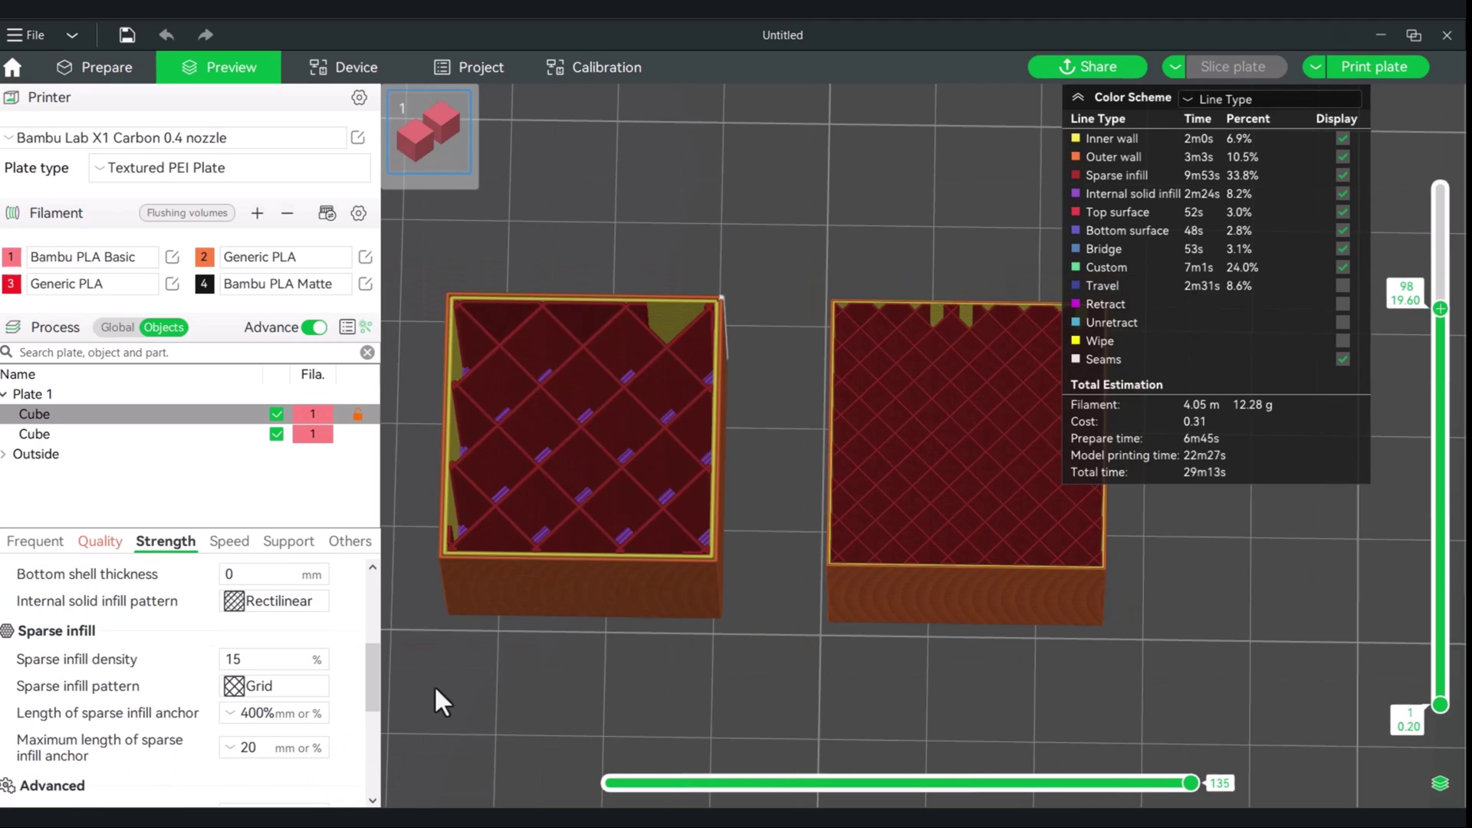
middle_click_drag(756, 566, 711, 587)
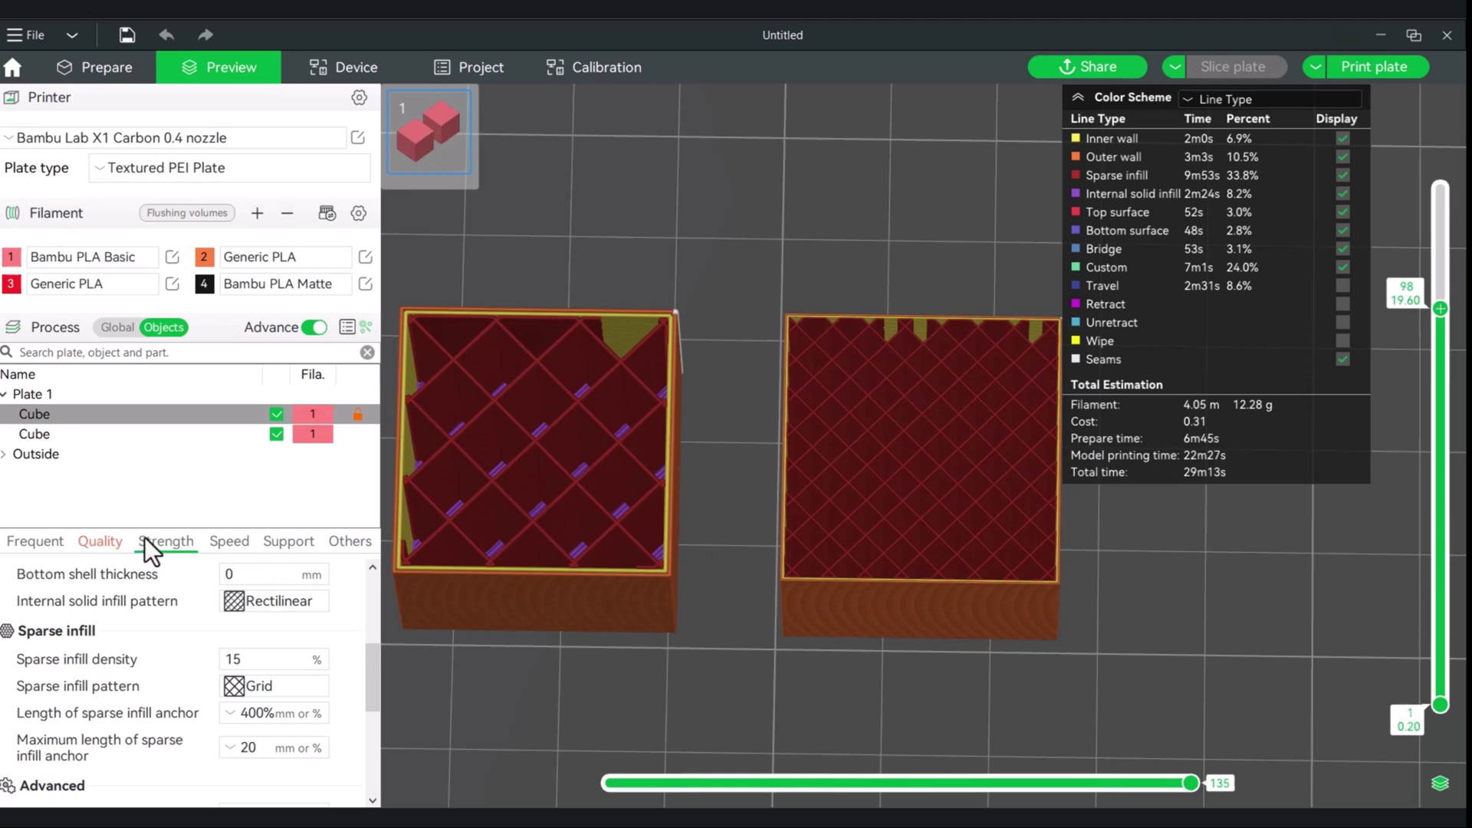
left_click(99, 540)
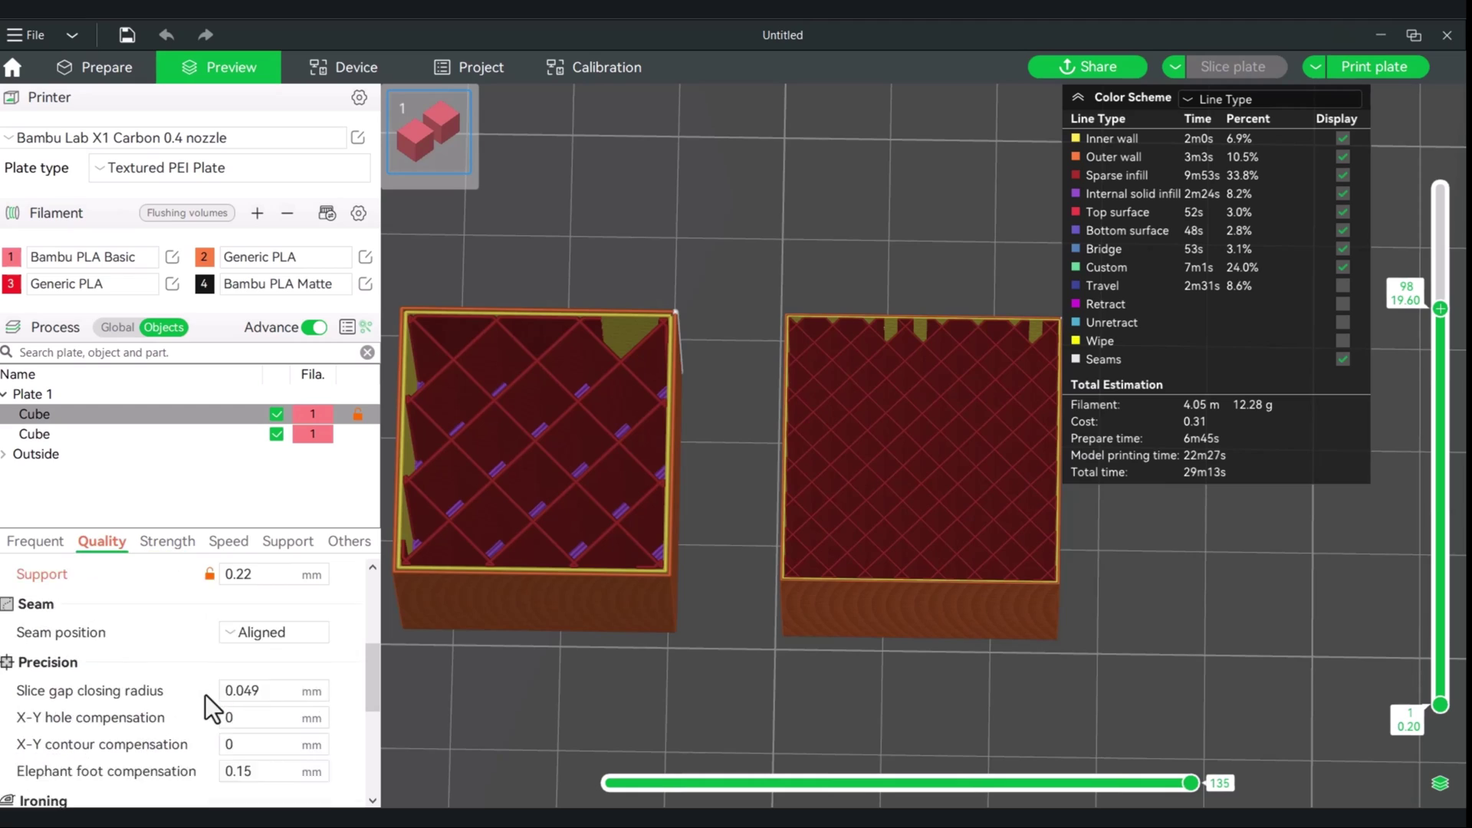
scroll(206, 695, "up", 3)
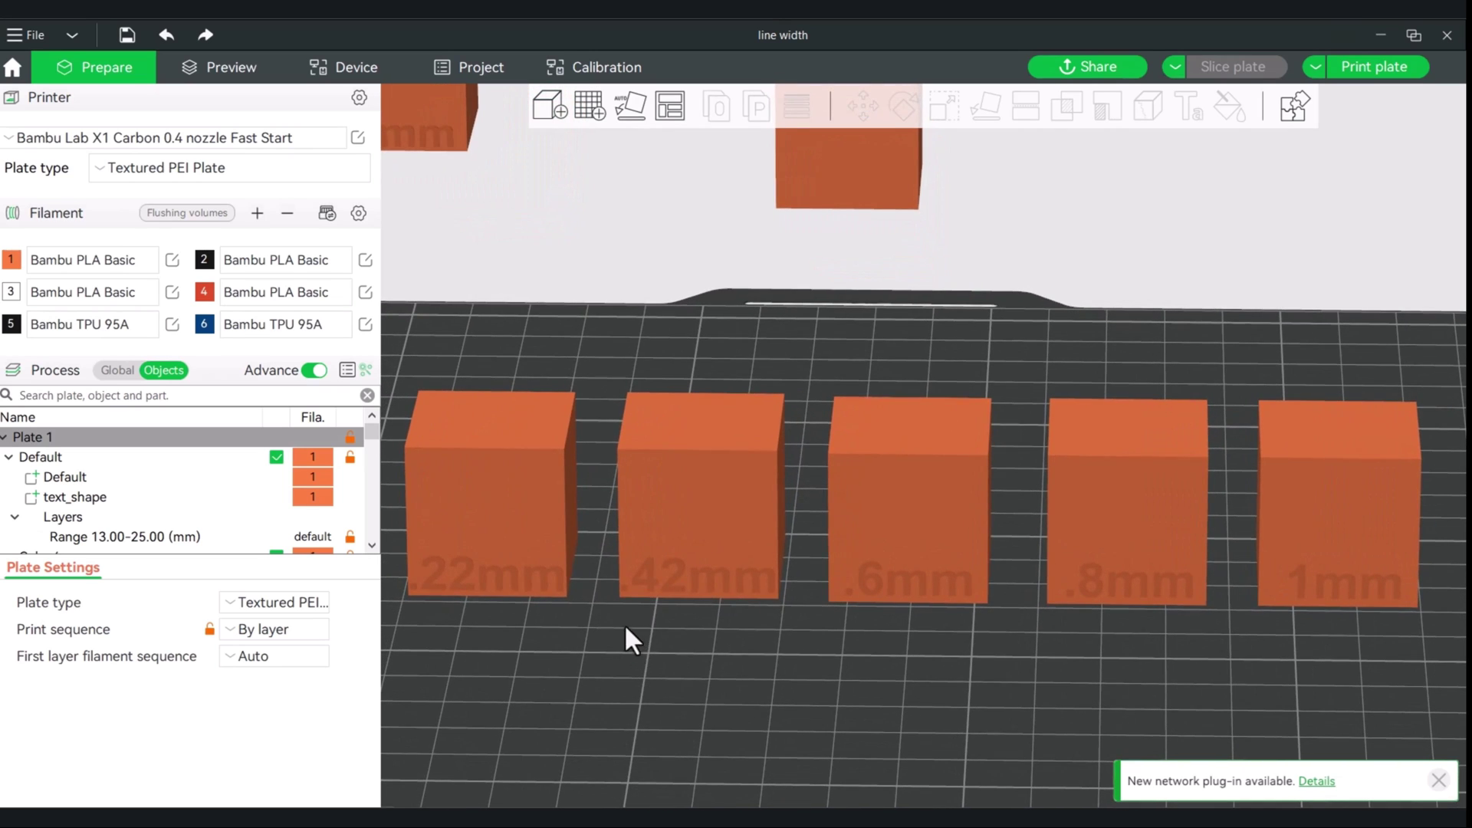
Step: Orbit the 'line width' plate to inspect the five cubes labelled .22mm to 1mm
left_click_drag(633, 646, 670, 678)
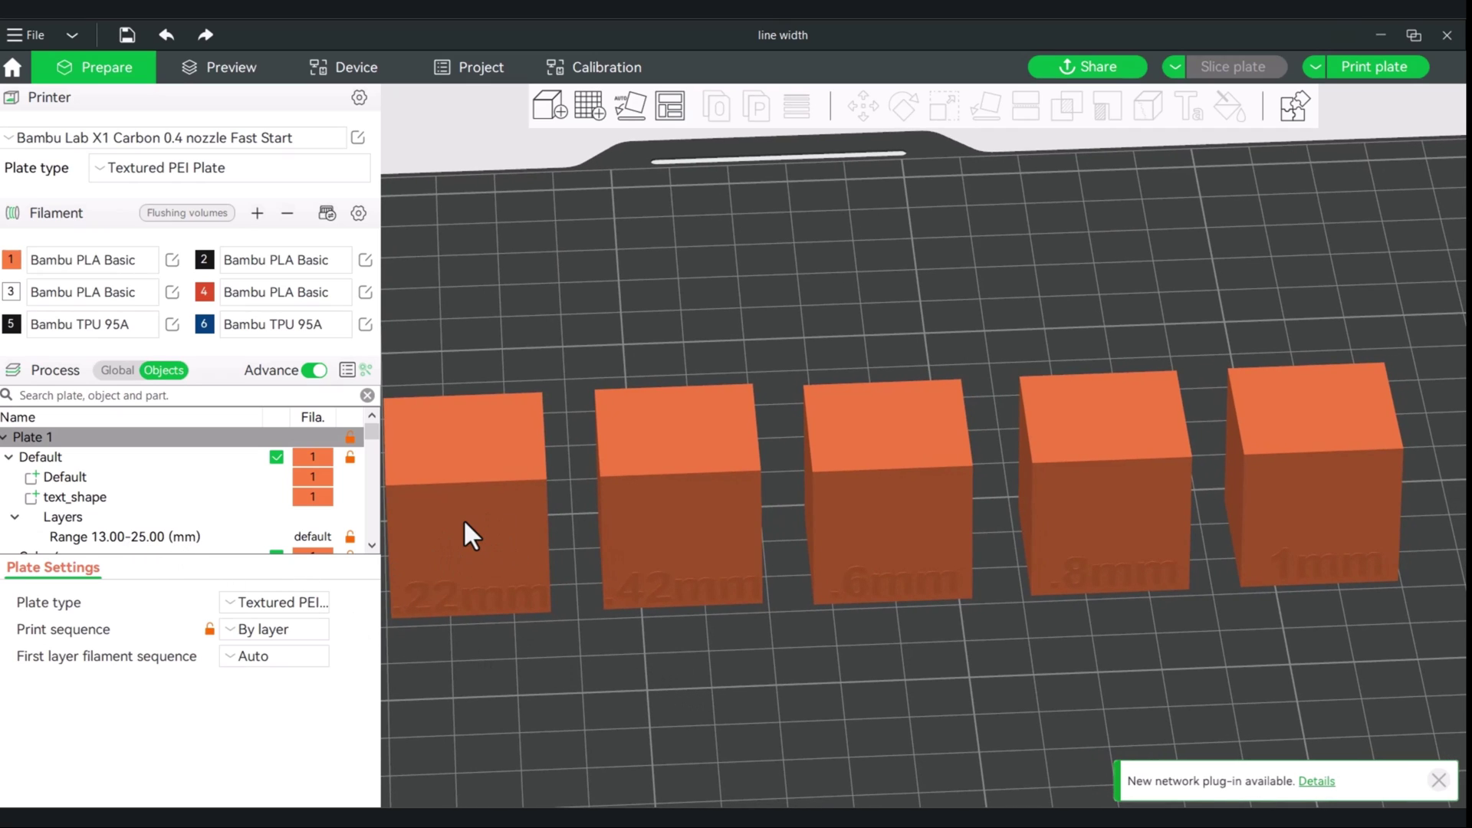
left_click_drag(563, 584, 637, 693)
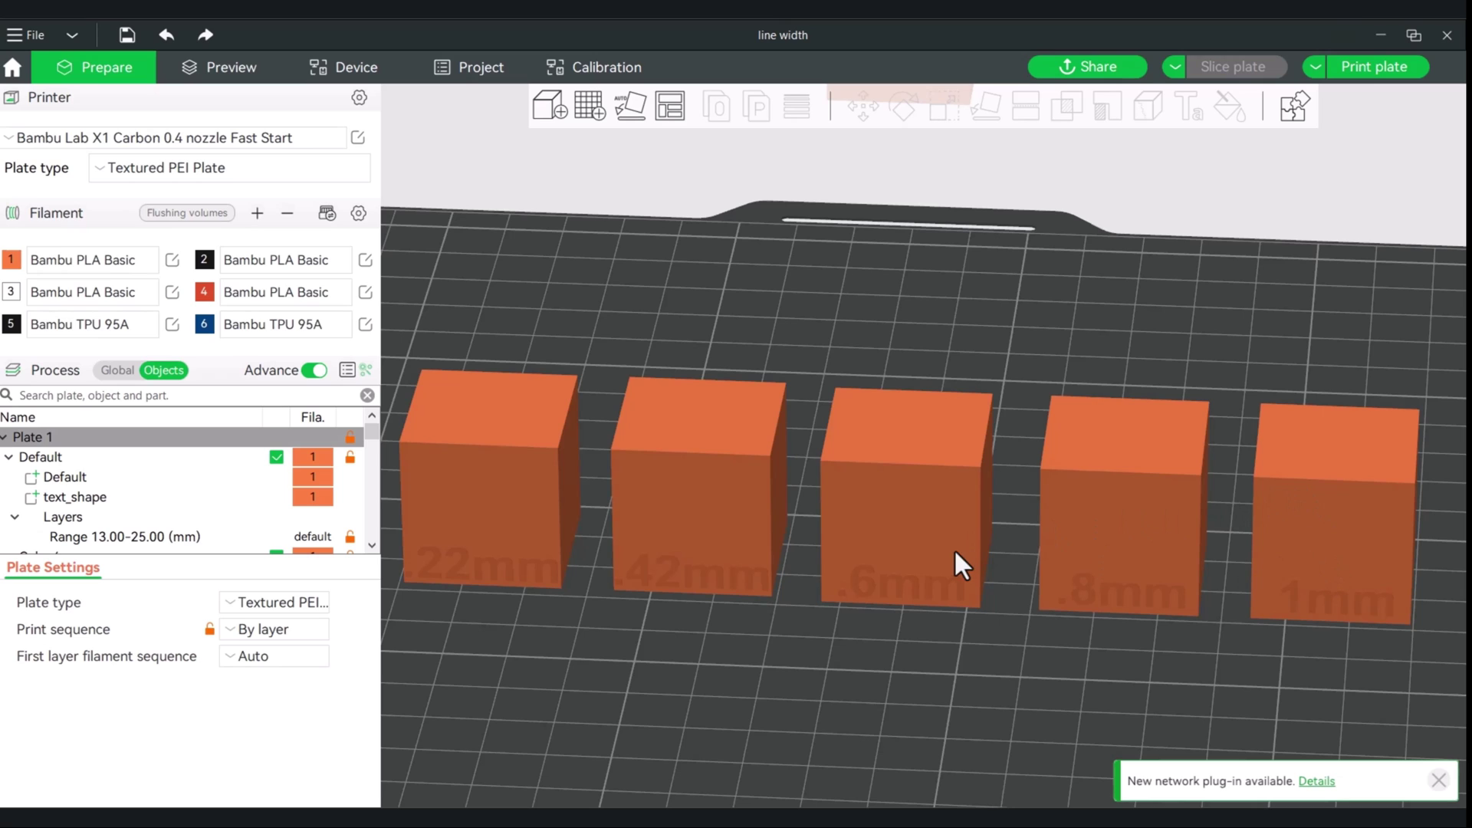
Step: Switch to the sliced Preview and tilt down onto the test boxes' infill
left_click(222, 69)
left_click_drag(723, 661, 786, 670)
scroll(802, 673, "up", 3)
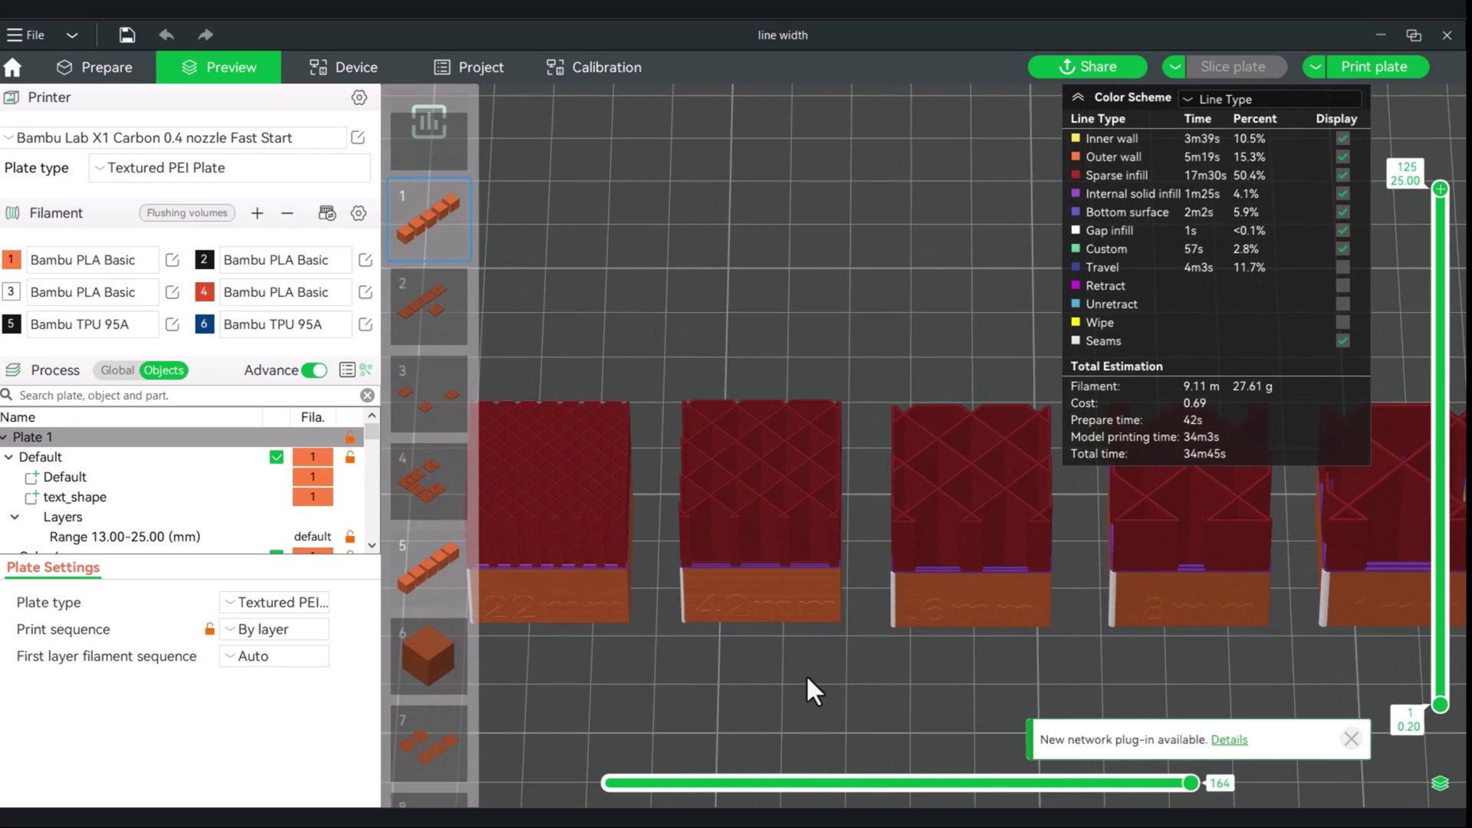
scroll(885, 666, "up", 2)
left_click_drag(885, 665, 738, 702)
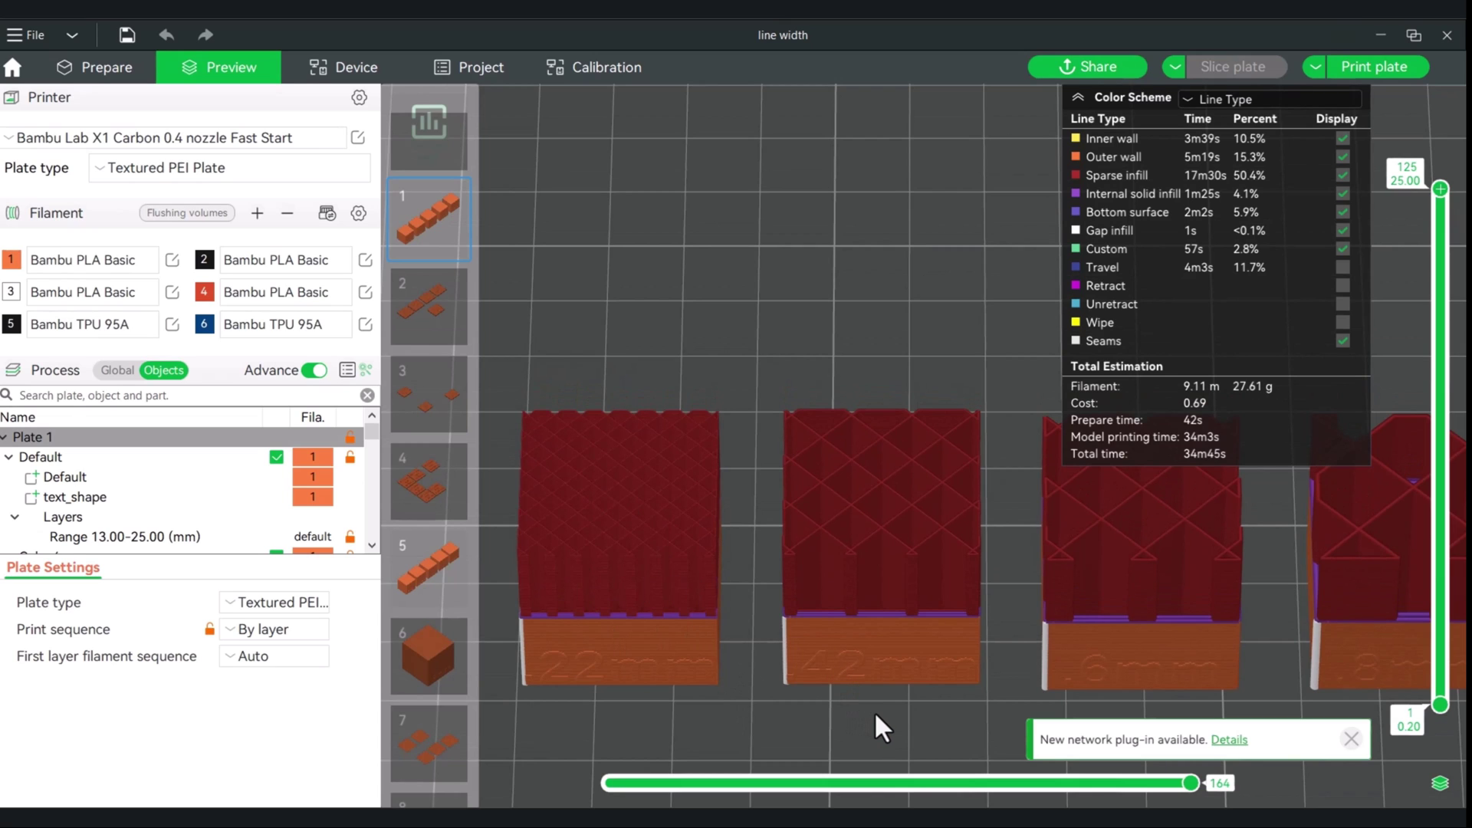
Step: Pan along the row of boxes and orbit higher over them, checking the 27.61 g estimate
right_click_drag(894, 654, 768, 622)
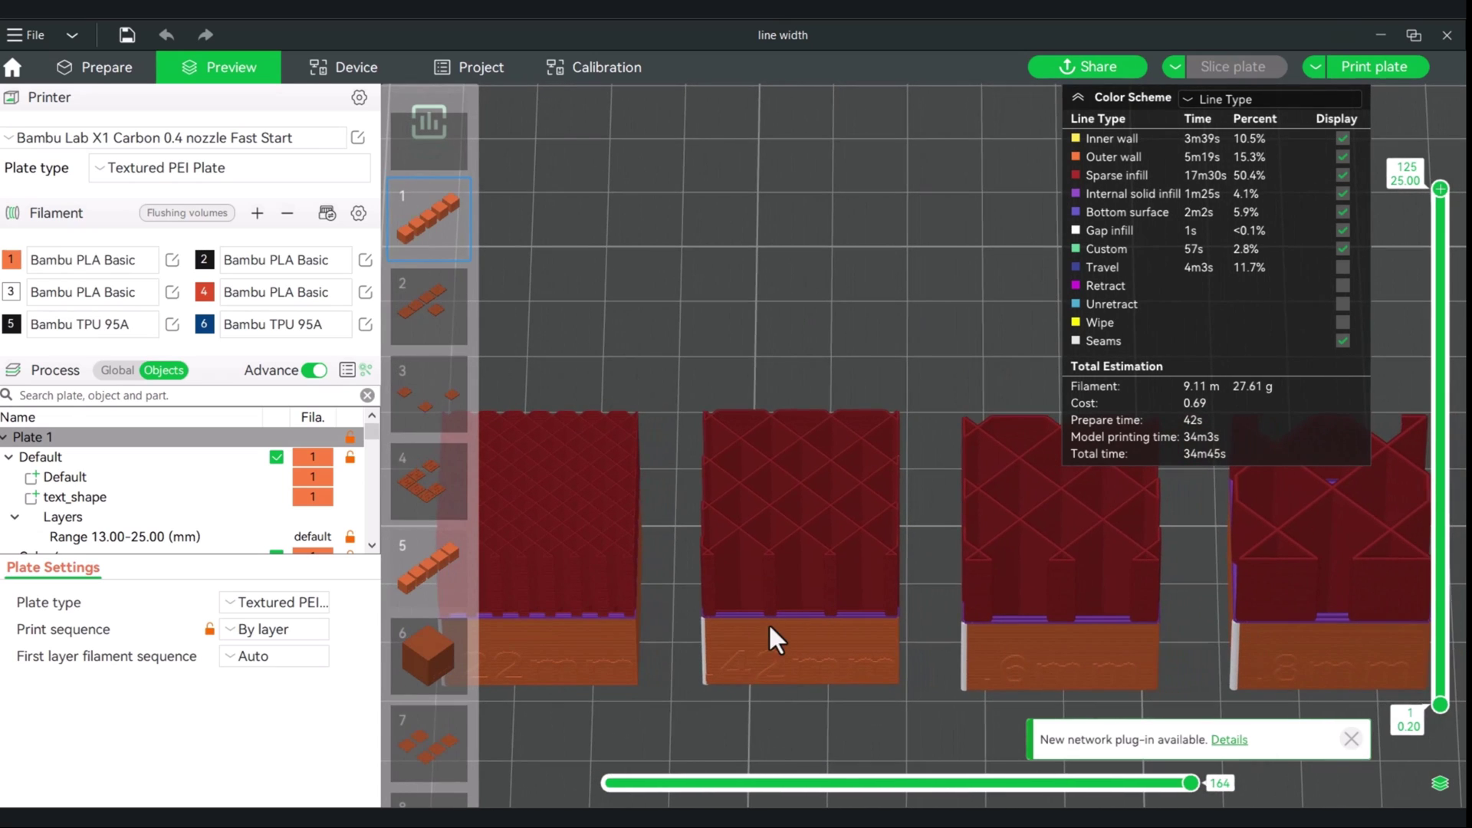
right_click_drag(784, 673, 825, 634)
right_click_drag(942, 698, 997, 619)
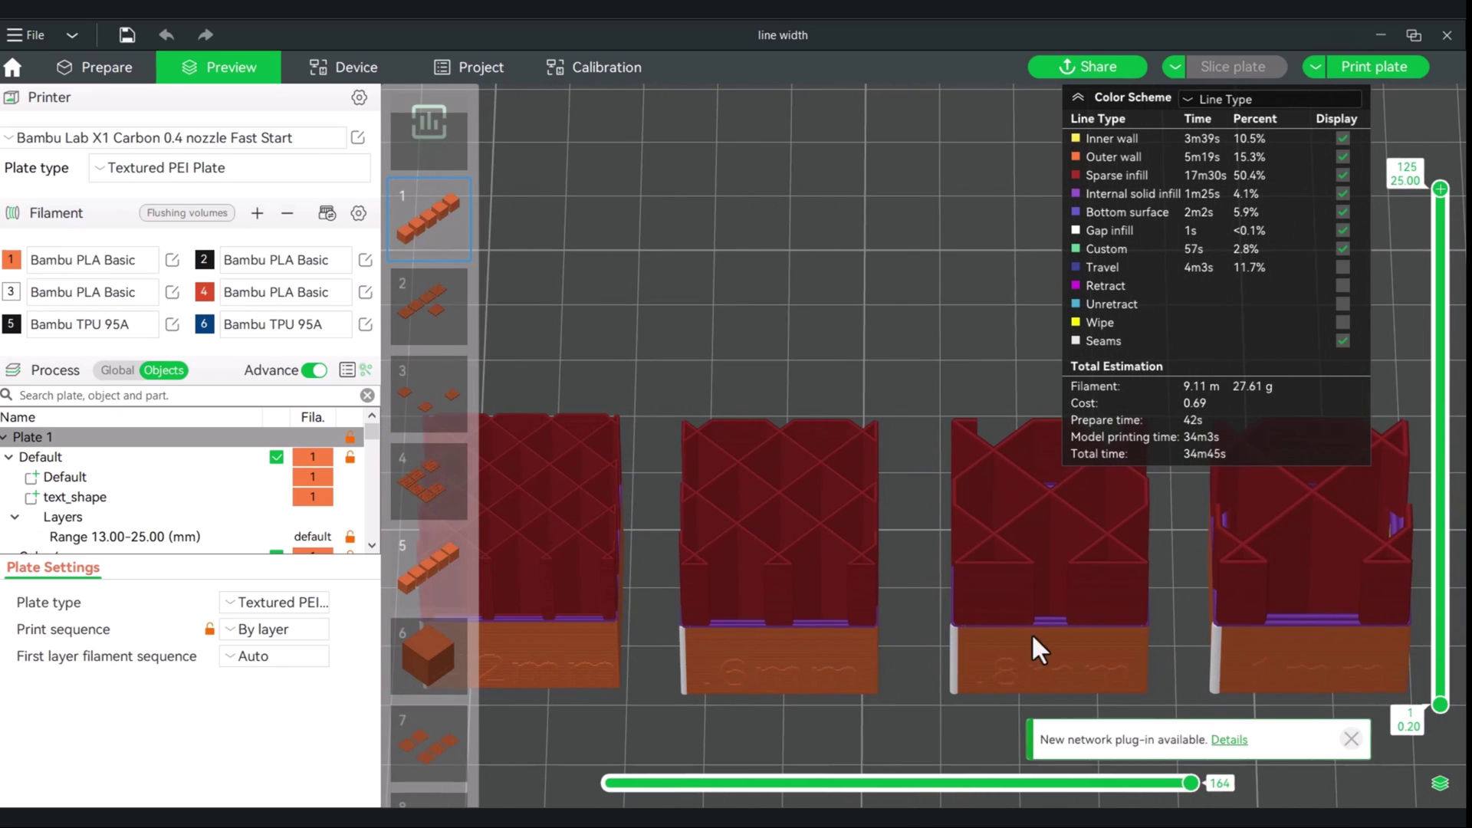
right_click_drag(937, 720, 729, 723)
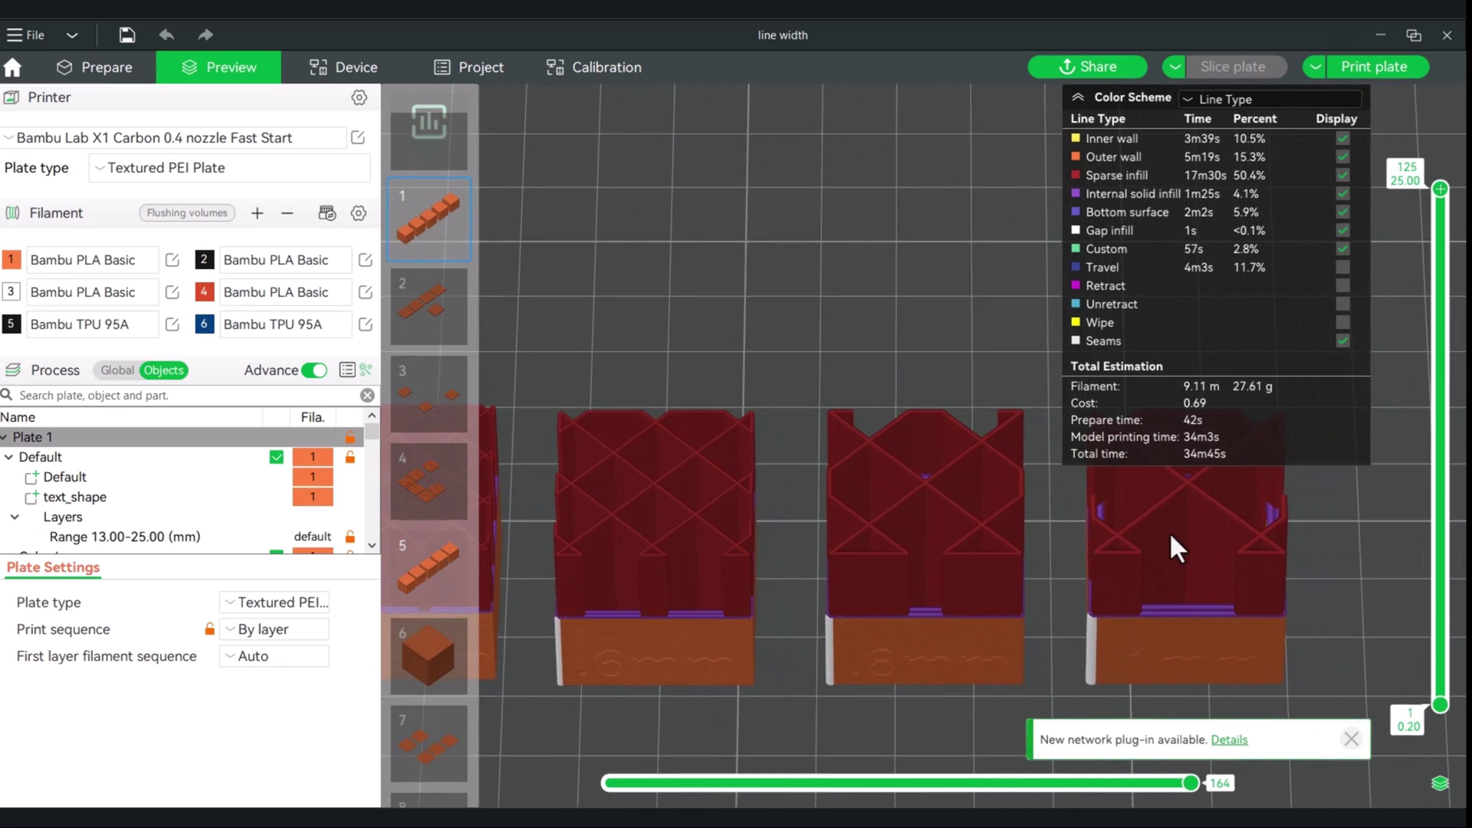
scroll(1153, 635, "up", 3)
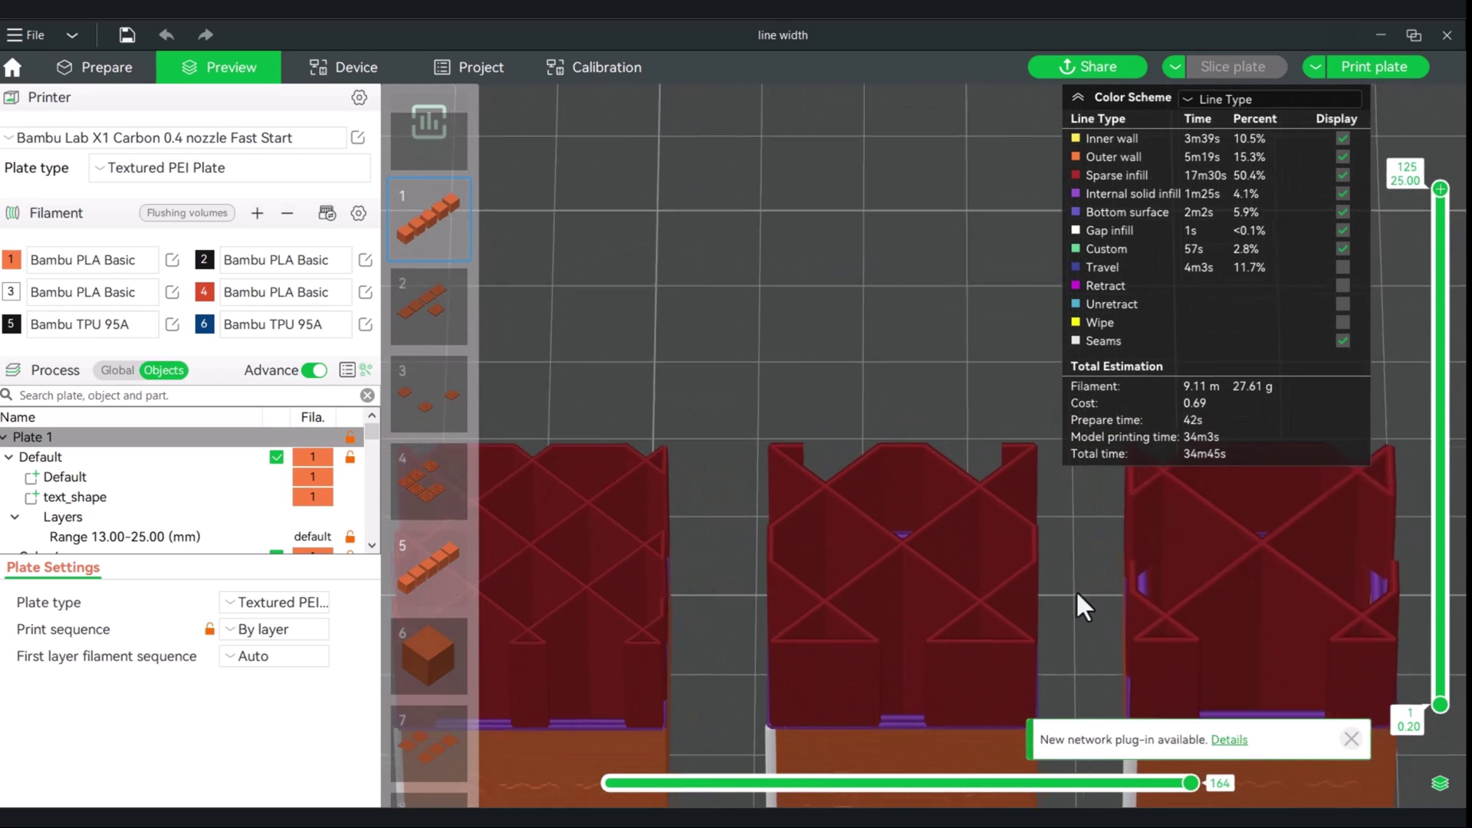
right_click_drag(1082, 606, 1170, 613)
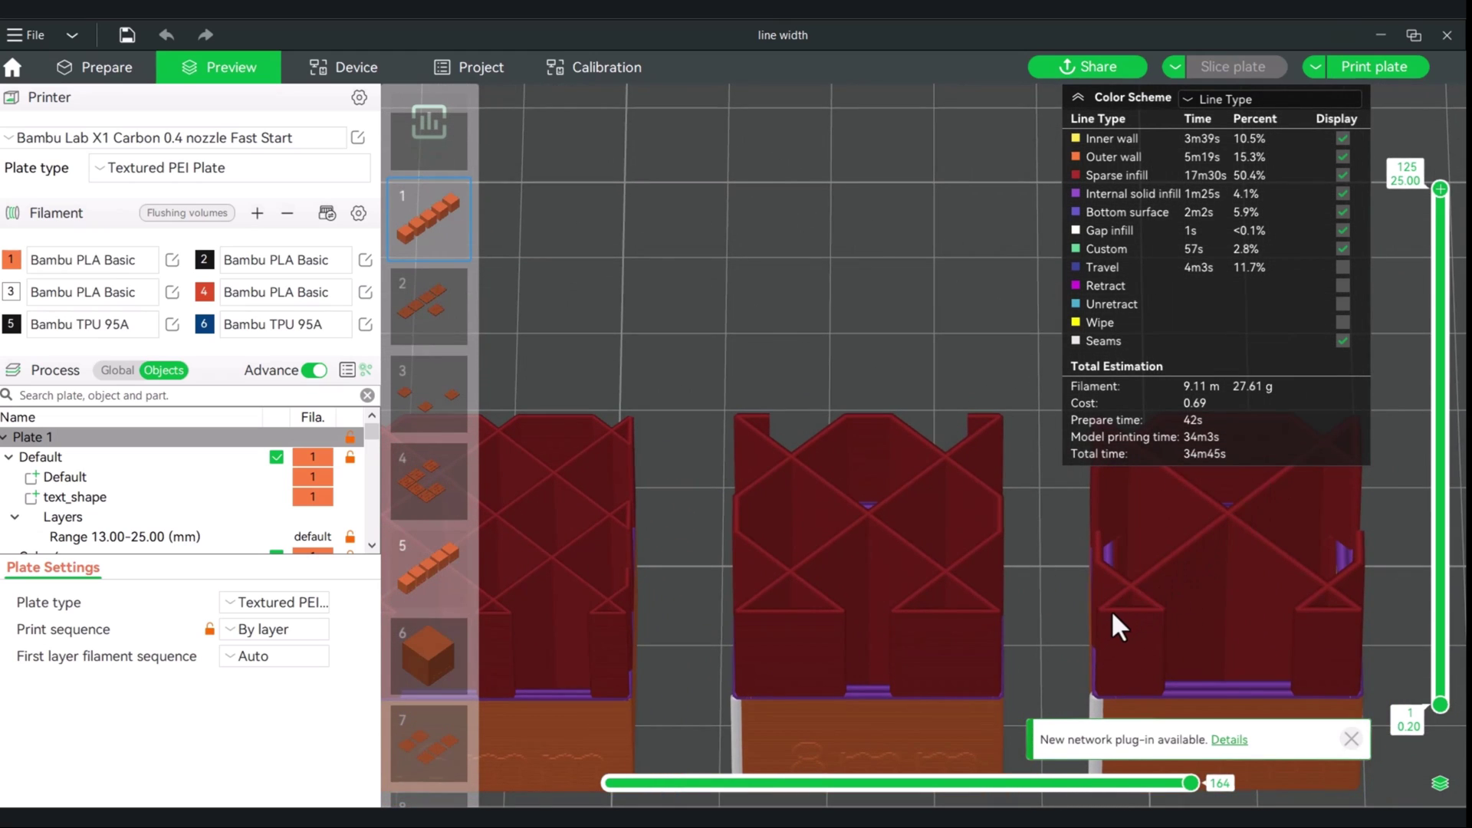
right_click_drag(1048, 604, 1013, 506)
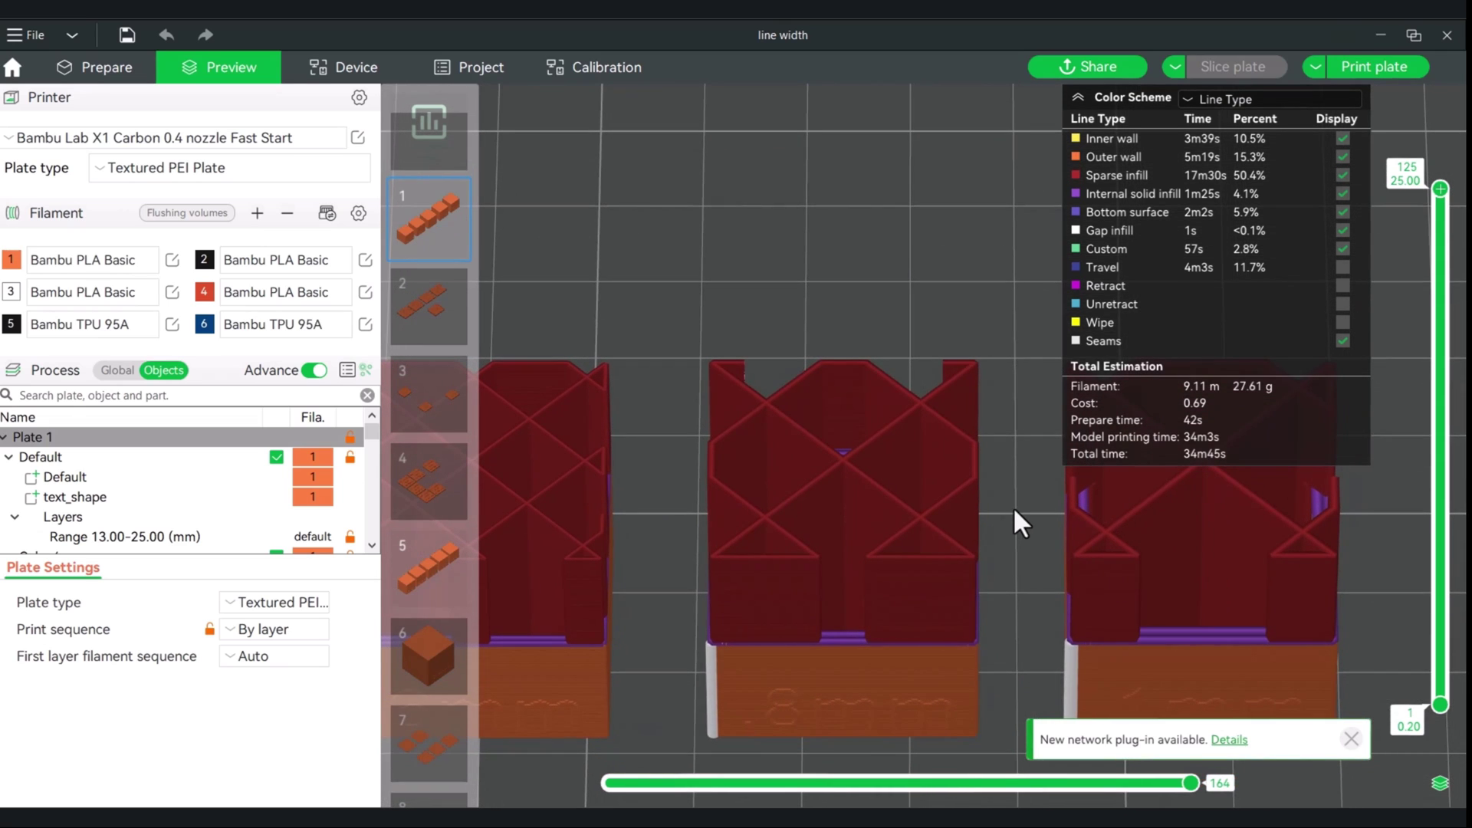
left_click_drag(1027, 544, 932, 592)
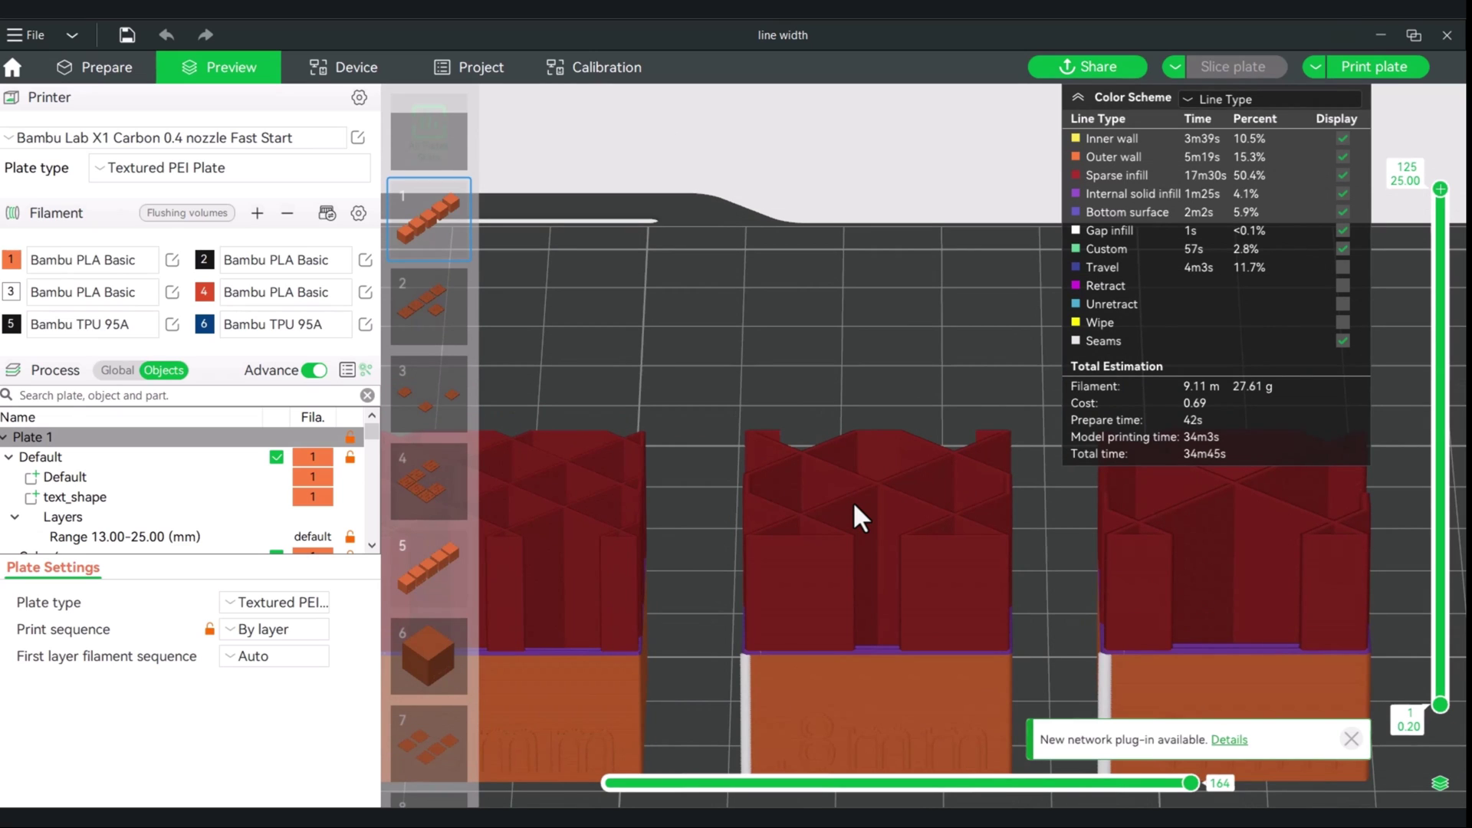
left_click_drag(784, 500, 860, 529)
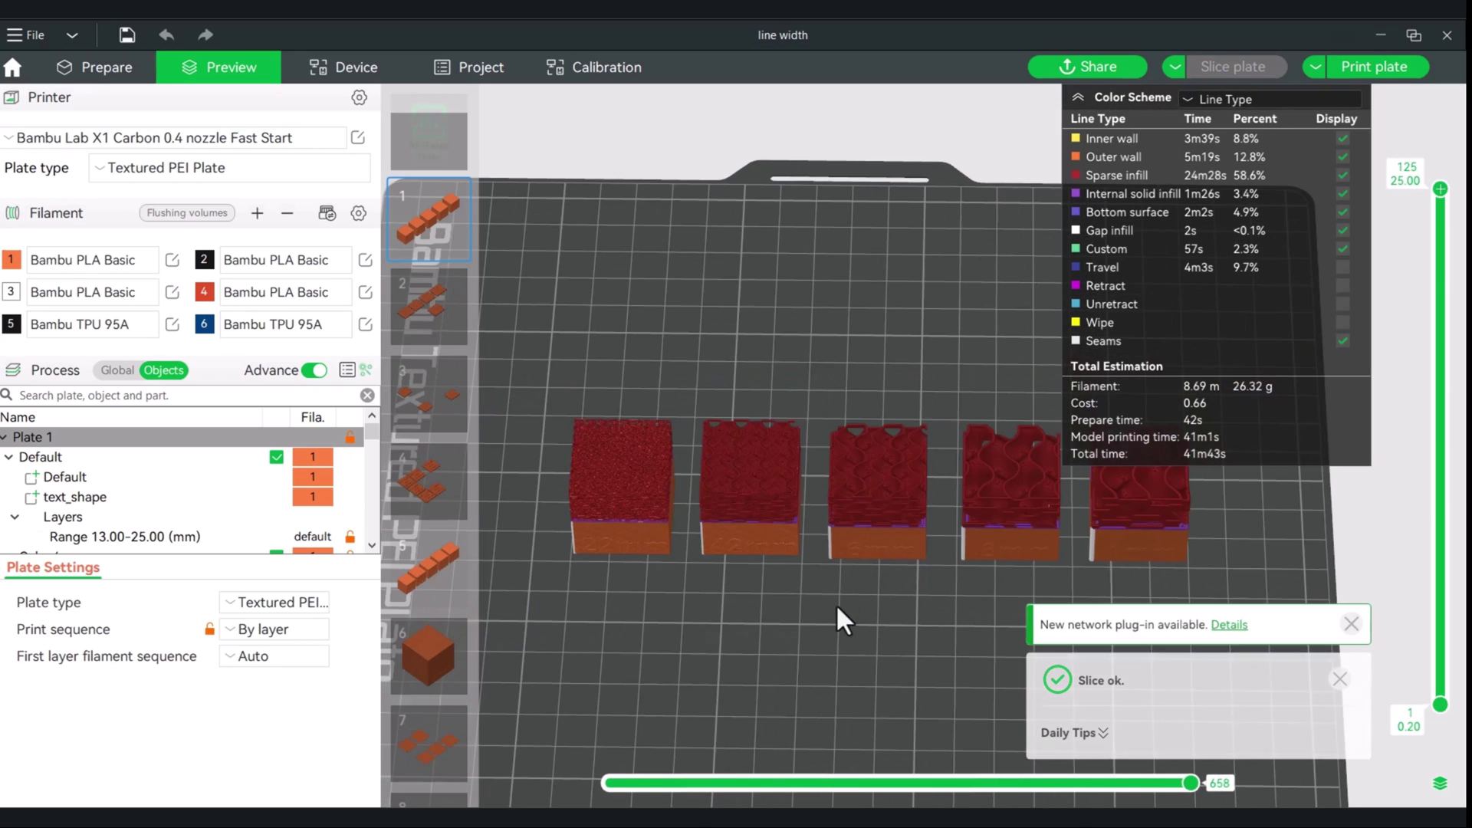
Step: Zoom and orbit around the re-sliced boxes to view their wavy infill from above and side-on
scroll(781, 687, "up", 5)
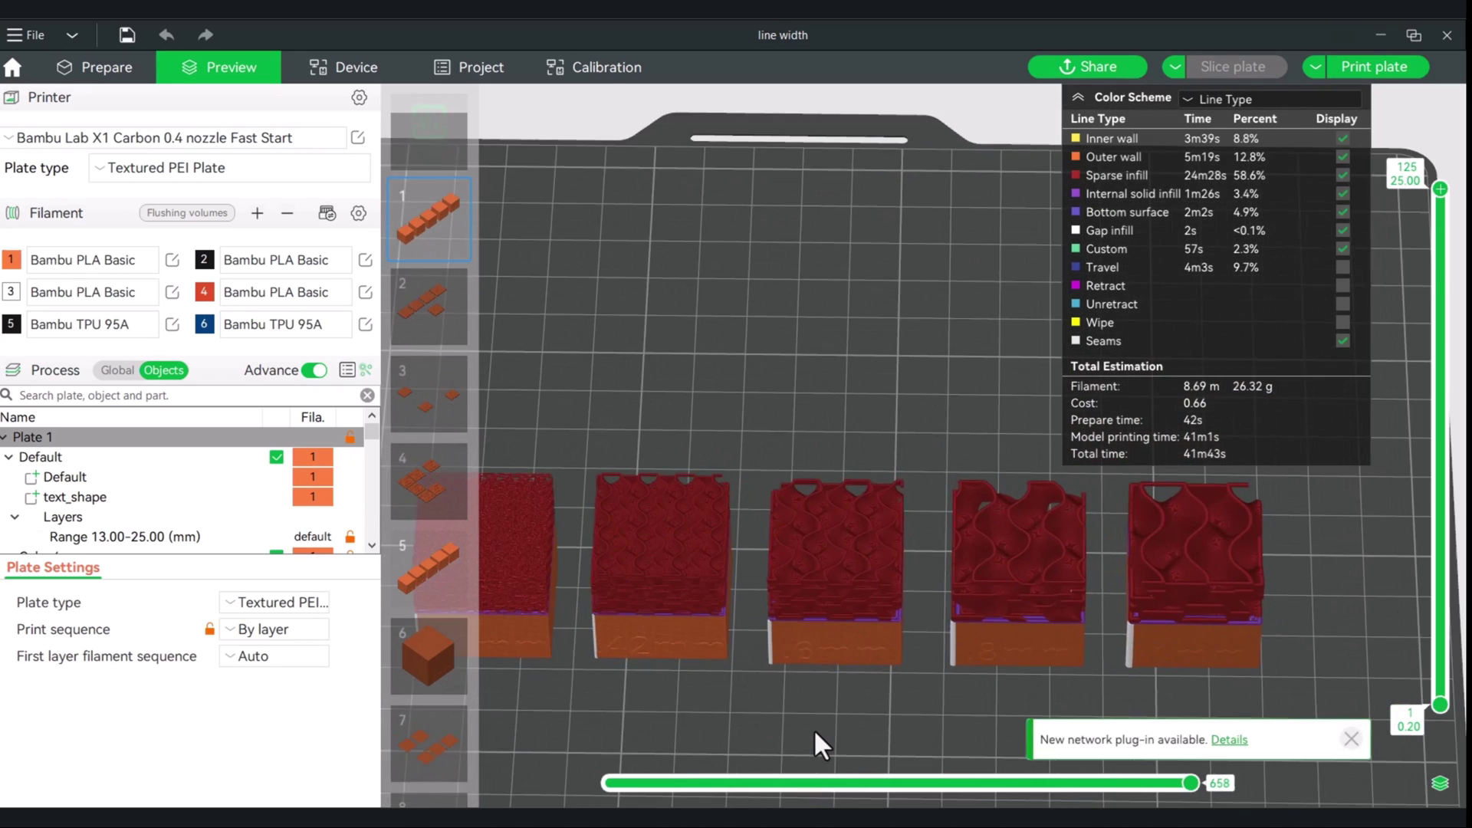
scroll(910, 618, "up", 8)
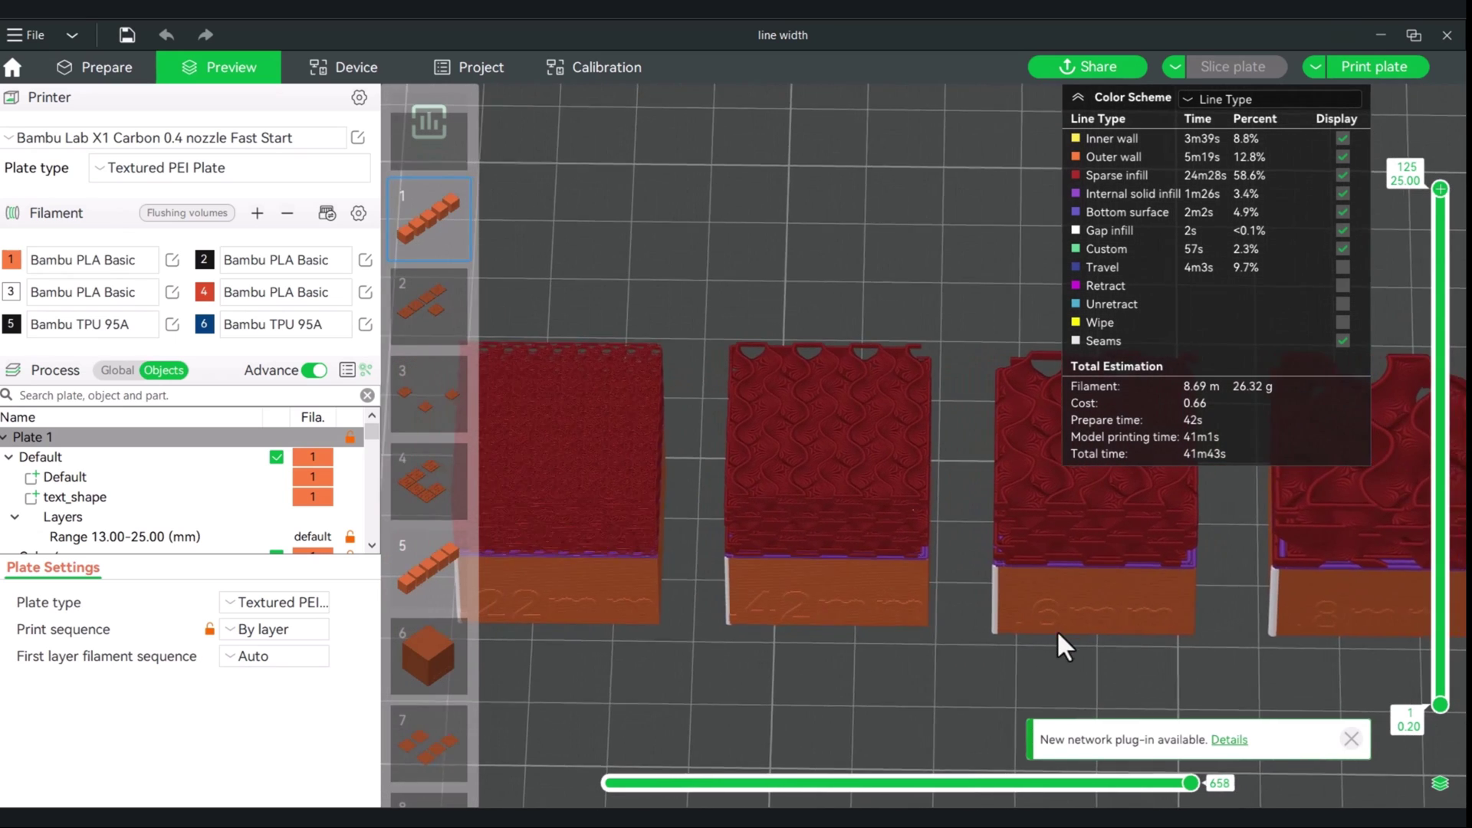
scroll(633, 620, "down", 3)
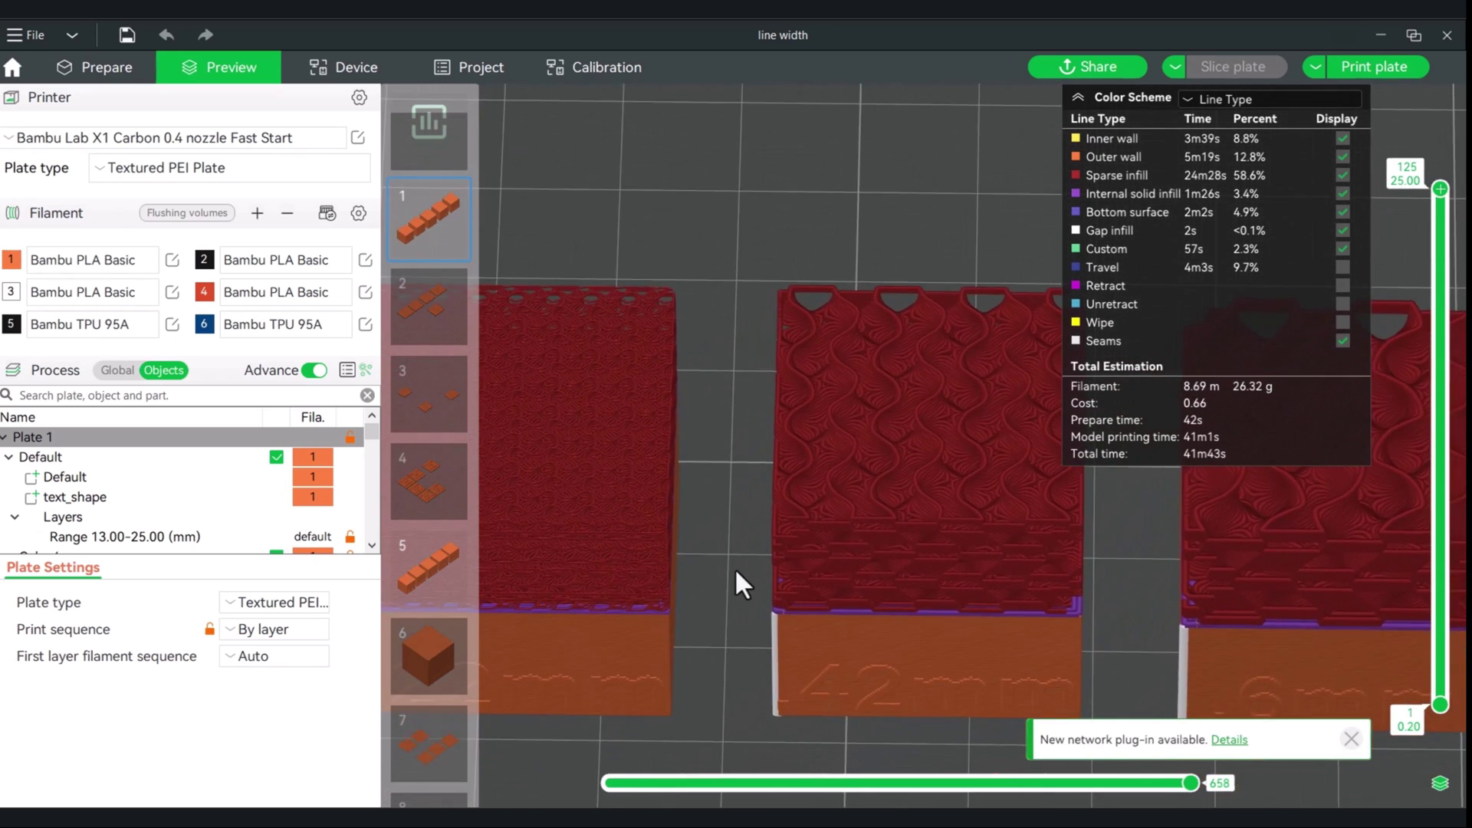
scroll(734, 567, "up", 4)
left_click_drag(734, 540, 640, 477)
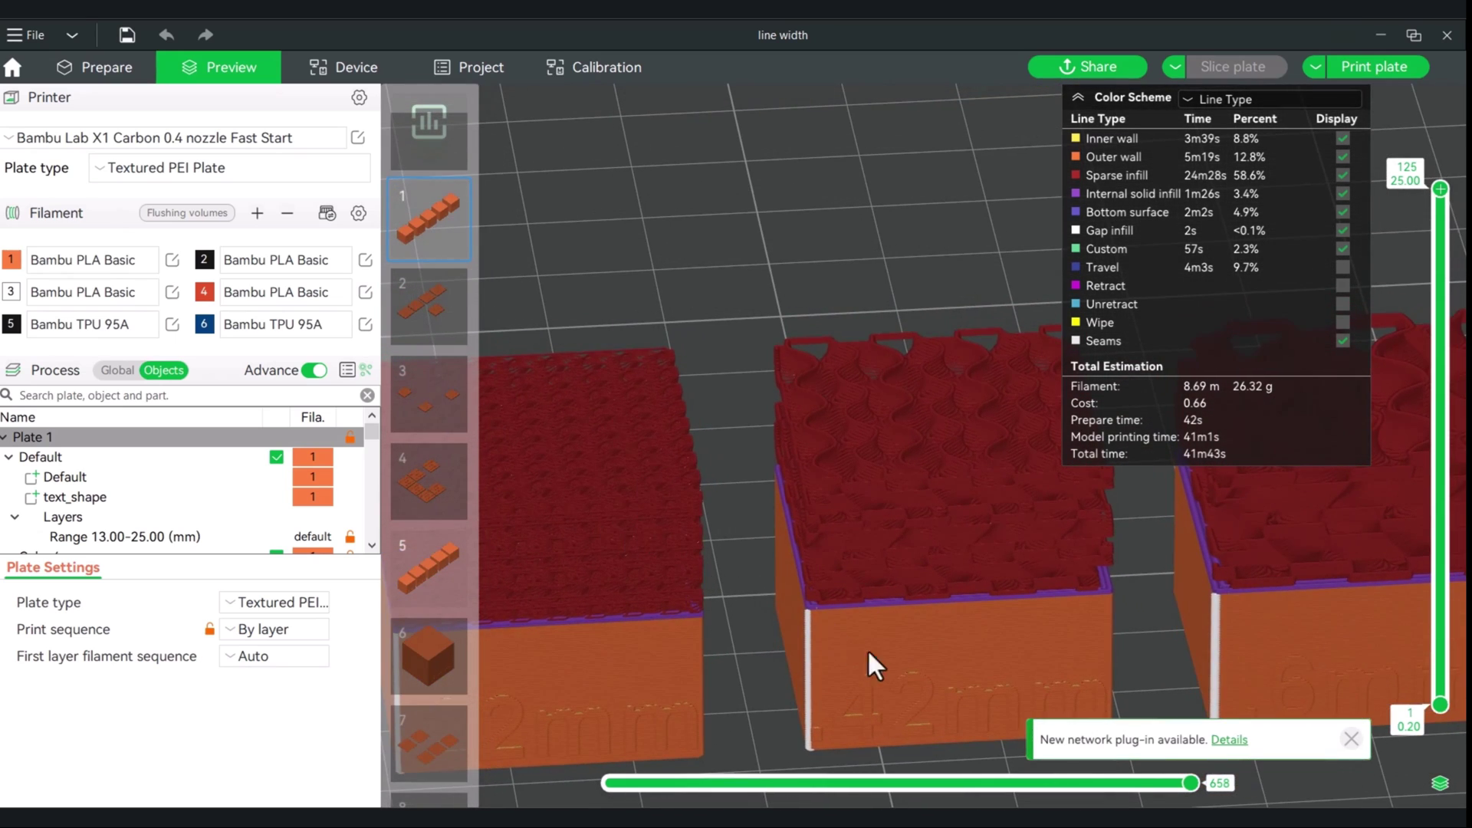
left_click_drag(869, 653, 604, 673)
scroll(1027, 615, "up", 3)
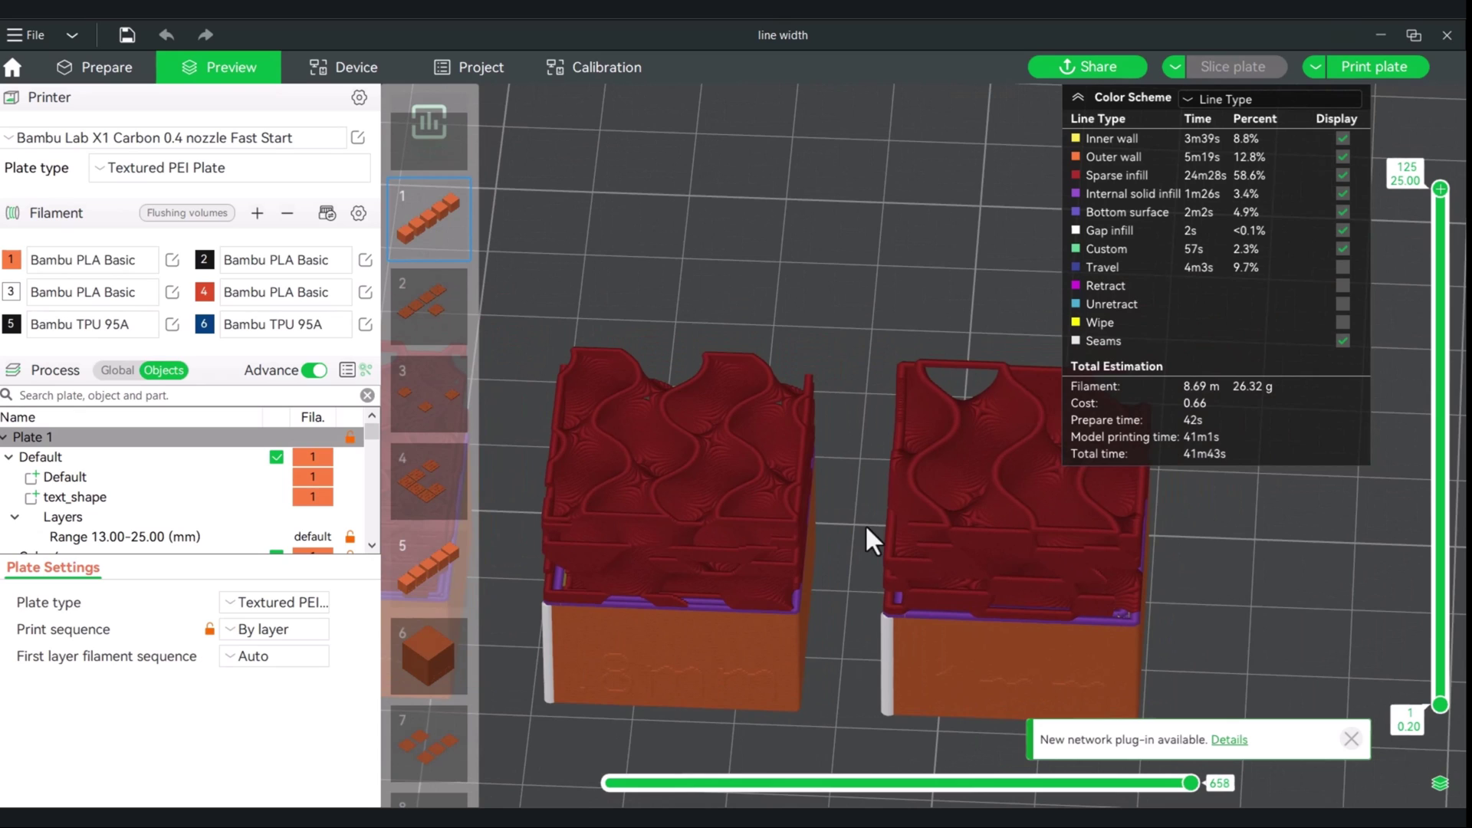
left_click_drag(877, 592, 865, 587)
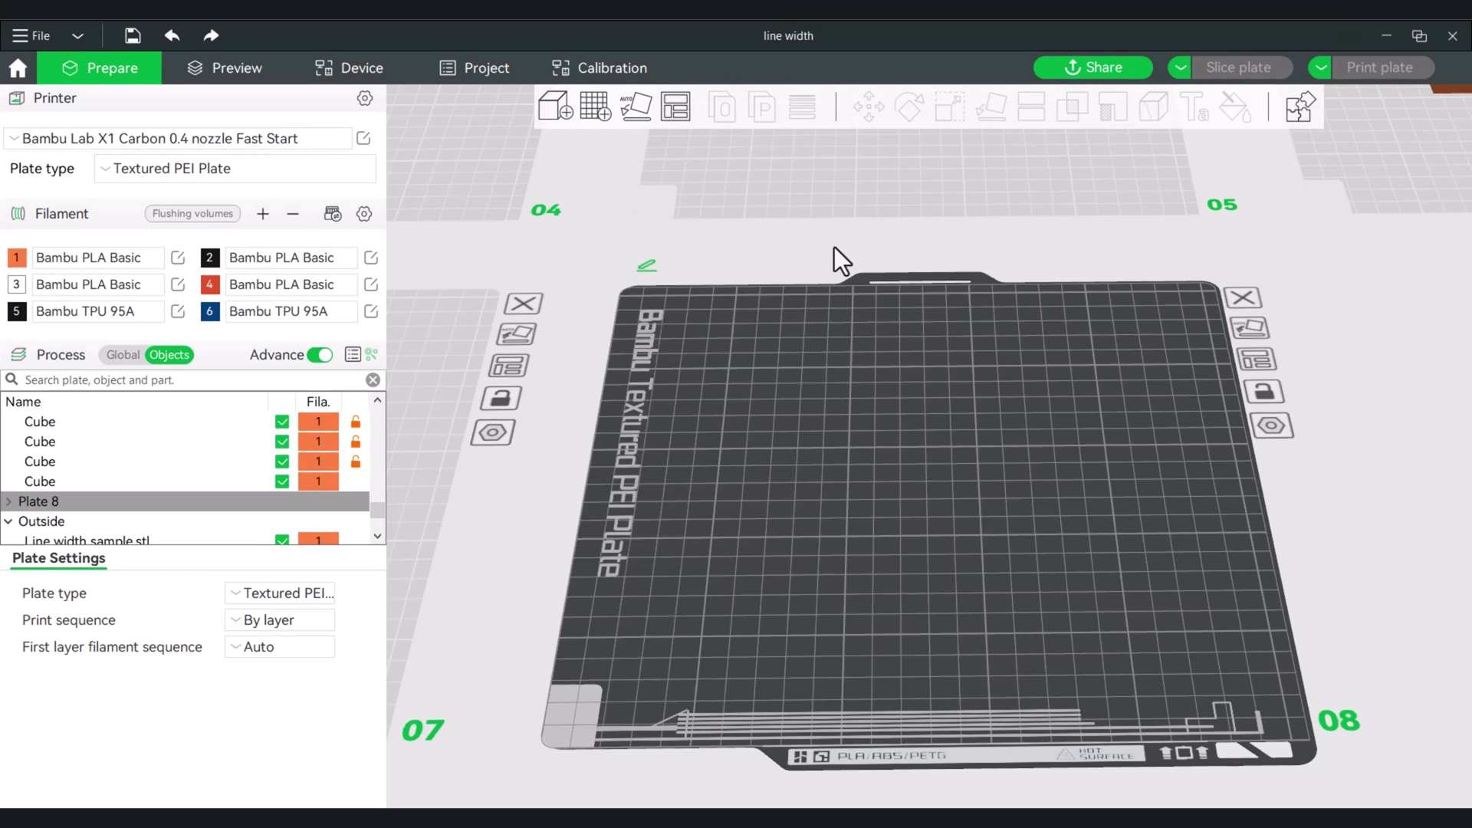
Step: Add a cube primitive to plate 8 and scale it uniformly to 25 mm
right_click(900, 500)
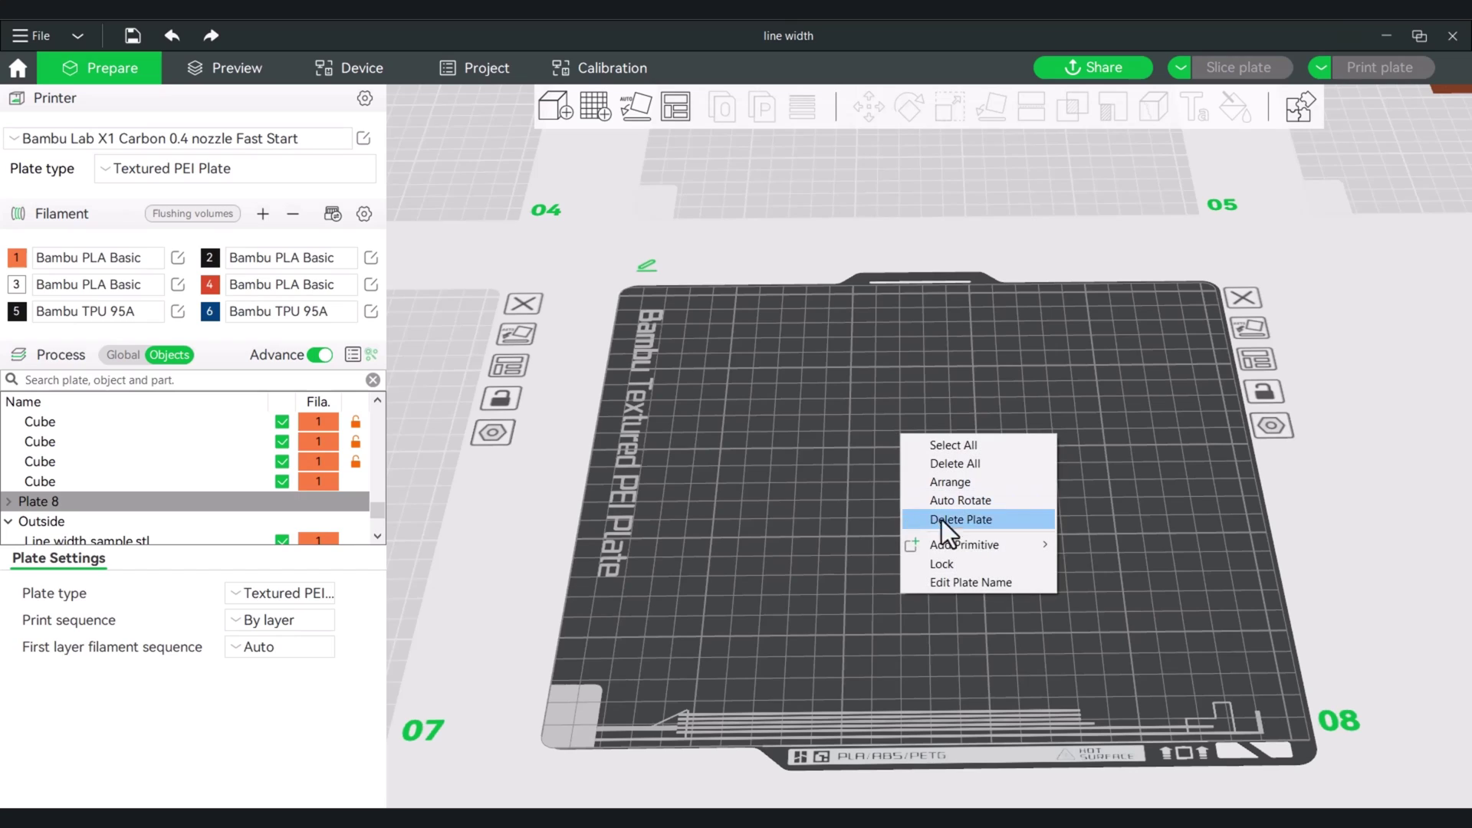
mouse_move(961, 546)
left_click(1107, 546)
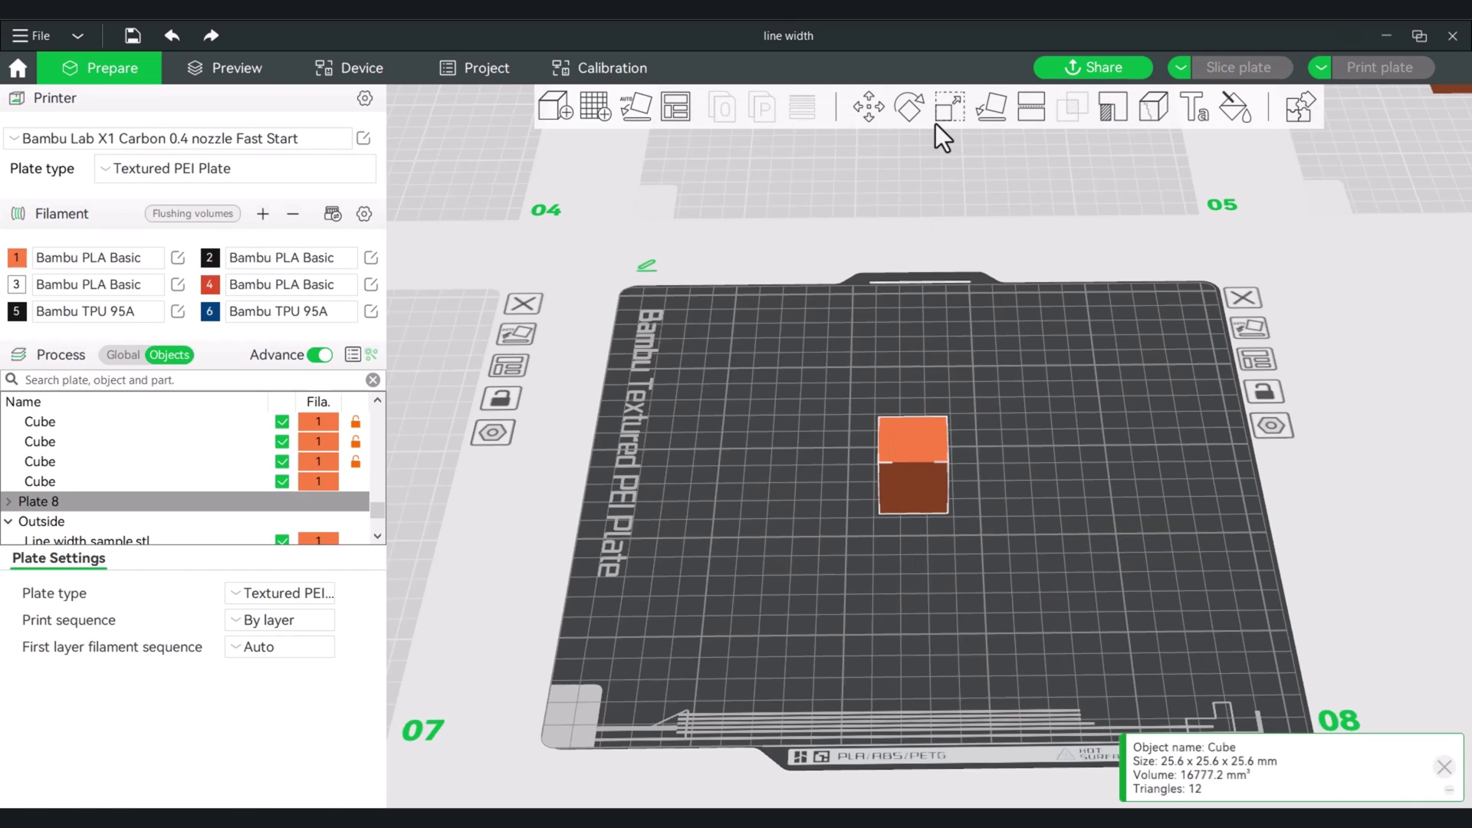
left_click(951, 106)
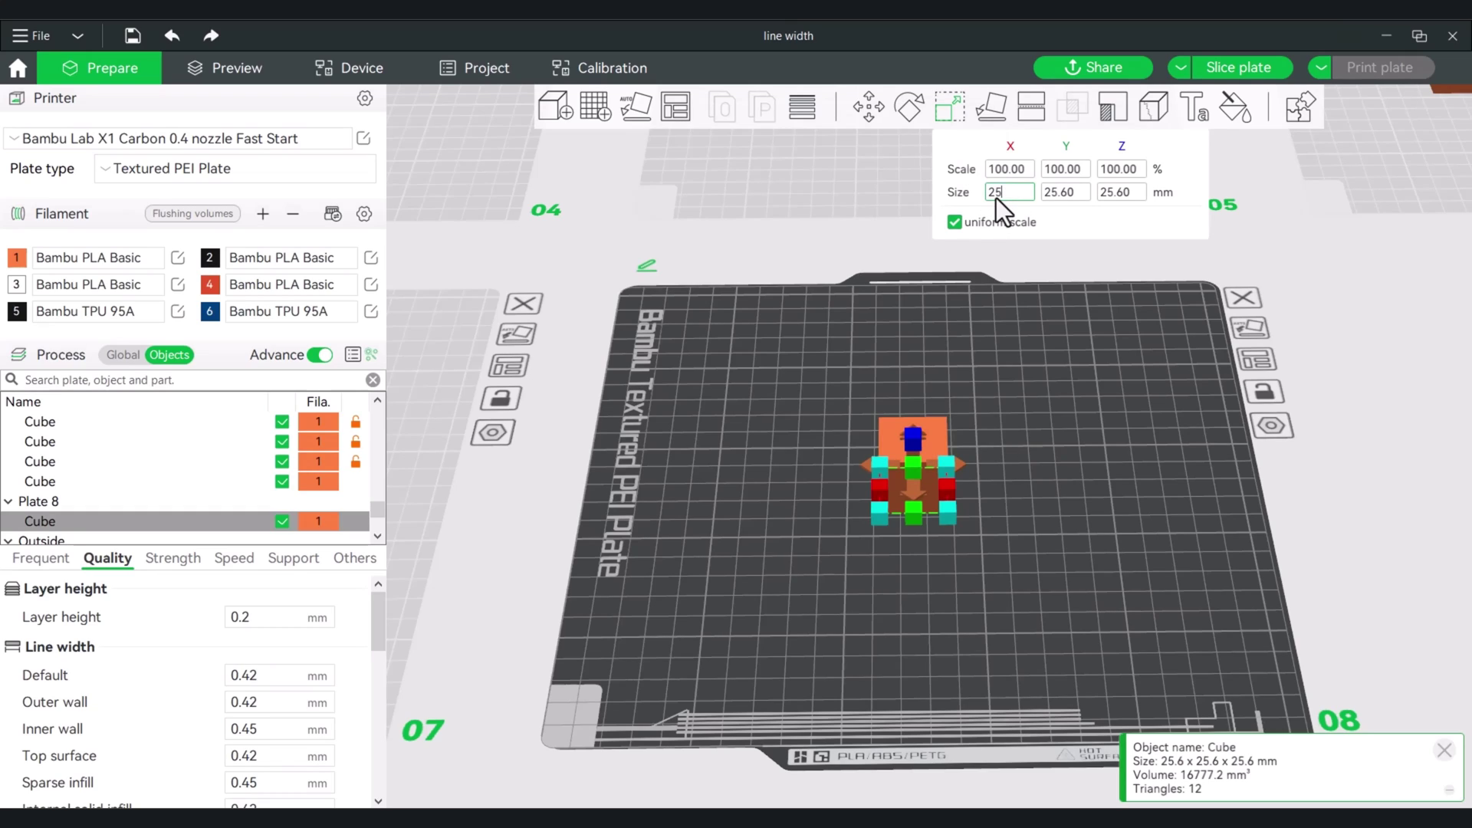
key("Return")
scroll(1096, 461, "up", 2)
scroll(1118, 536, "up", 4)
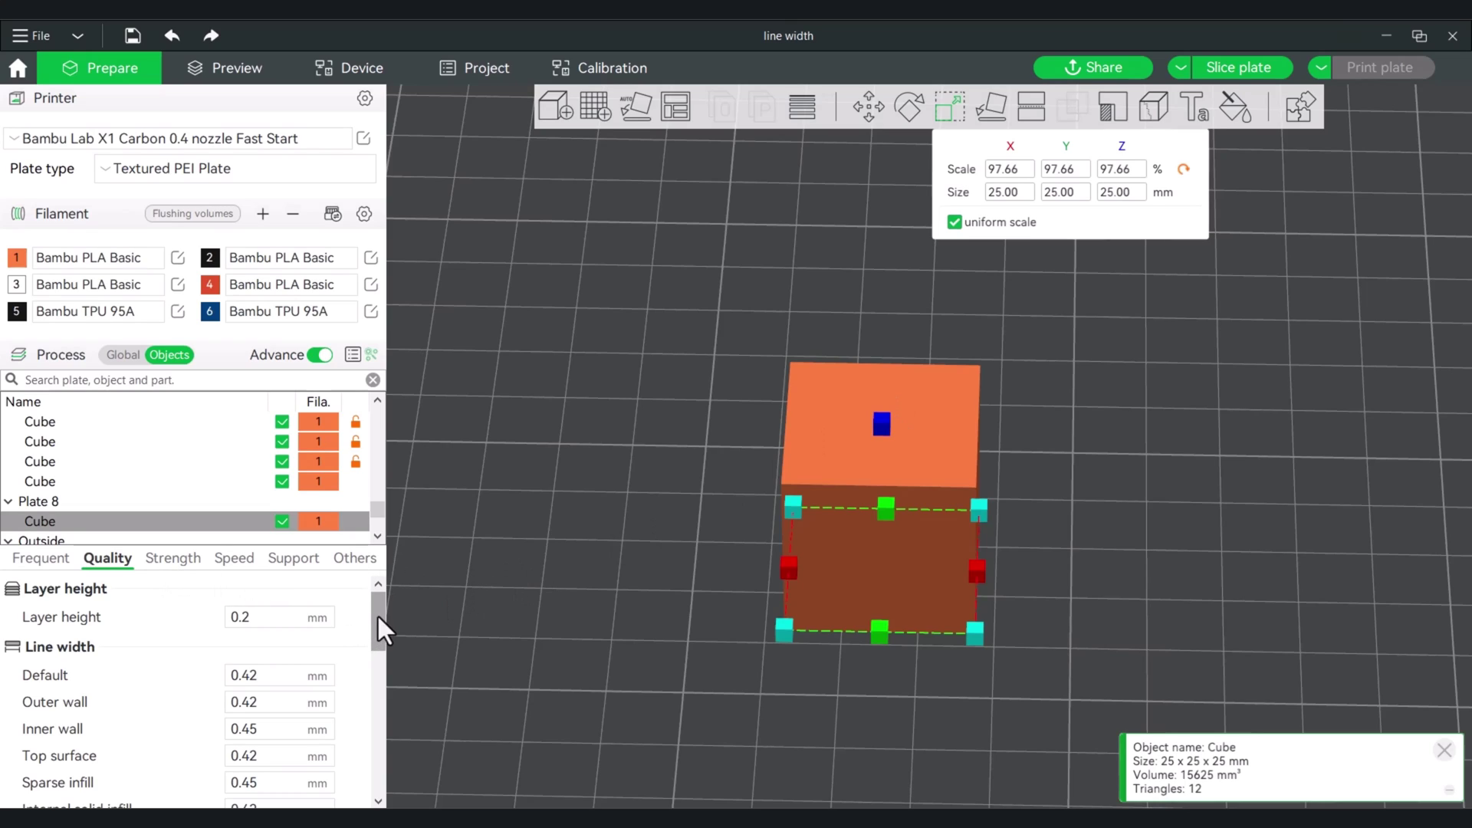
scroll(378, 644, "down", 3)
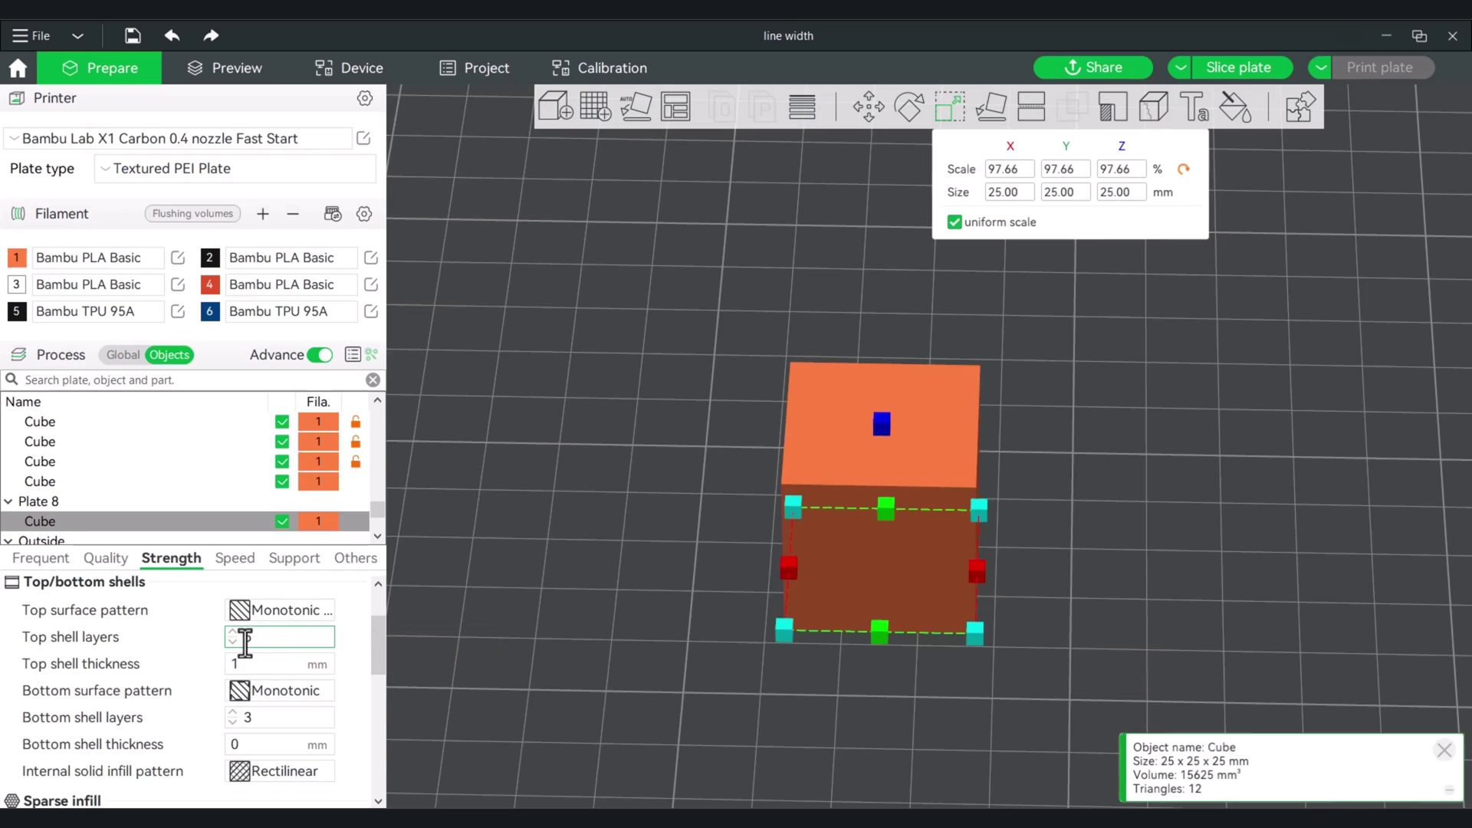
Step: Set the cube's Top shell layers to 0 and Sparse infill density to 0%
left_click(233, 643)
left_click(233, 643)
left_click(233, 643)
left_click(233, 644)
left_click(233, 643)
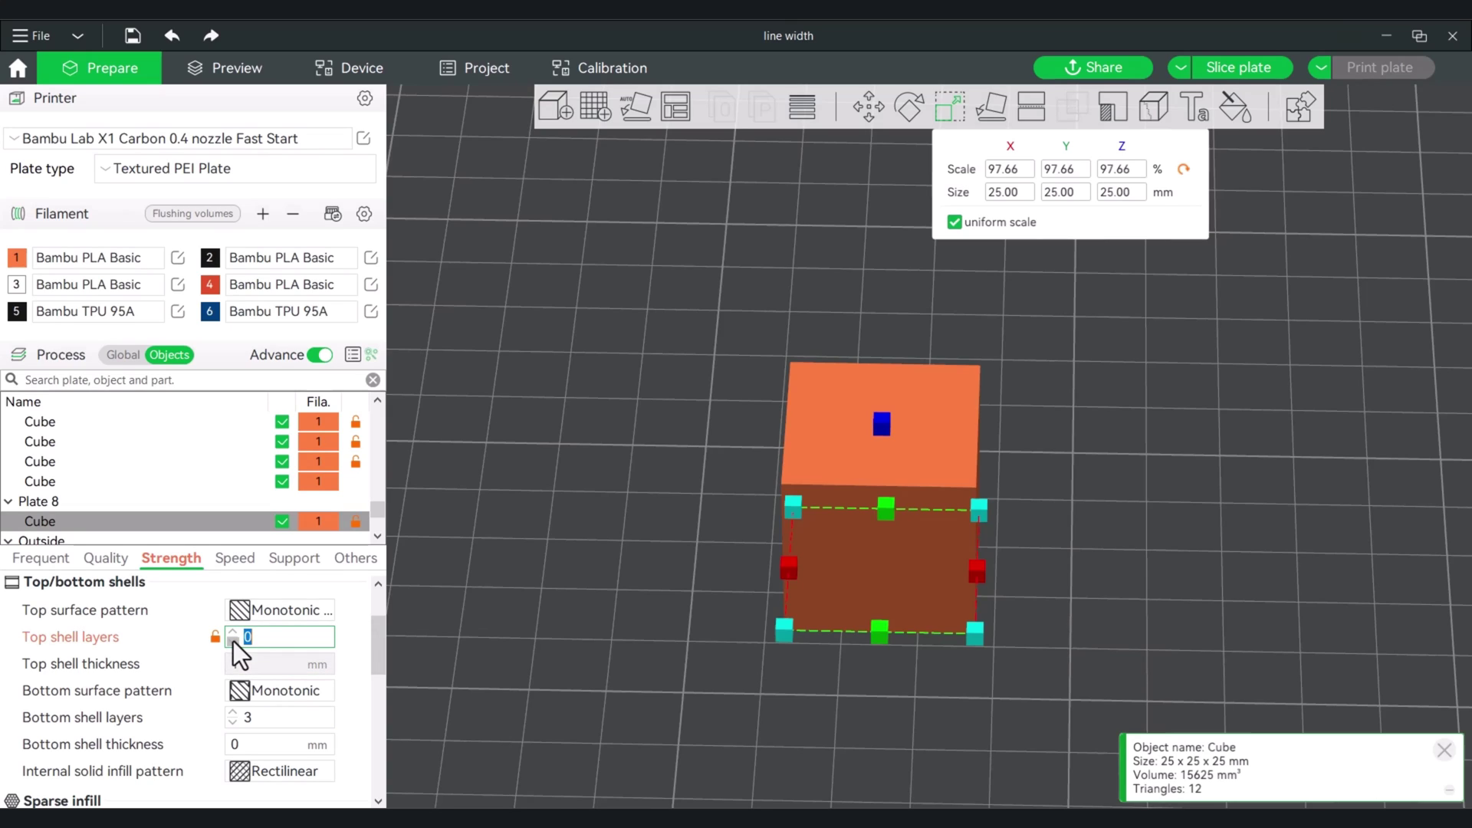
scroll(284, 652, "down", 1)
scroll(289, 661, "down", 5)
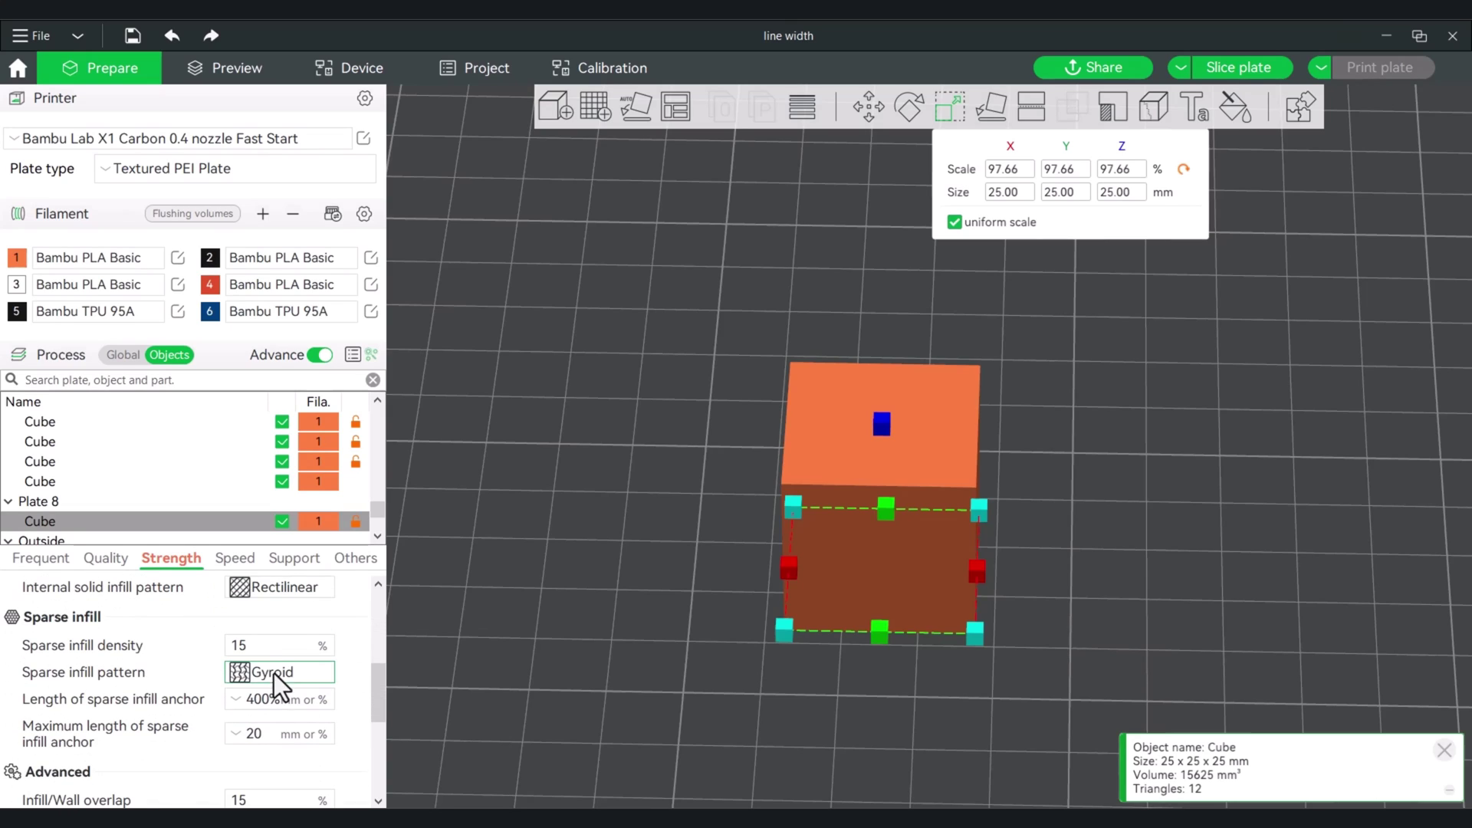
left_click(265, 645)
type("0")
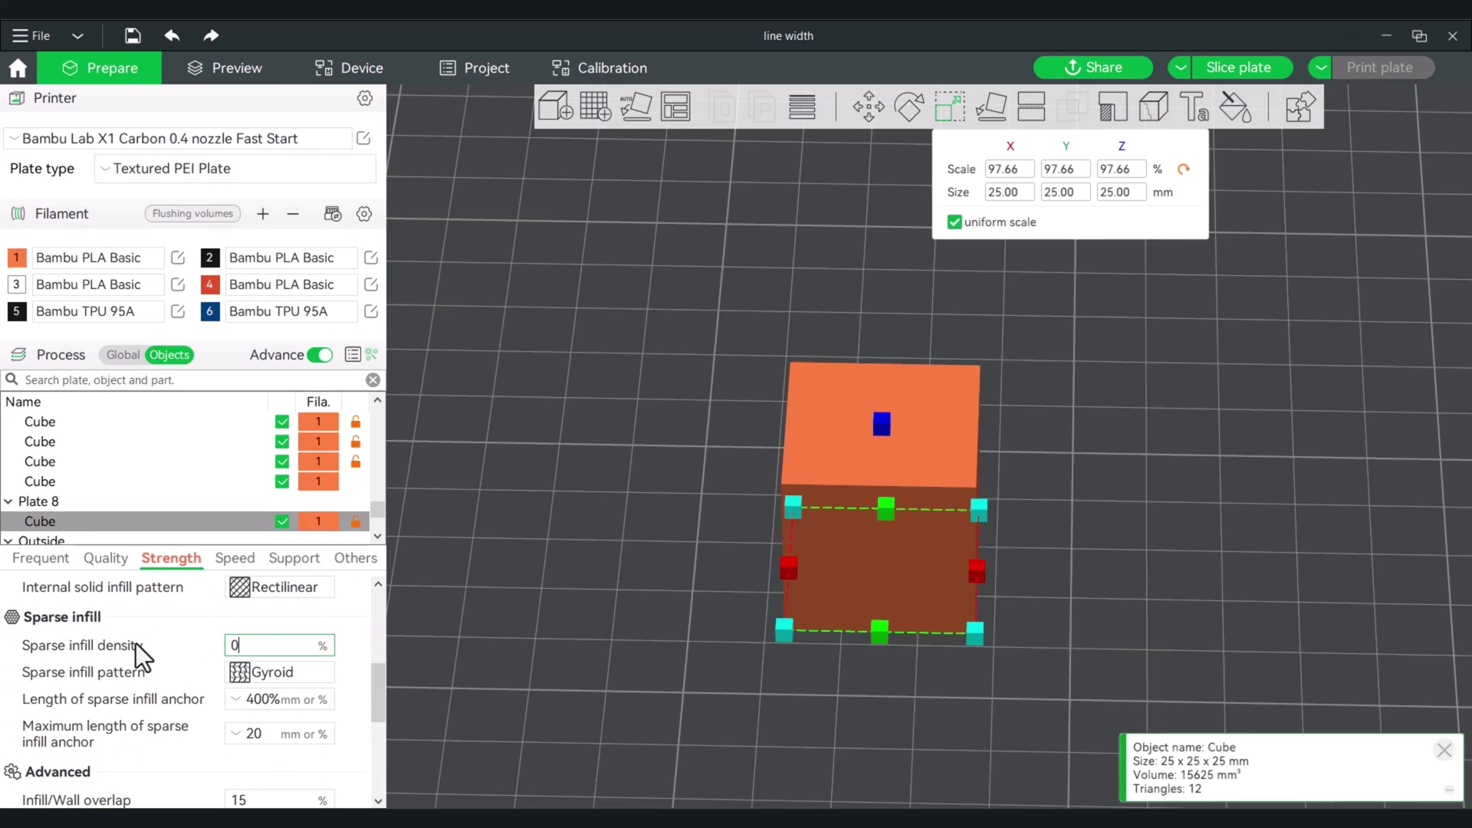
key("Return")
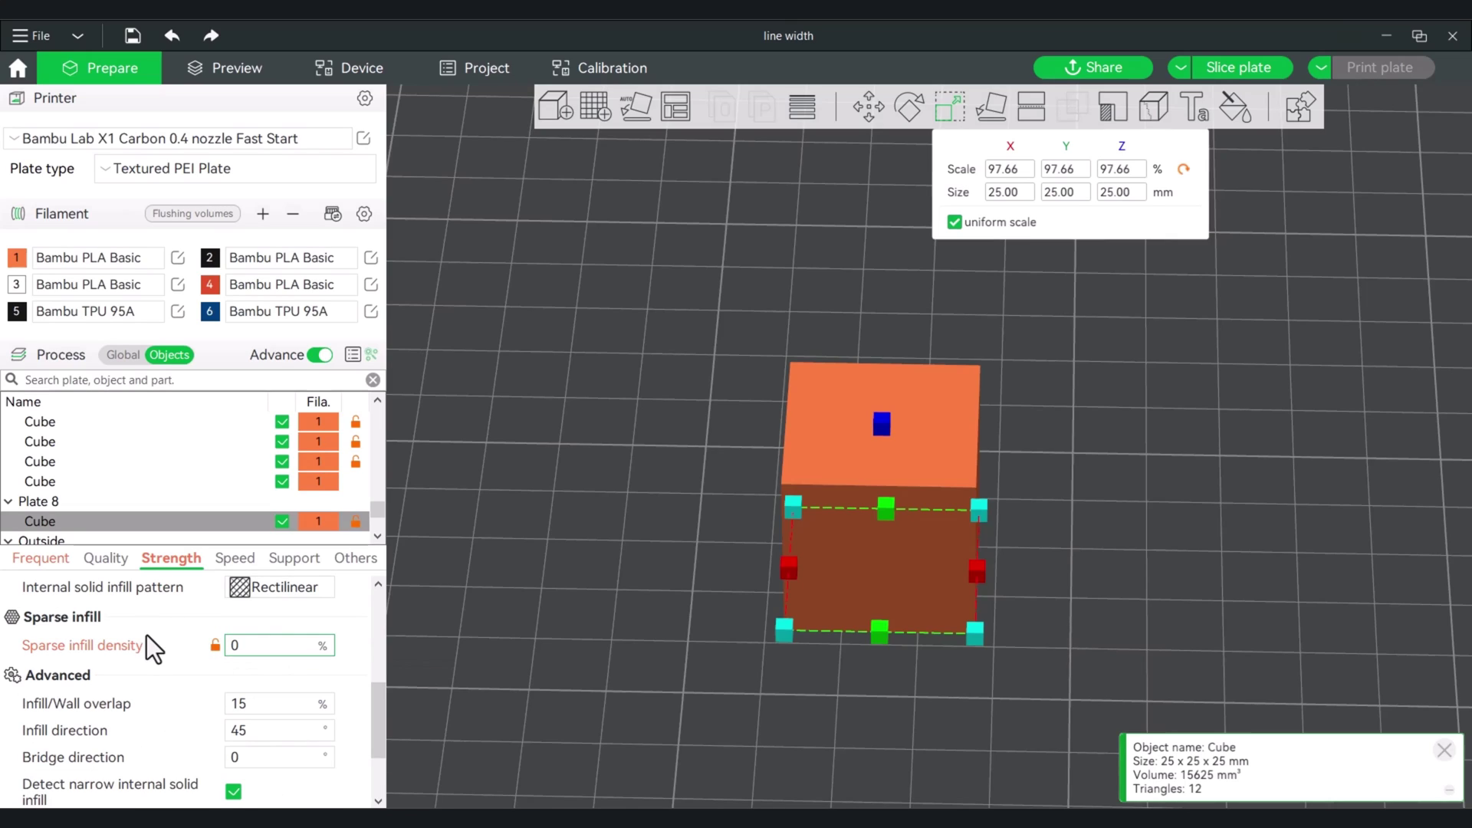
left_click(112, 566)
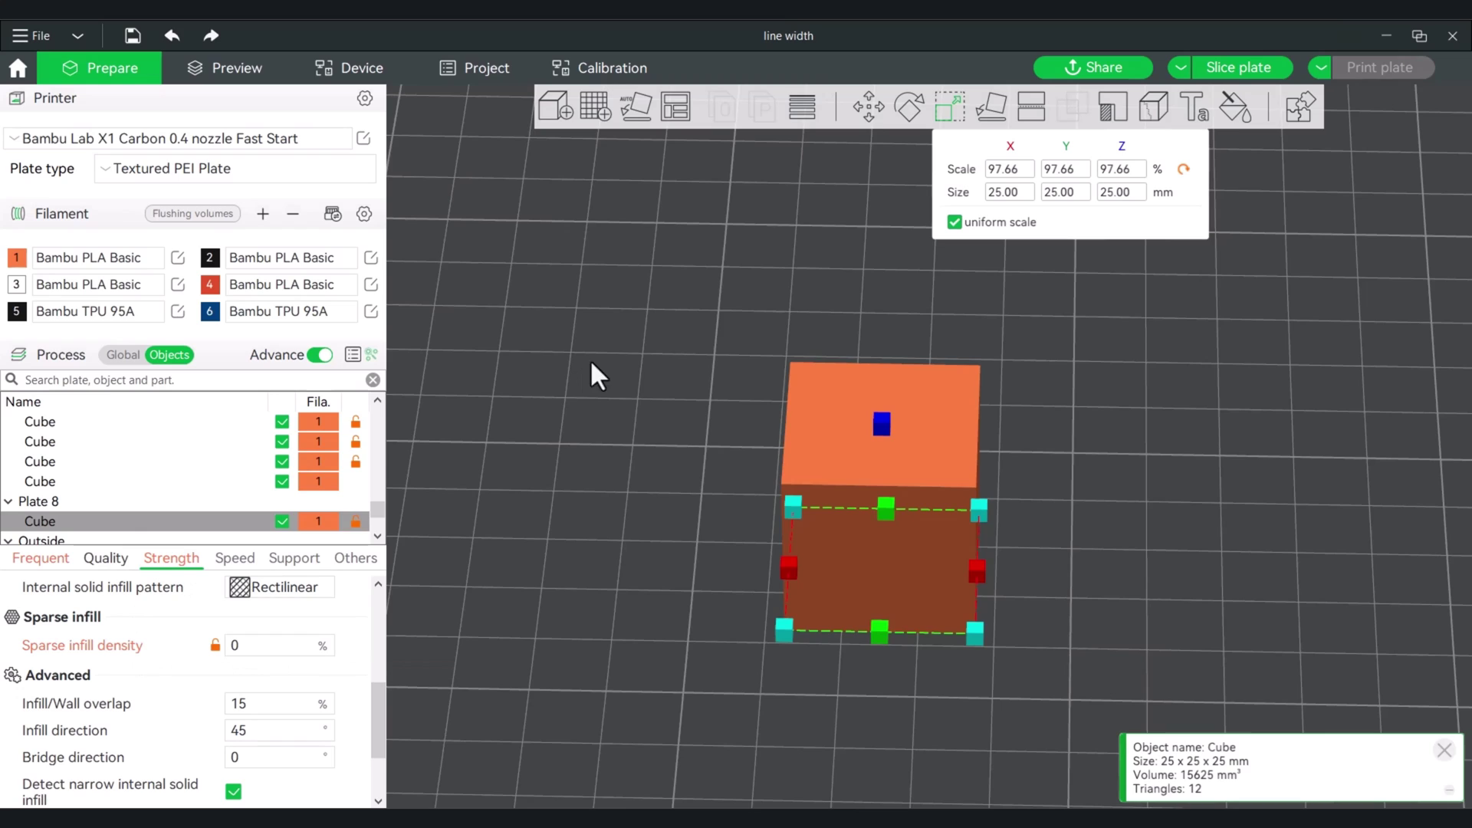
Step: Slice the hollow cube (2.84 g estimate) and return to the Prepare view
left_click(1224, 74)
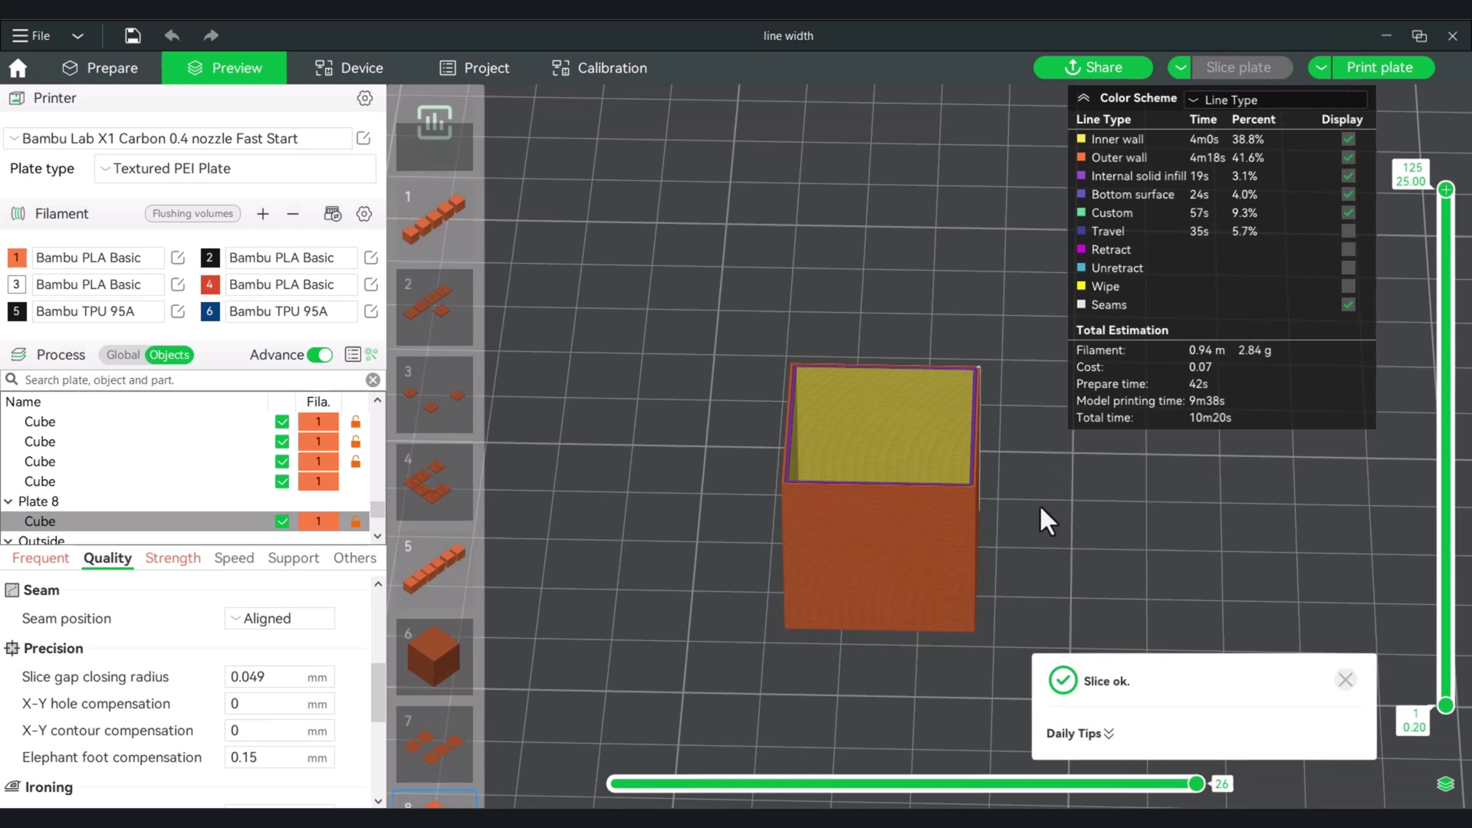
scroll(1032, 568, "up", 6)
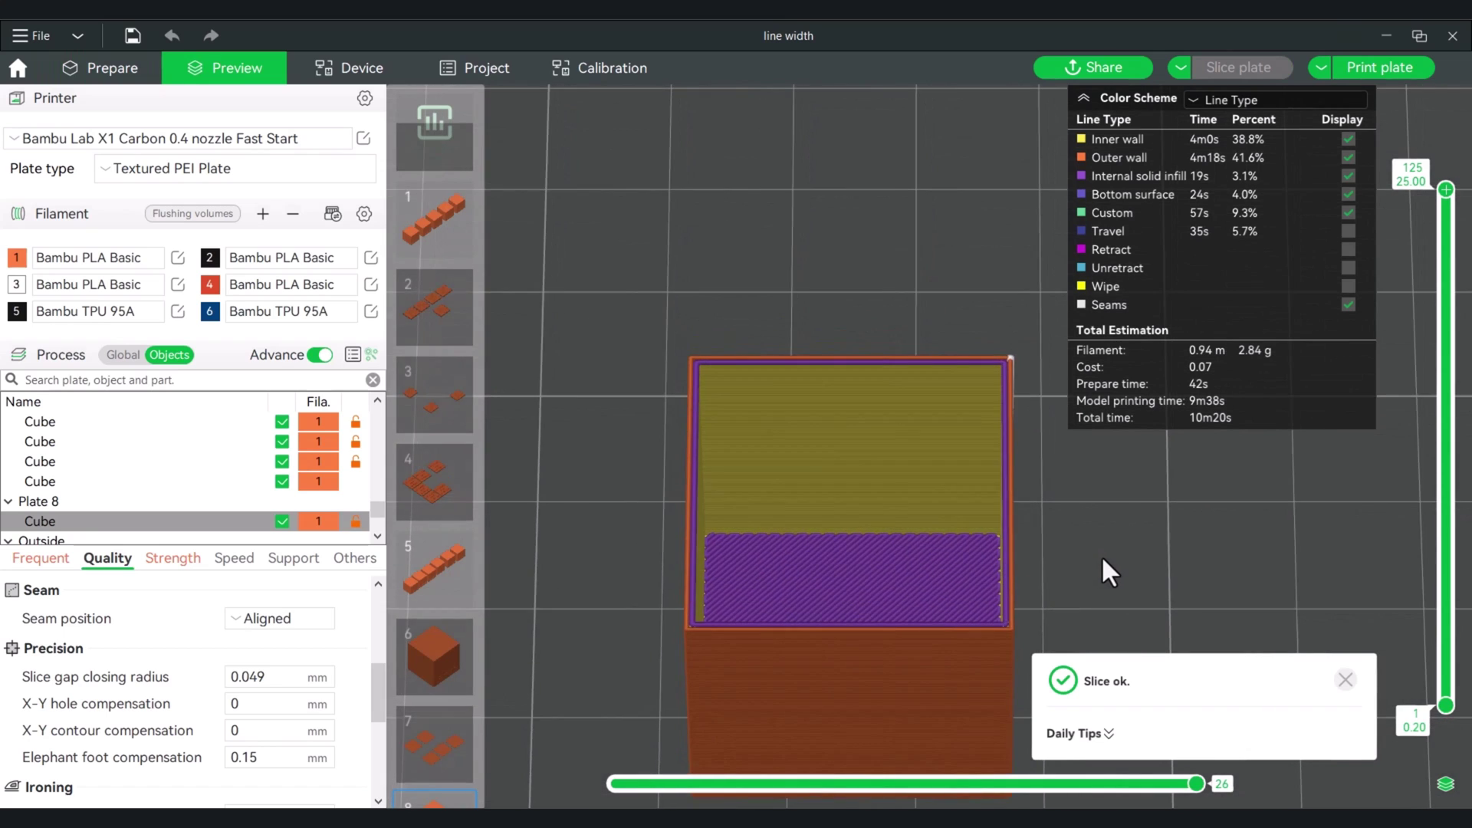
scroll(1098, 530, "up", 3)
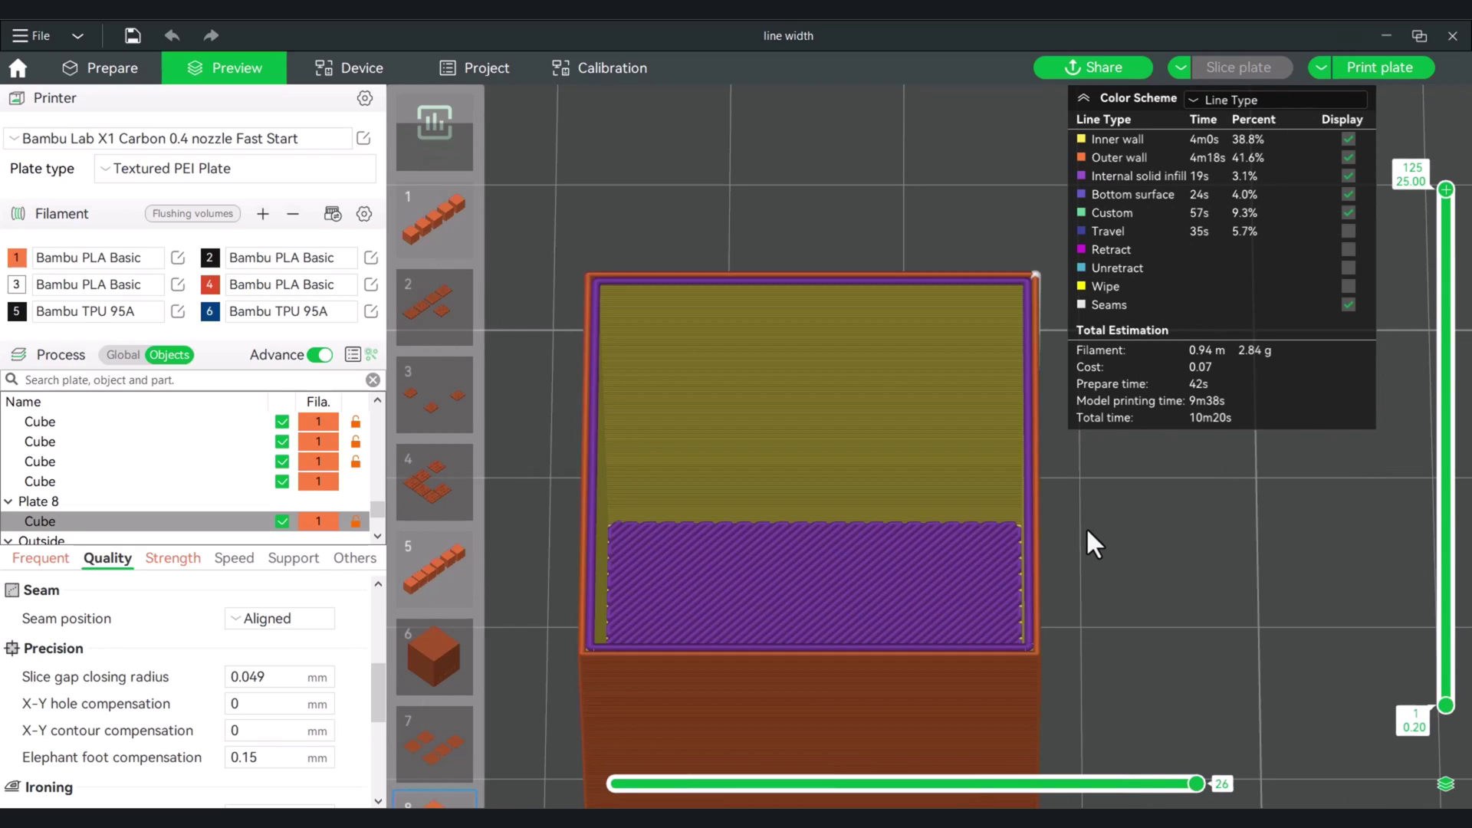
key("Tab")
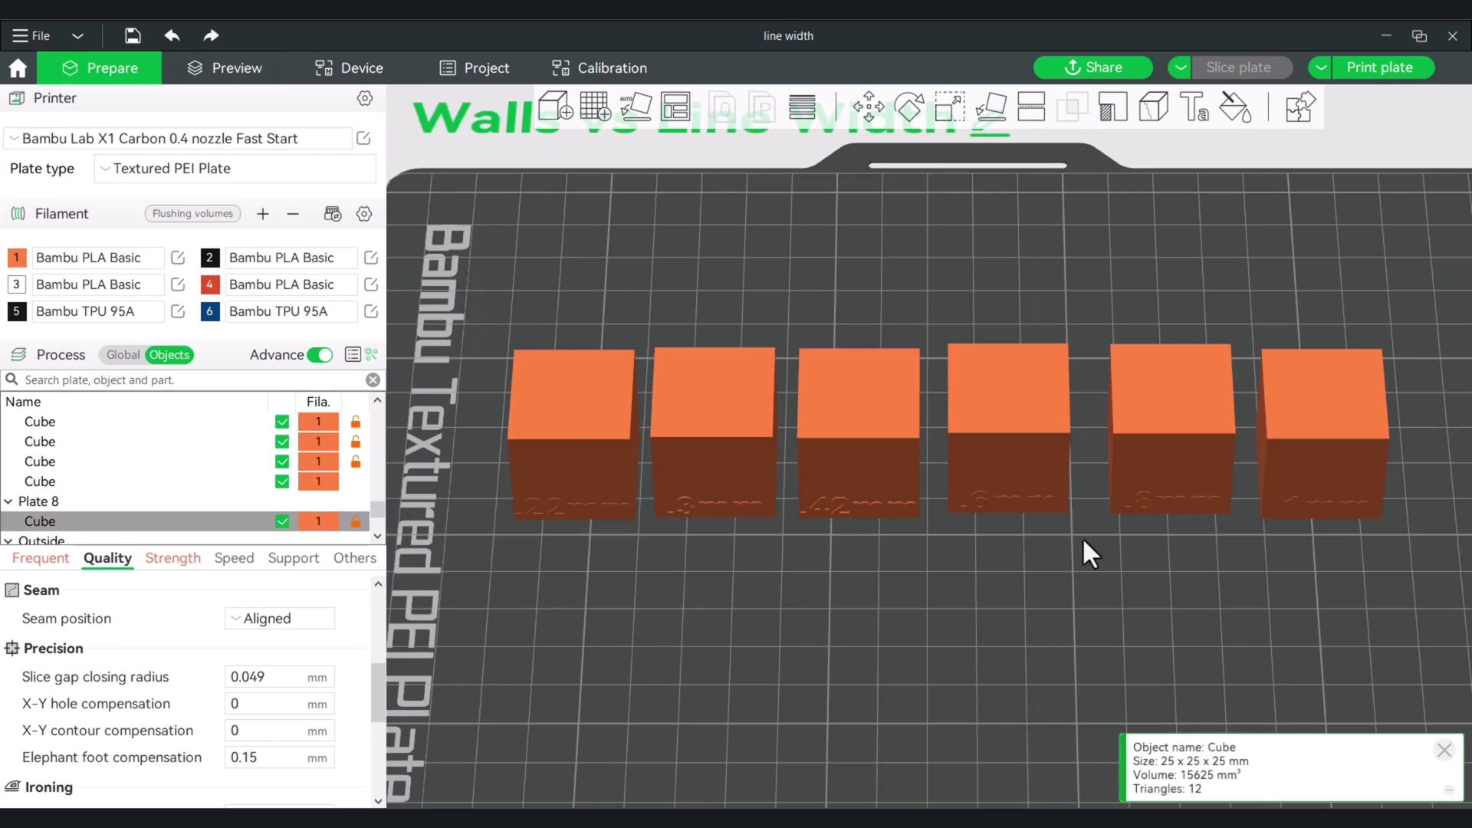
scroll(974, 445, "up", 2)
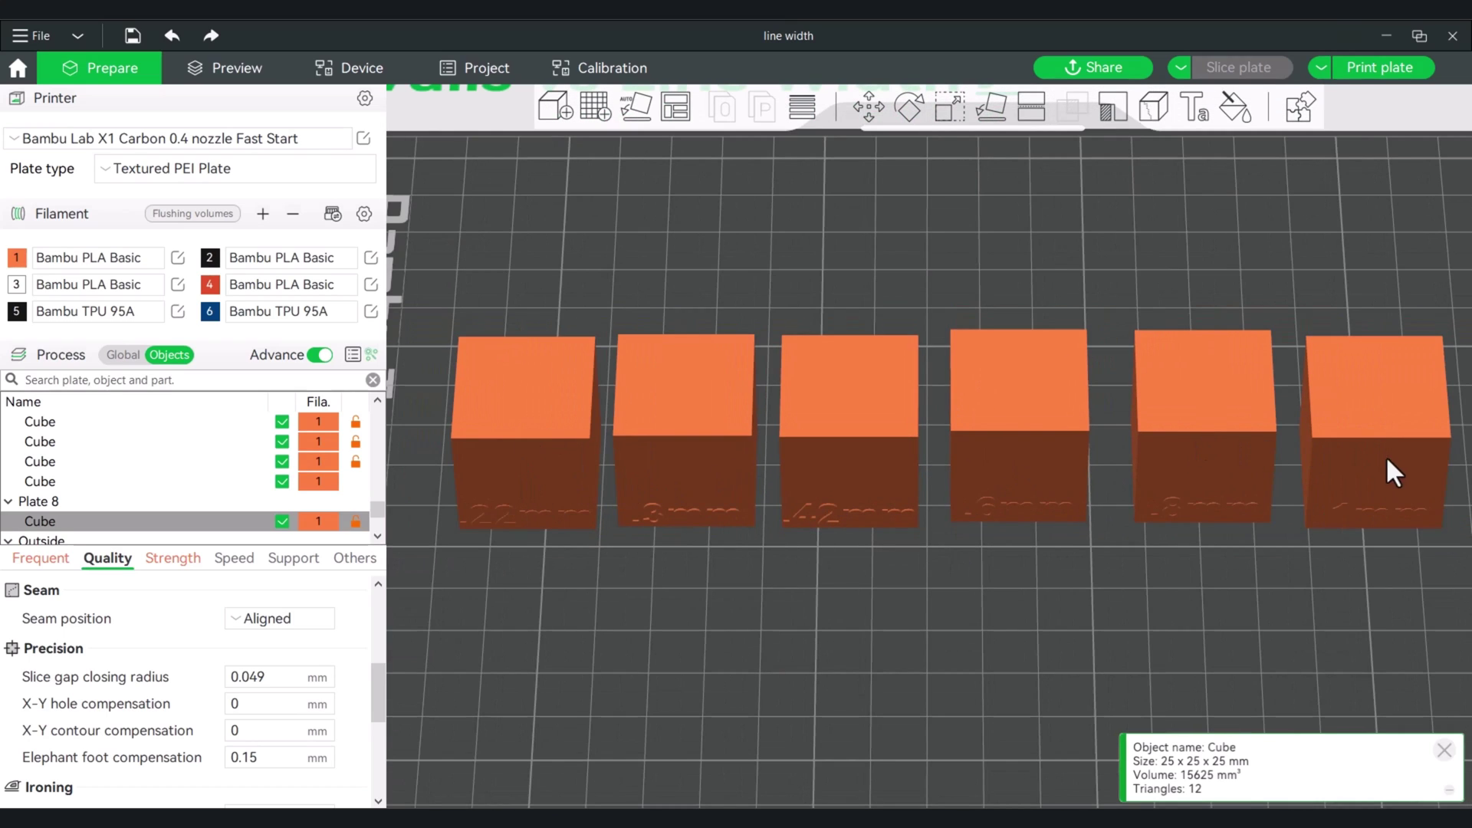
right_click_drag(1334, 627, 1267, 475)
right_click_drag(1141, 592, 1138, 635)
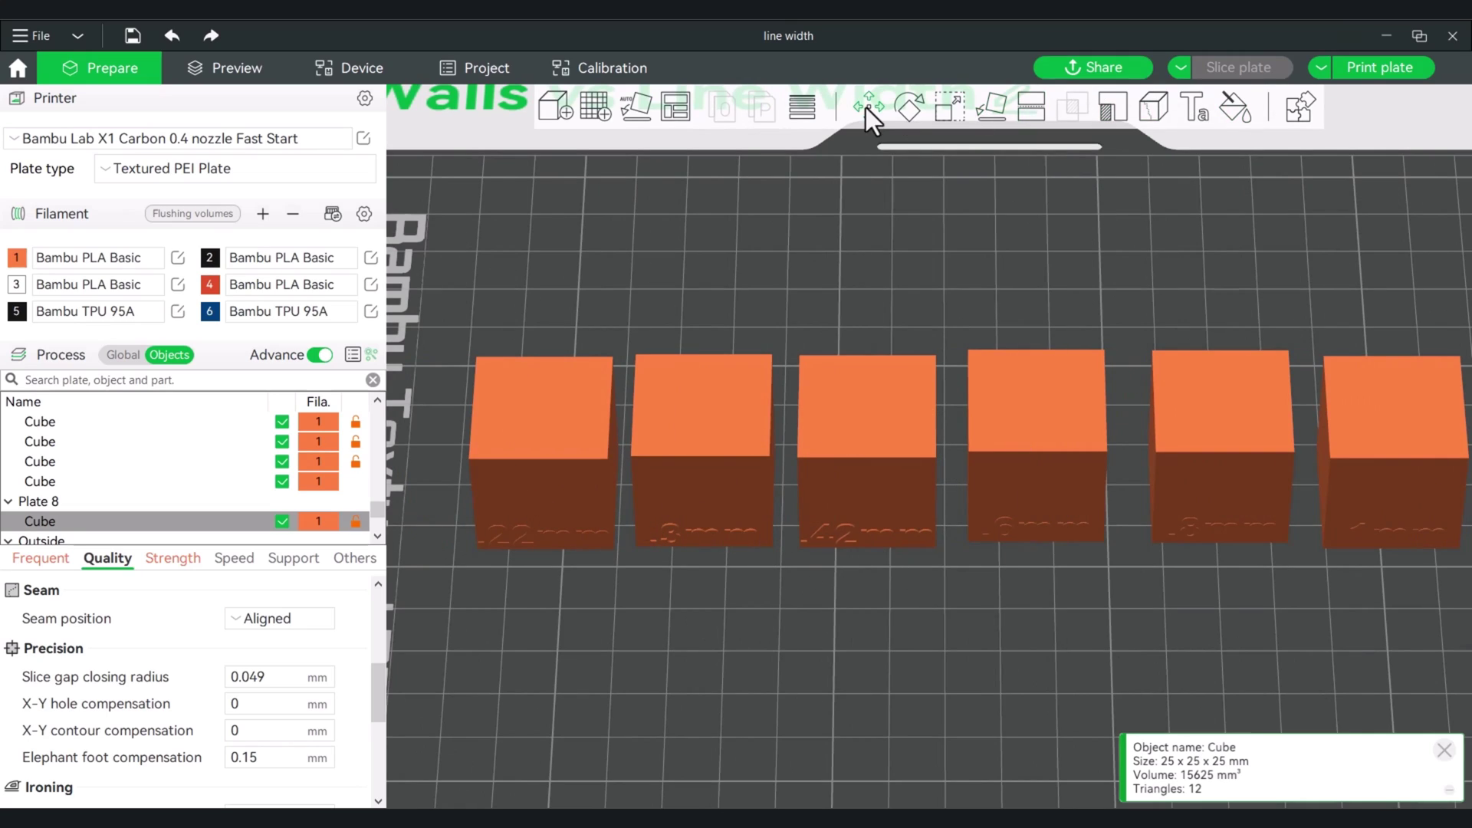
left_click(237, 67)
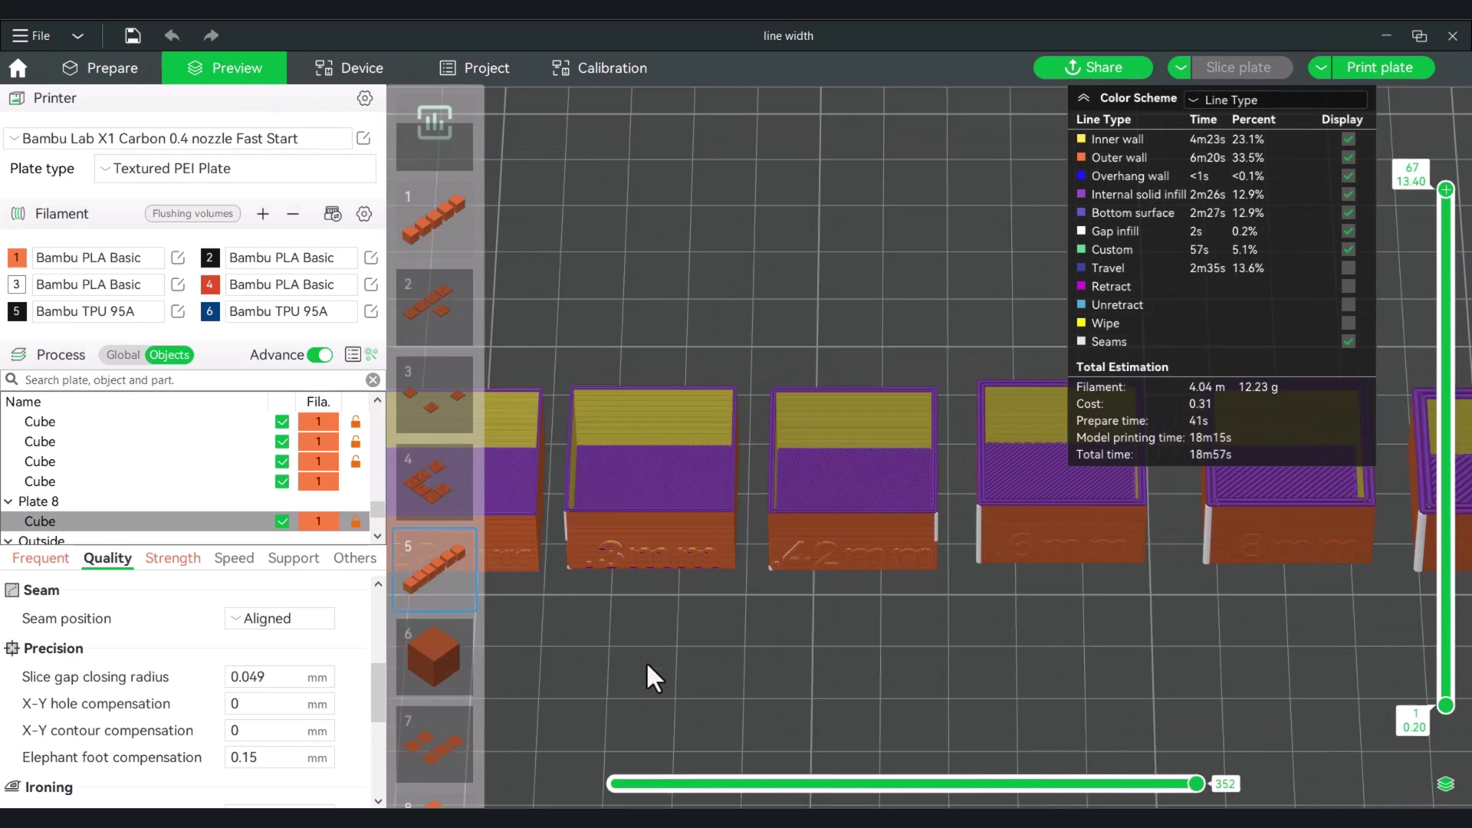
scroll(973, 674, "up", 3)
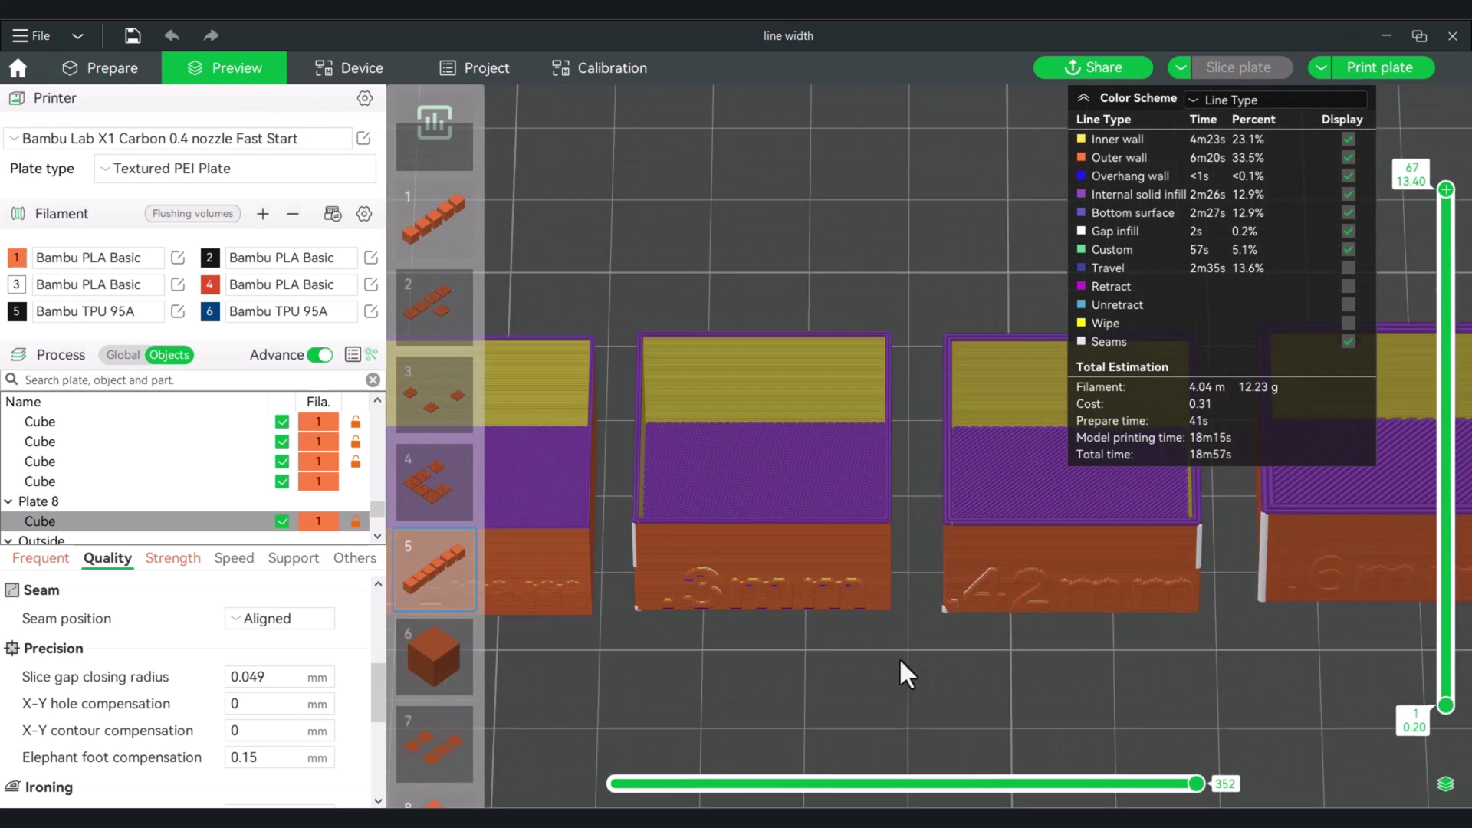
right_click_drag(892, 683, 1019, 670)
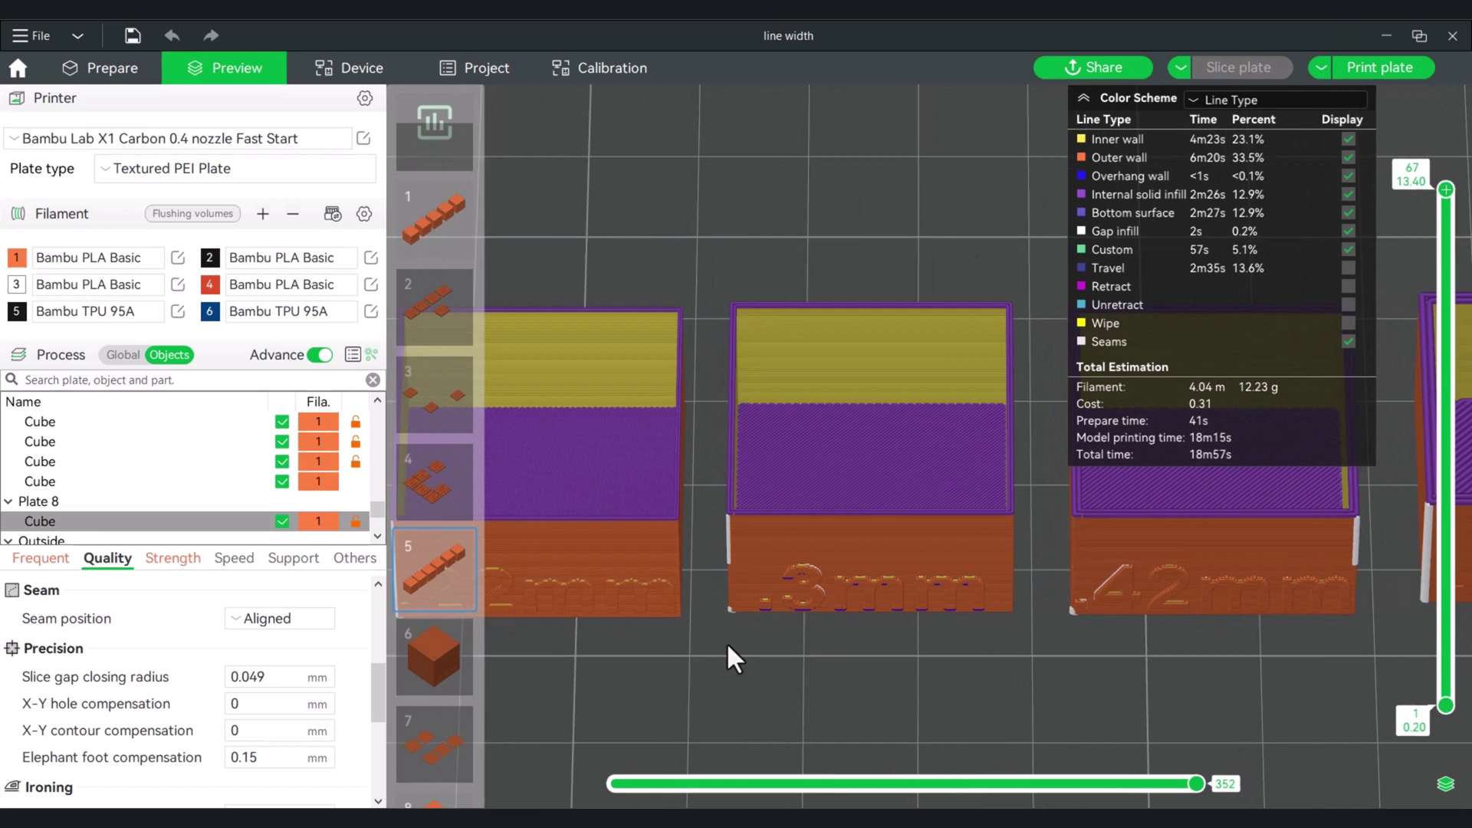
scroll(694, 647, "up", 2)
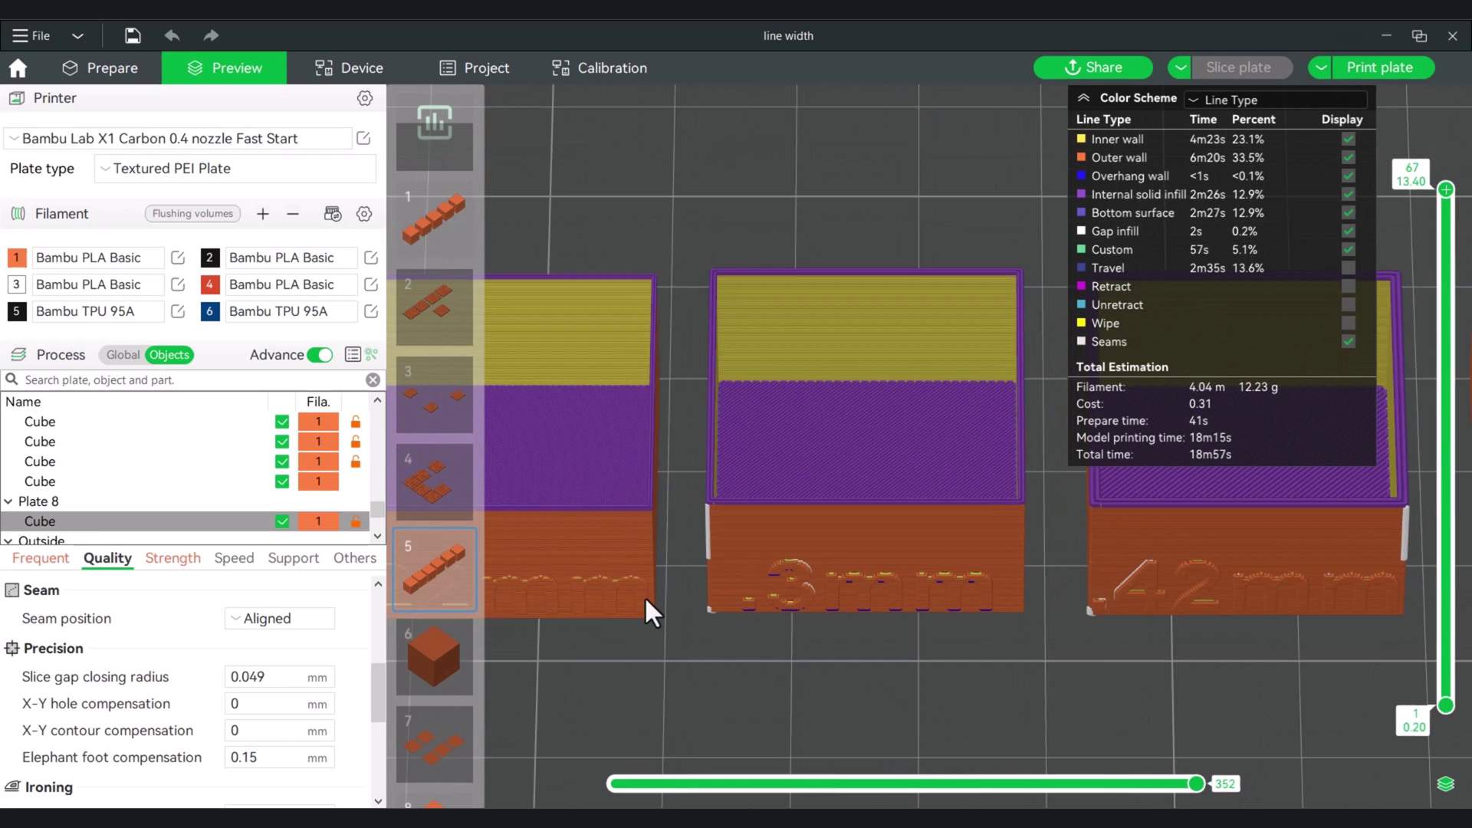
scroll(652, 621, "up", 4)
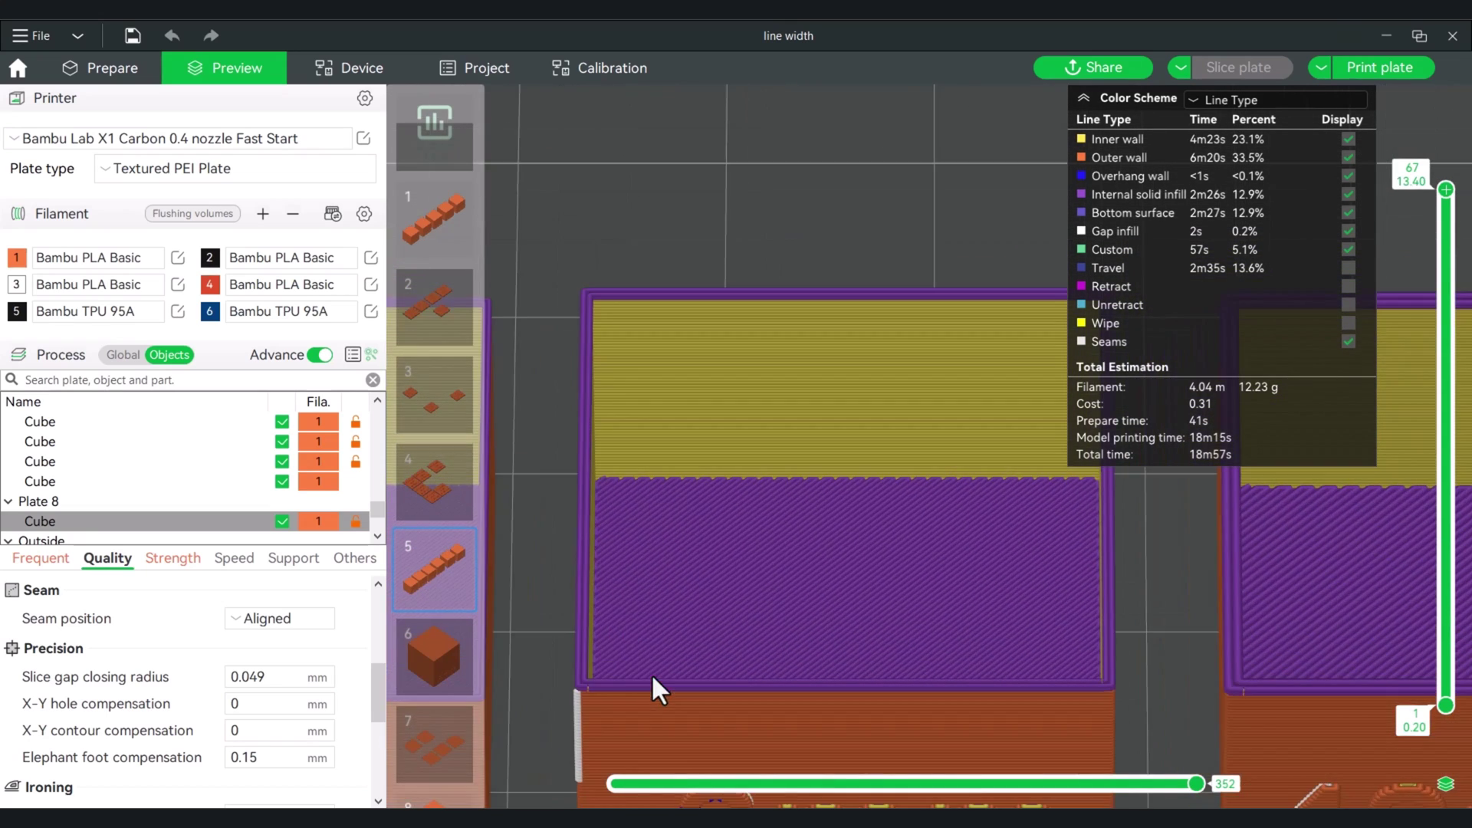
right_click_drag(651, 674, 950, 663)
right_click_drag(716, 651, 887, 636)
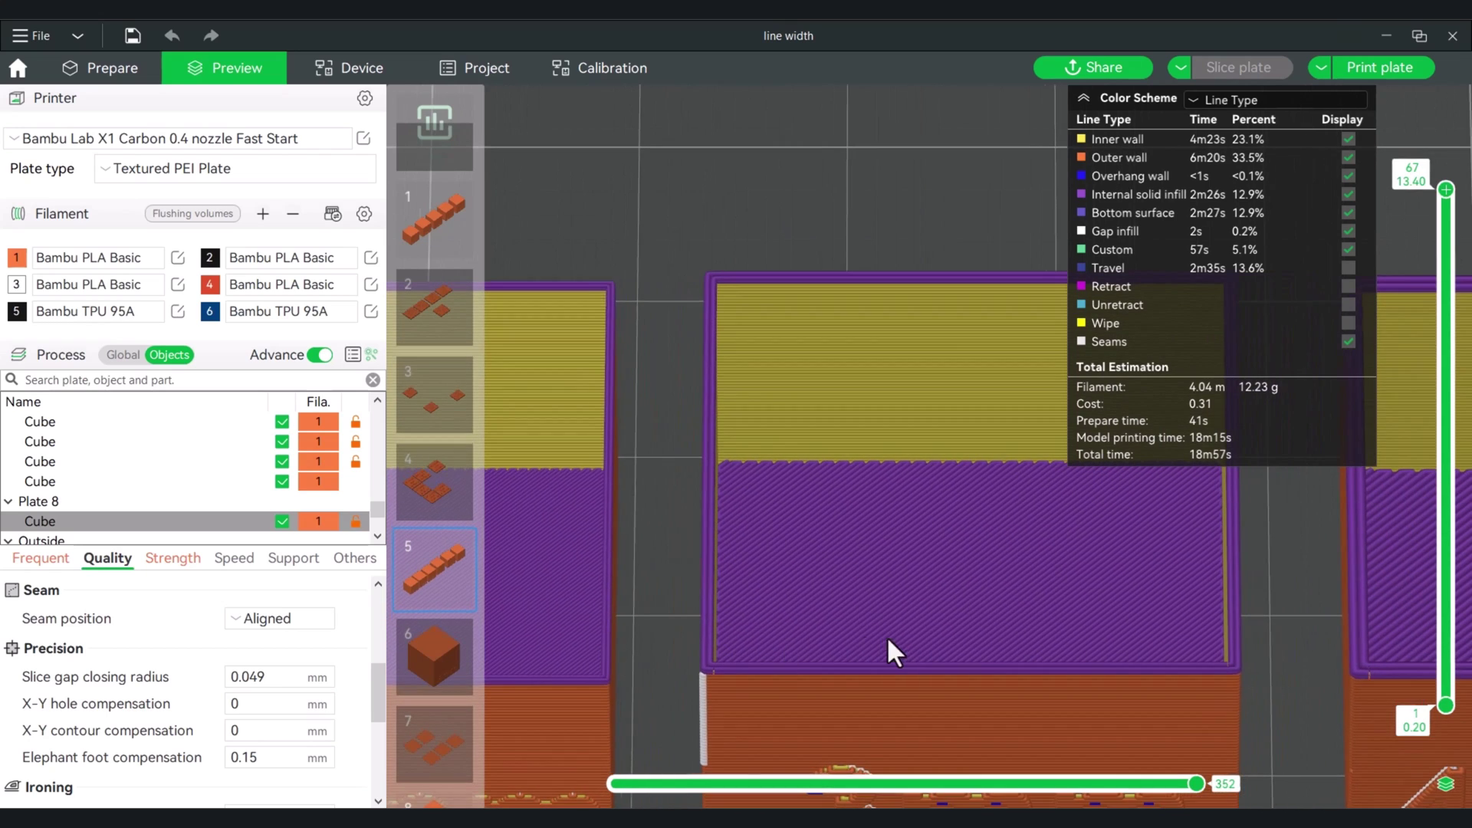
mouse_move(886, 636)
left_mouse_down()
mouse_move(795, 625)
mouse_move(906, 635)
left_mouse_up()
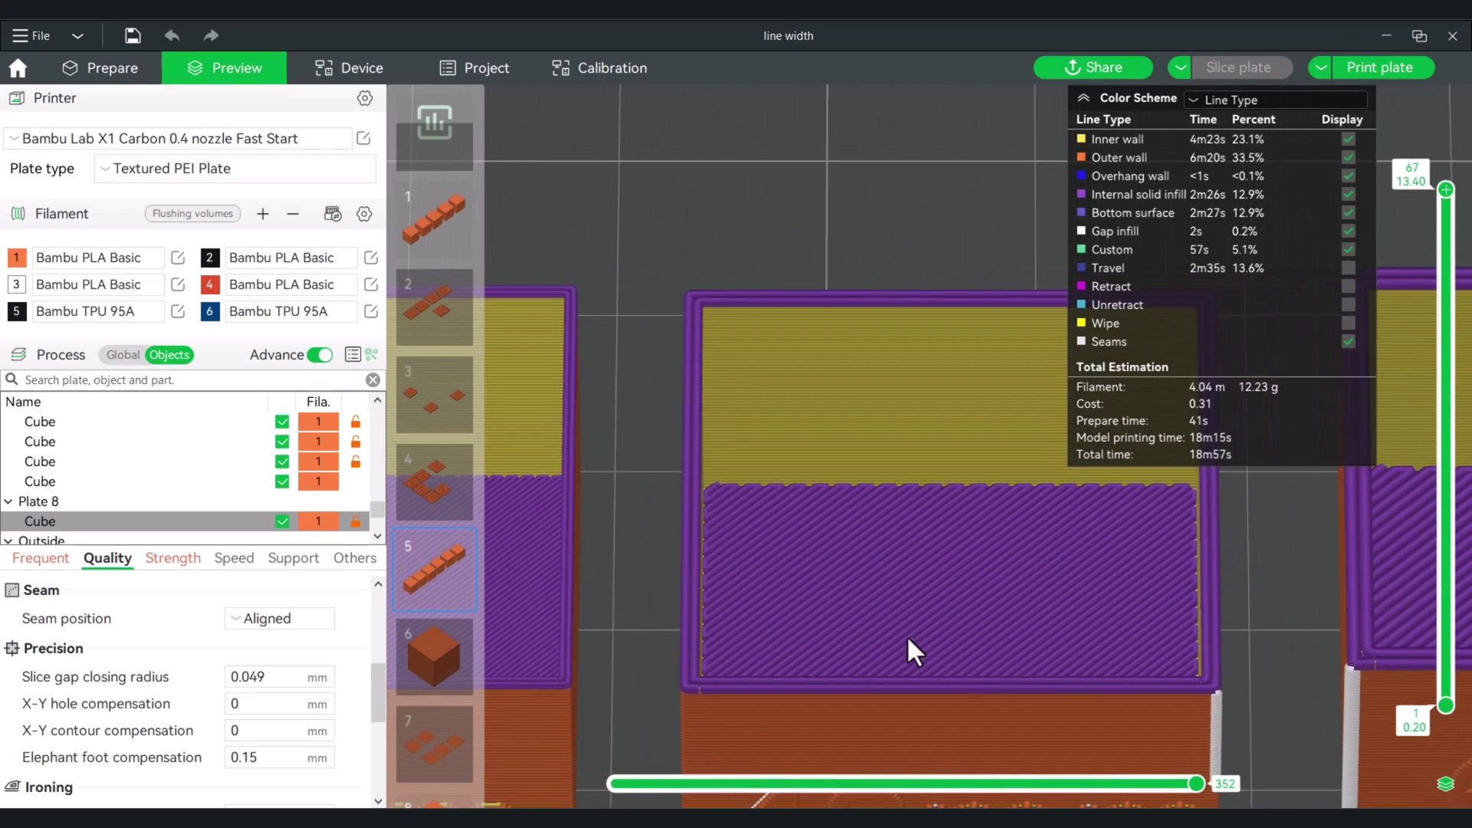
right_click_drag(907, 635, 712, 615)
left_click_drag(664, 674, 866, 648)
scroll(862, 641, "down", 3)
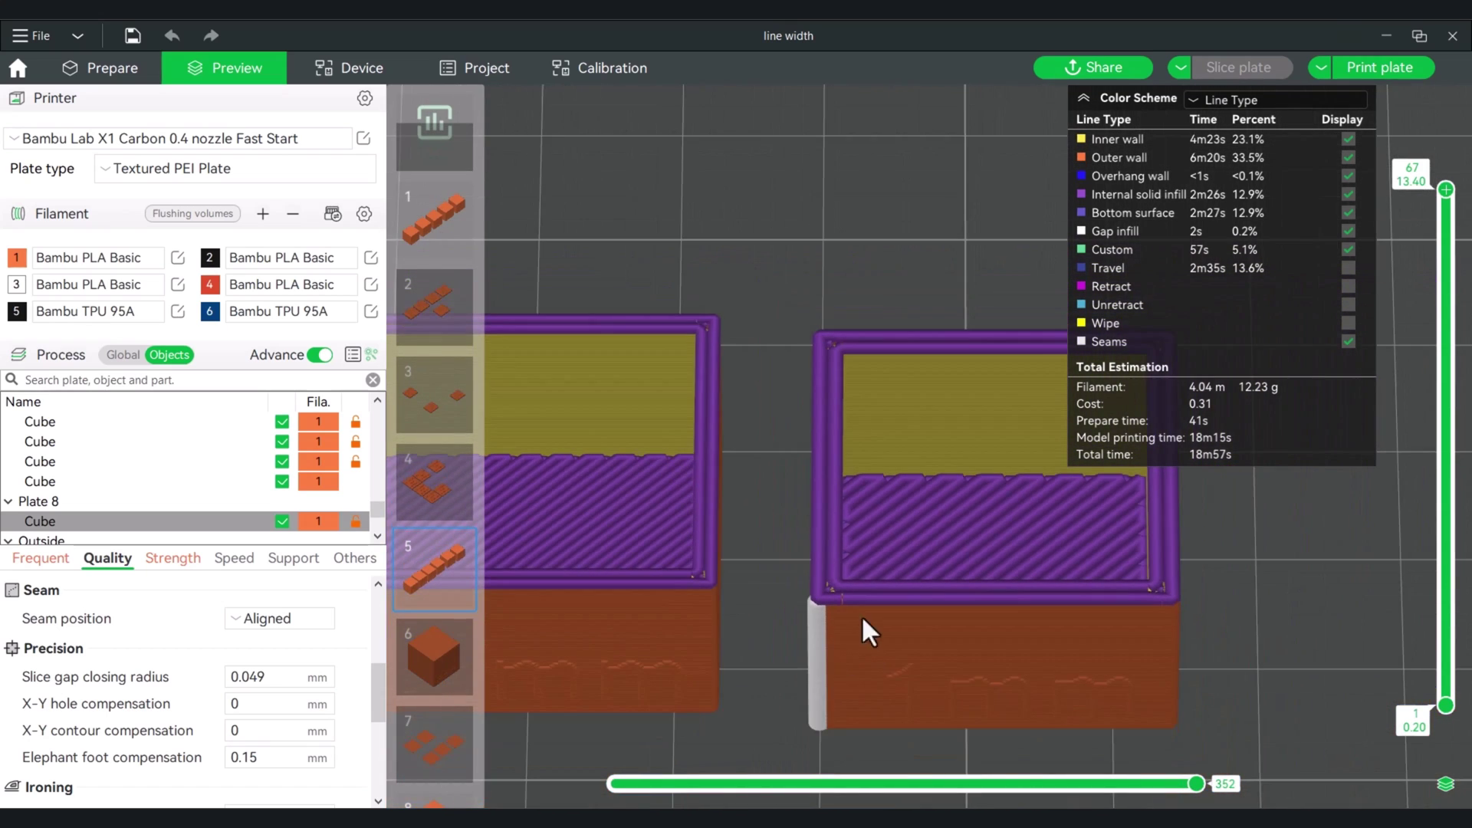
left_click_drag(781, 594, 910, 624)
scroll(917, 628, "down", 4)
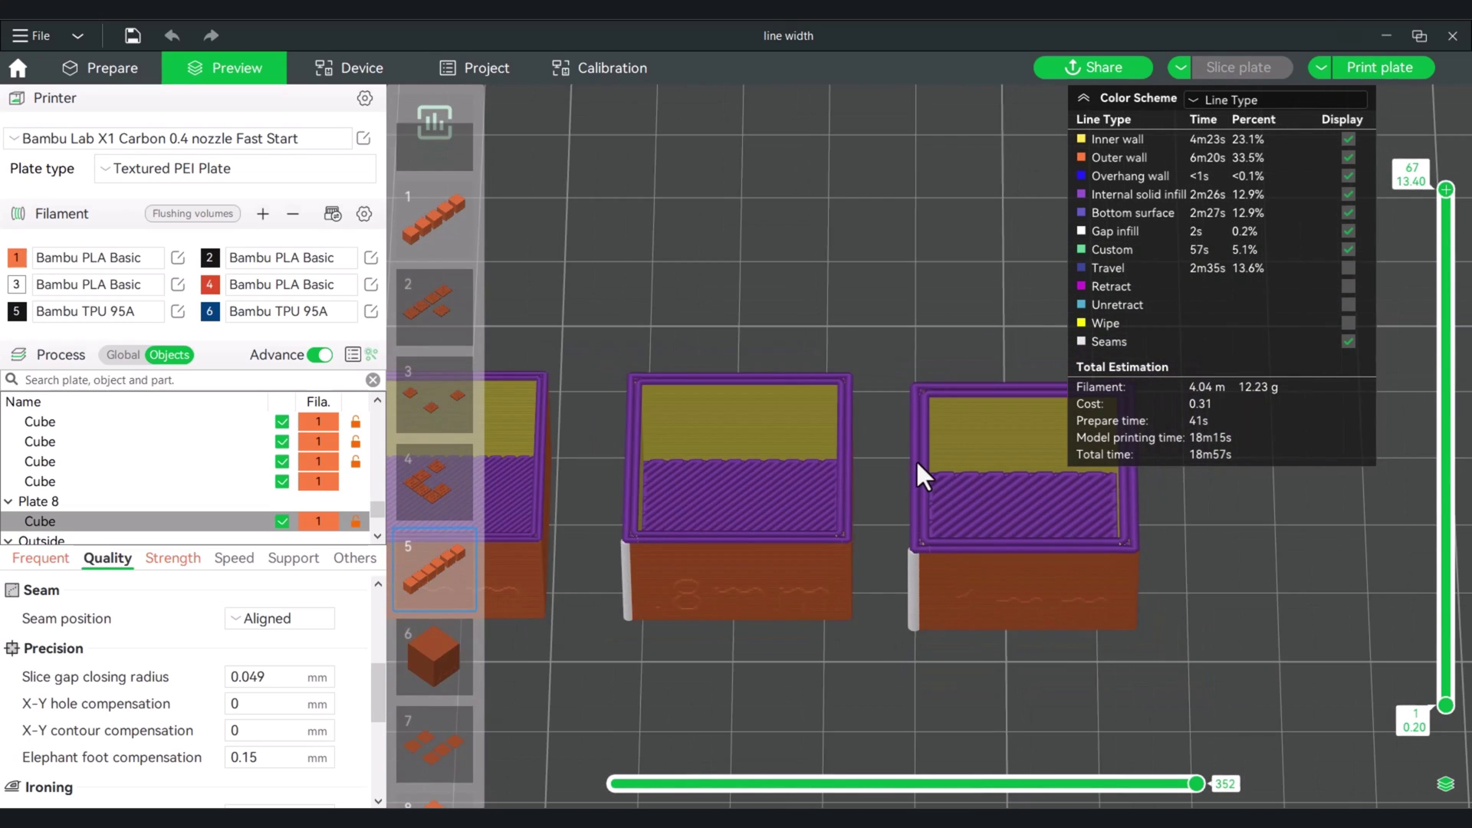
left_click_drag(919, 551, 1075, 676)
left_click_drag(763, 638, 651, 521)
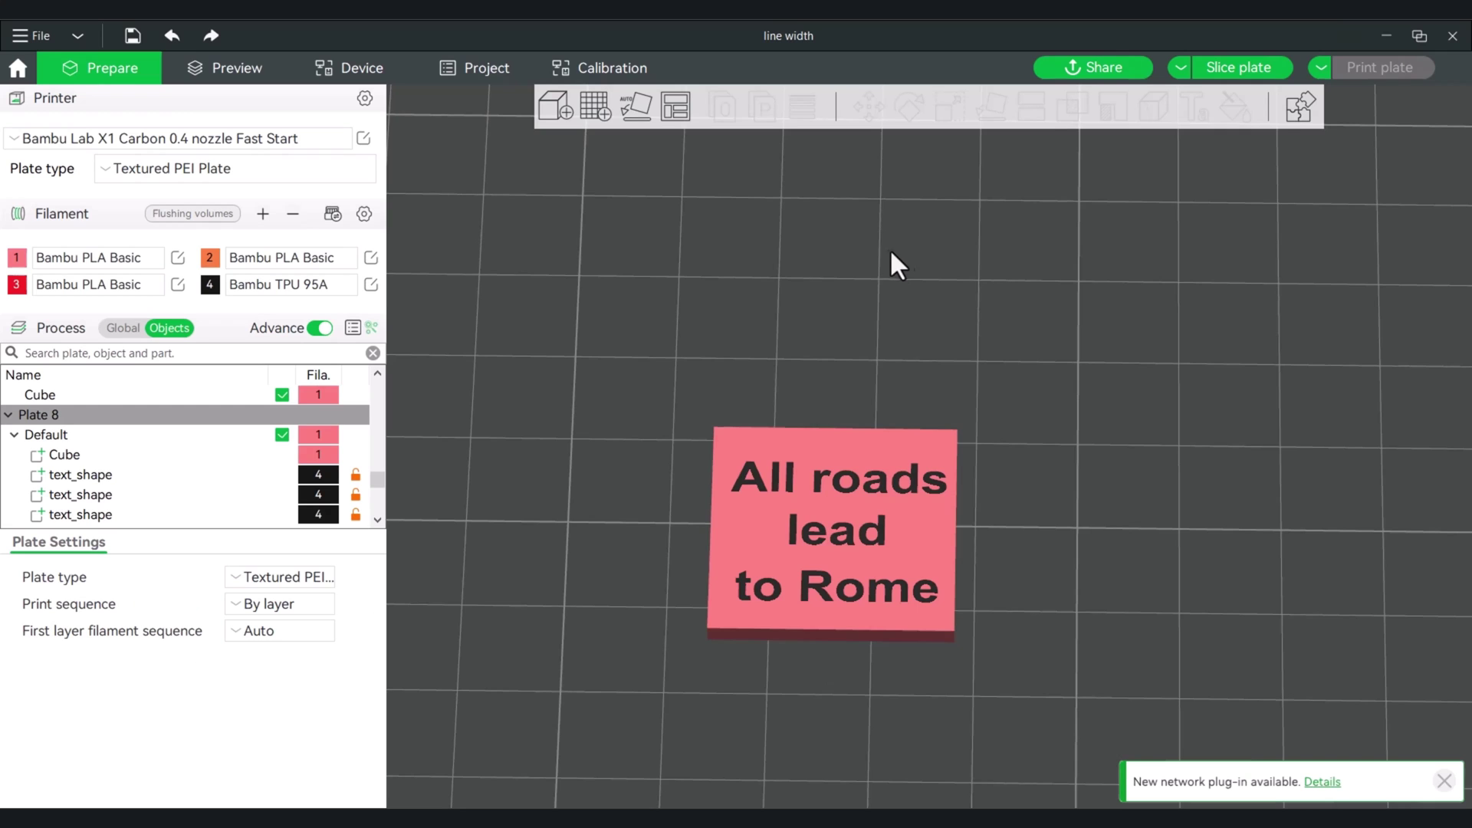
Step: Review the Quality settings of tiles .42, .6, .22, .8 and 1, then slice Plate 4
left_click_drag(1003, 348, 1009, 347)
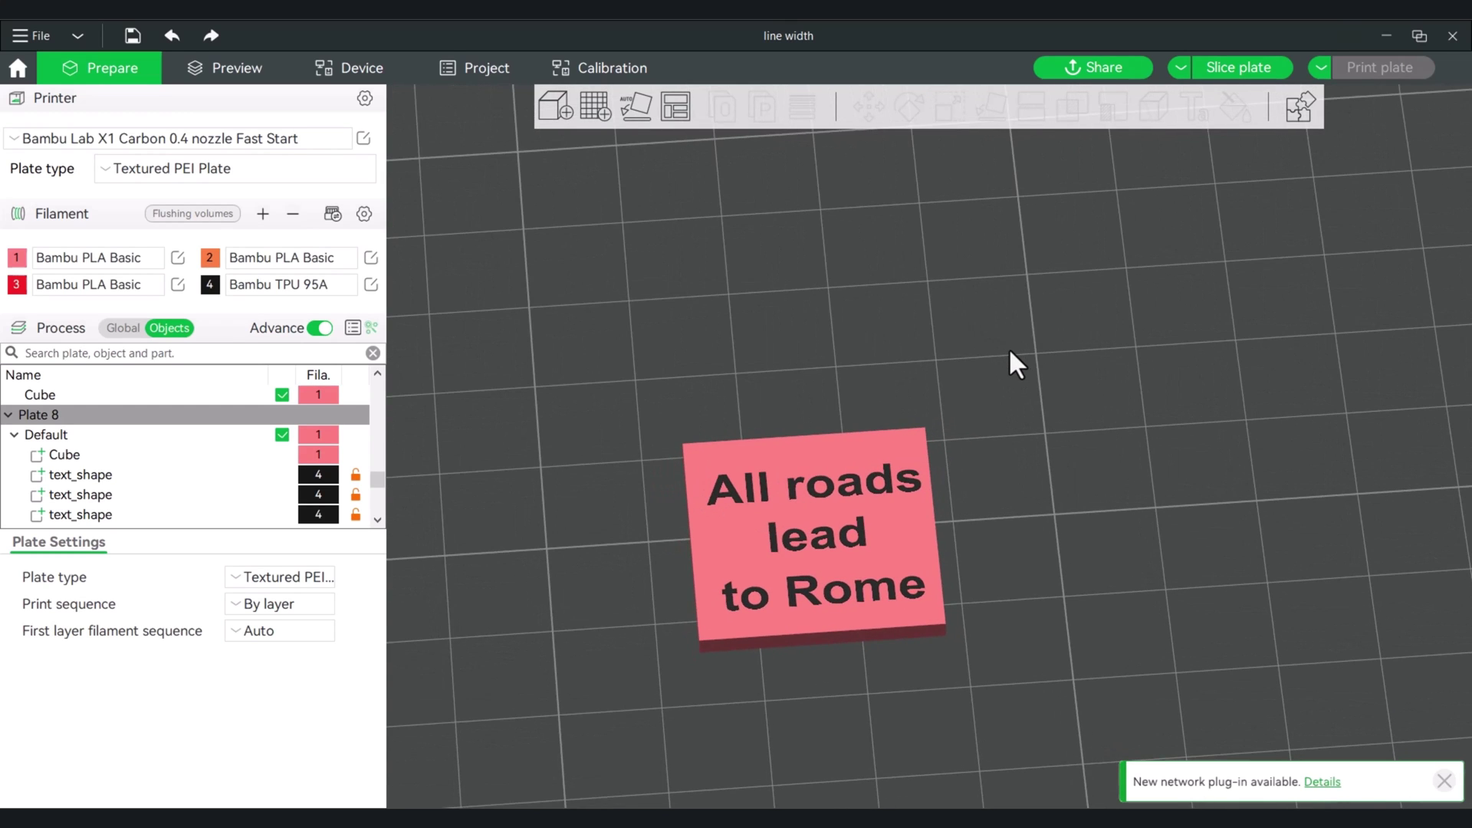
left_click_drag(978, 445, 997, 480)
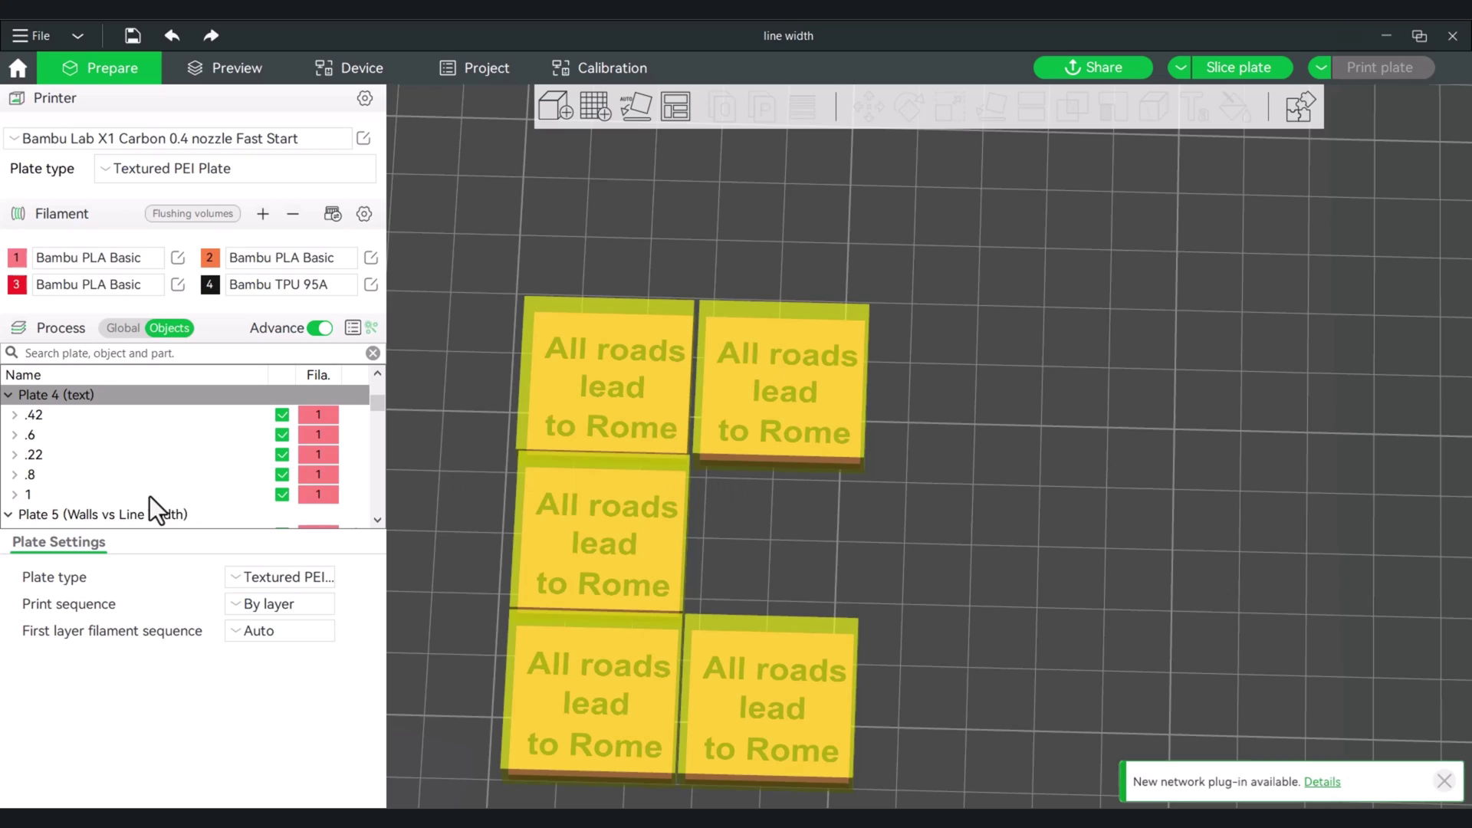
left_click(40, 414)
left_click(36, 436)
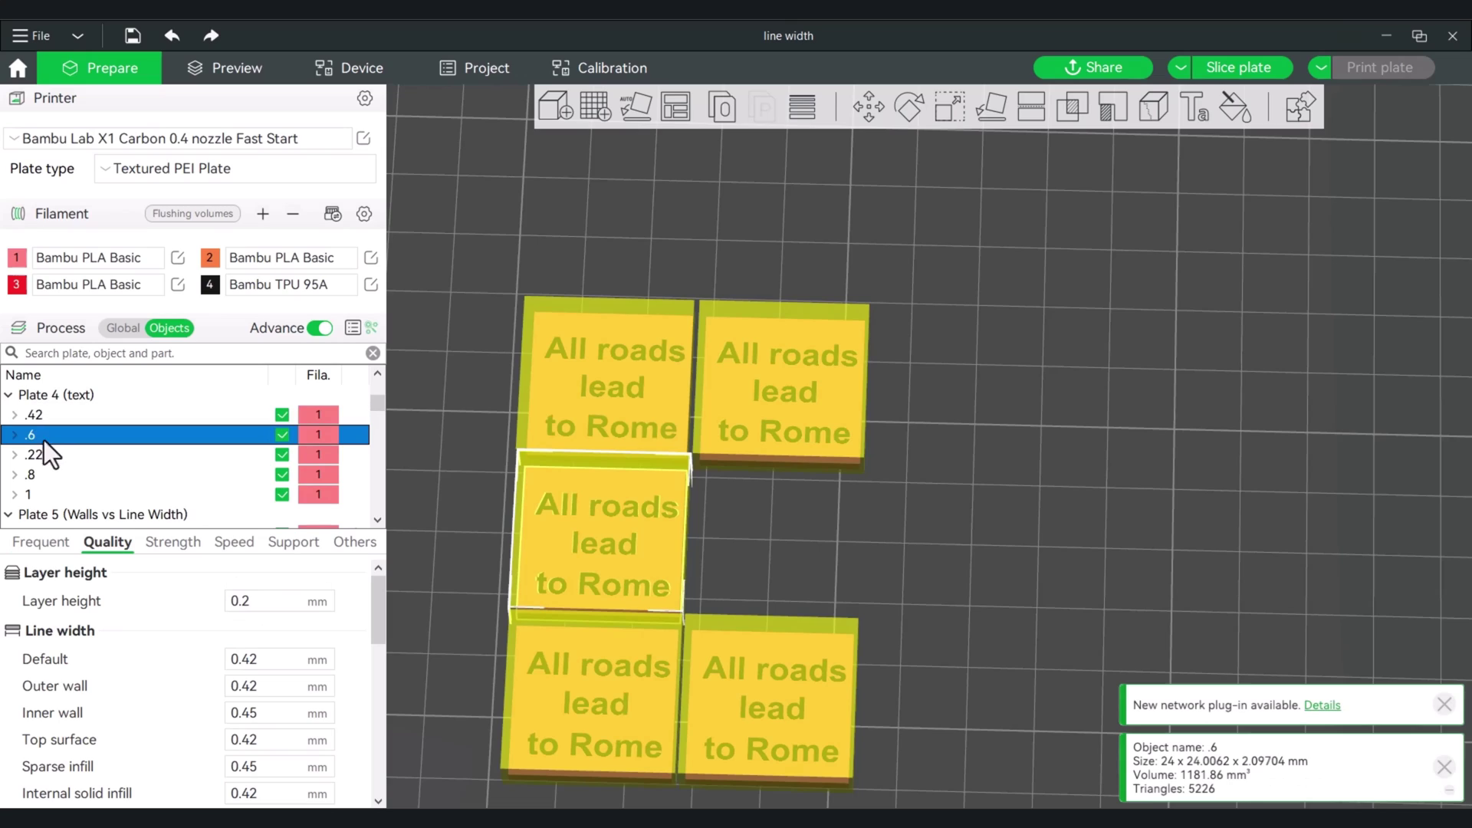
left_click(43, 457)
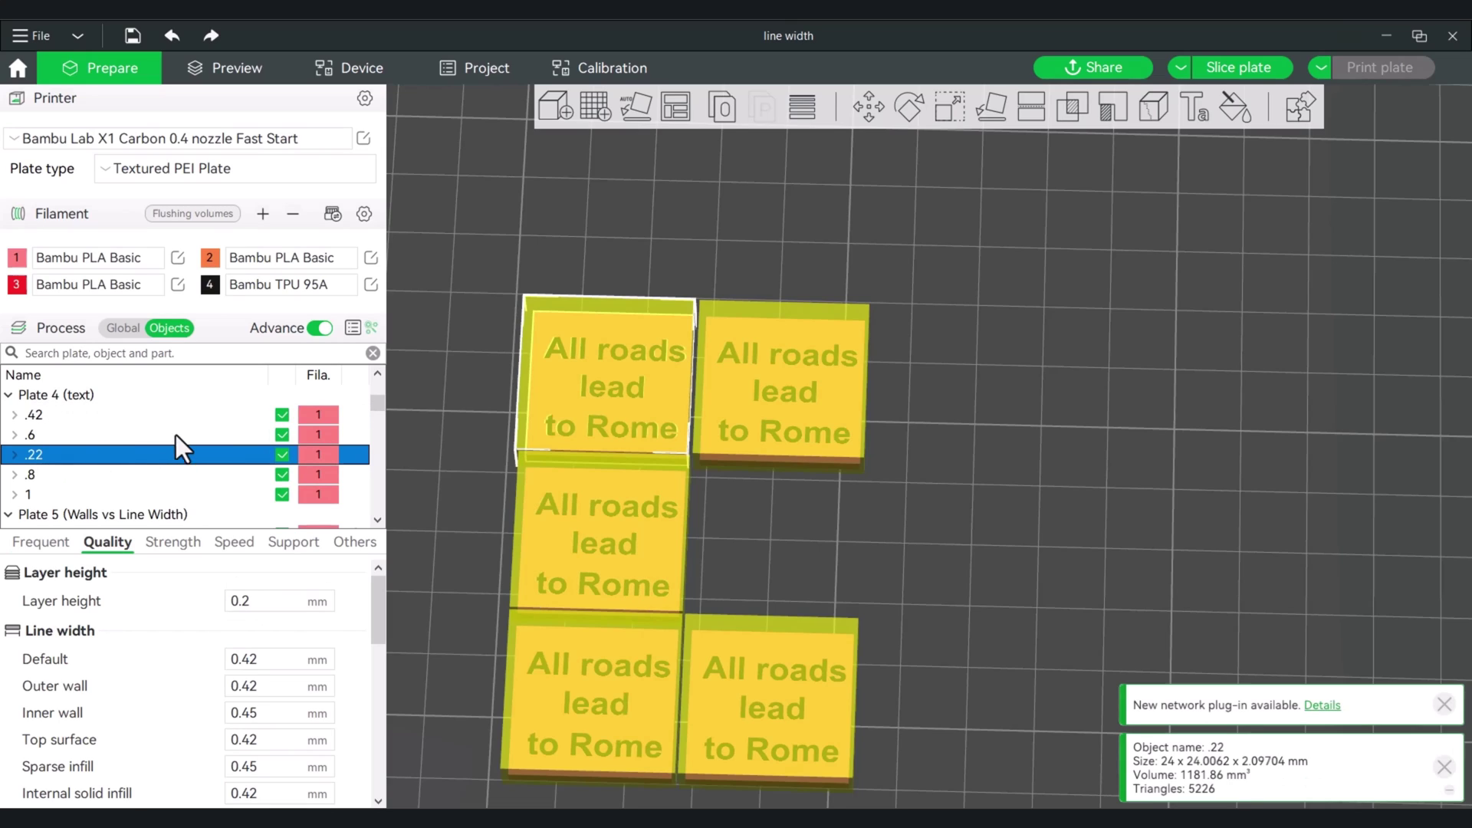
left_click(35, 475)
left_click(37, 496)
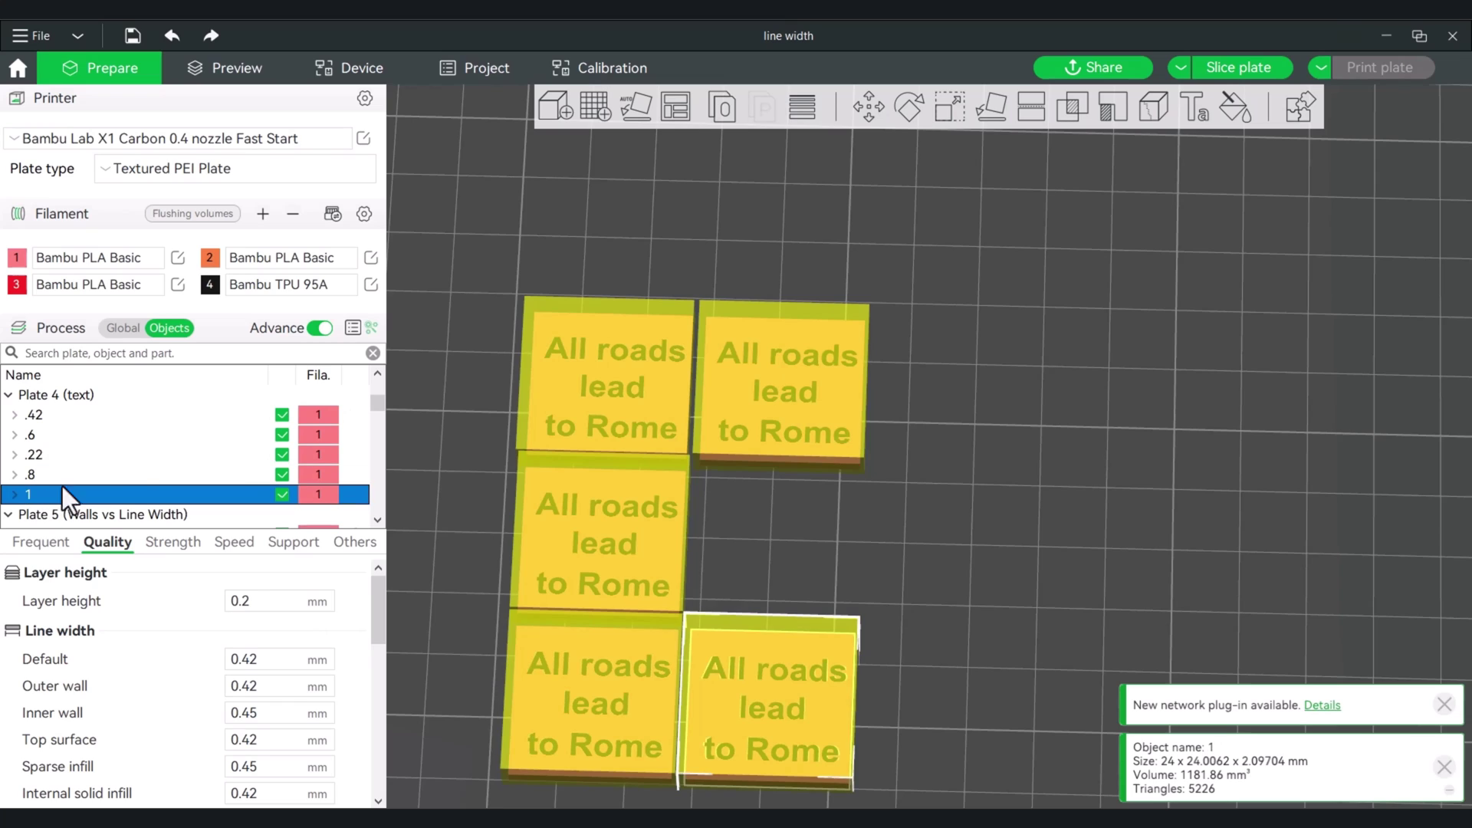
left_click(1238, 67)
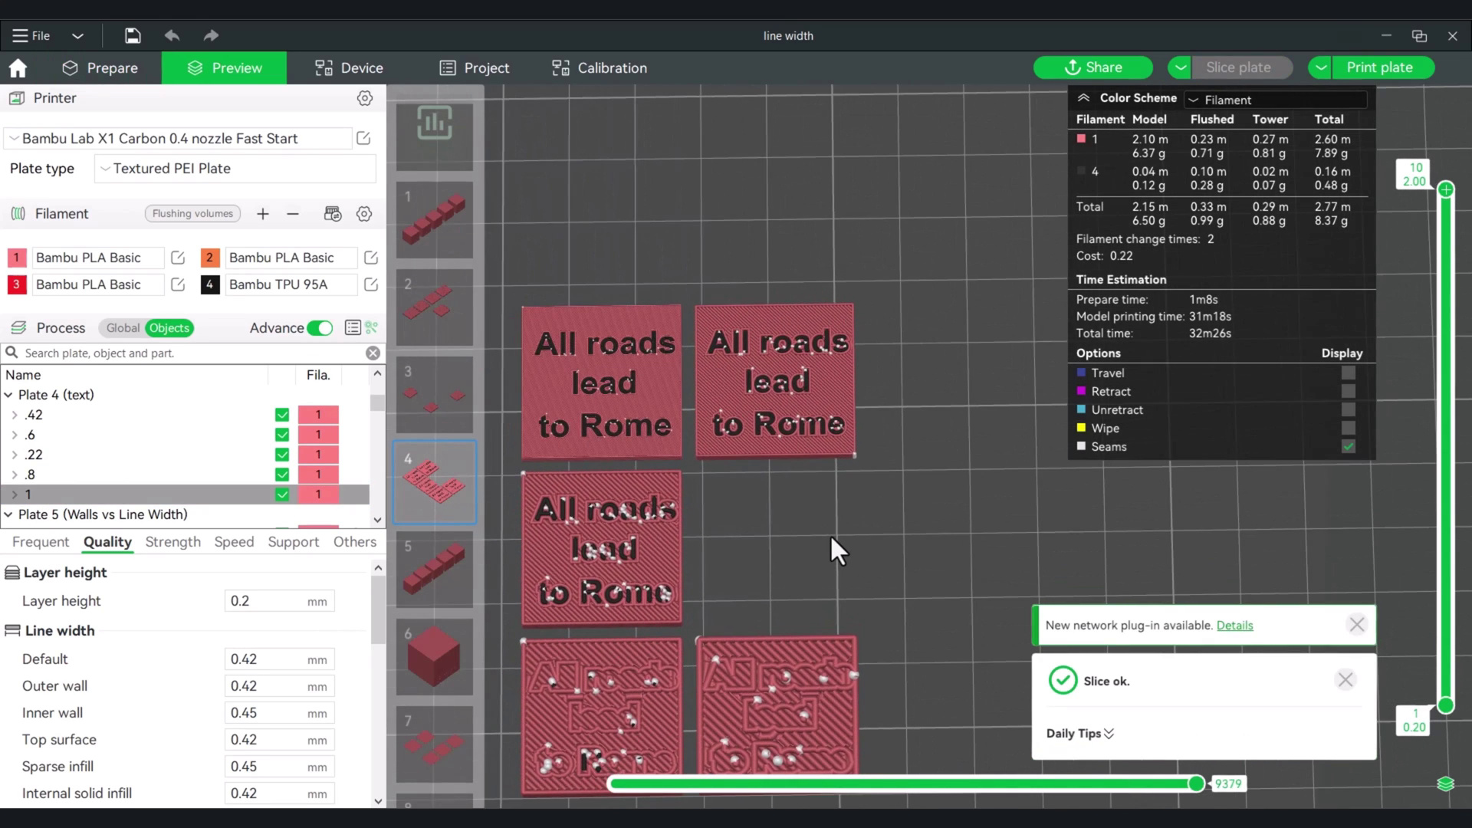
scroll(830, 534, "up", 5)
middle_click_drag(753, 572, 987, 542)
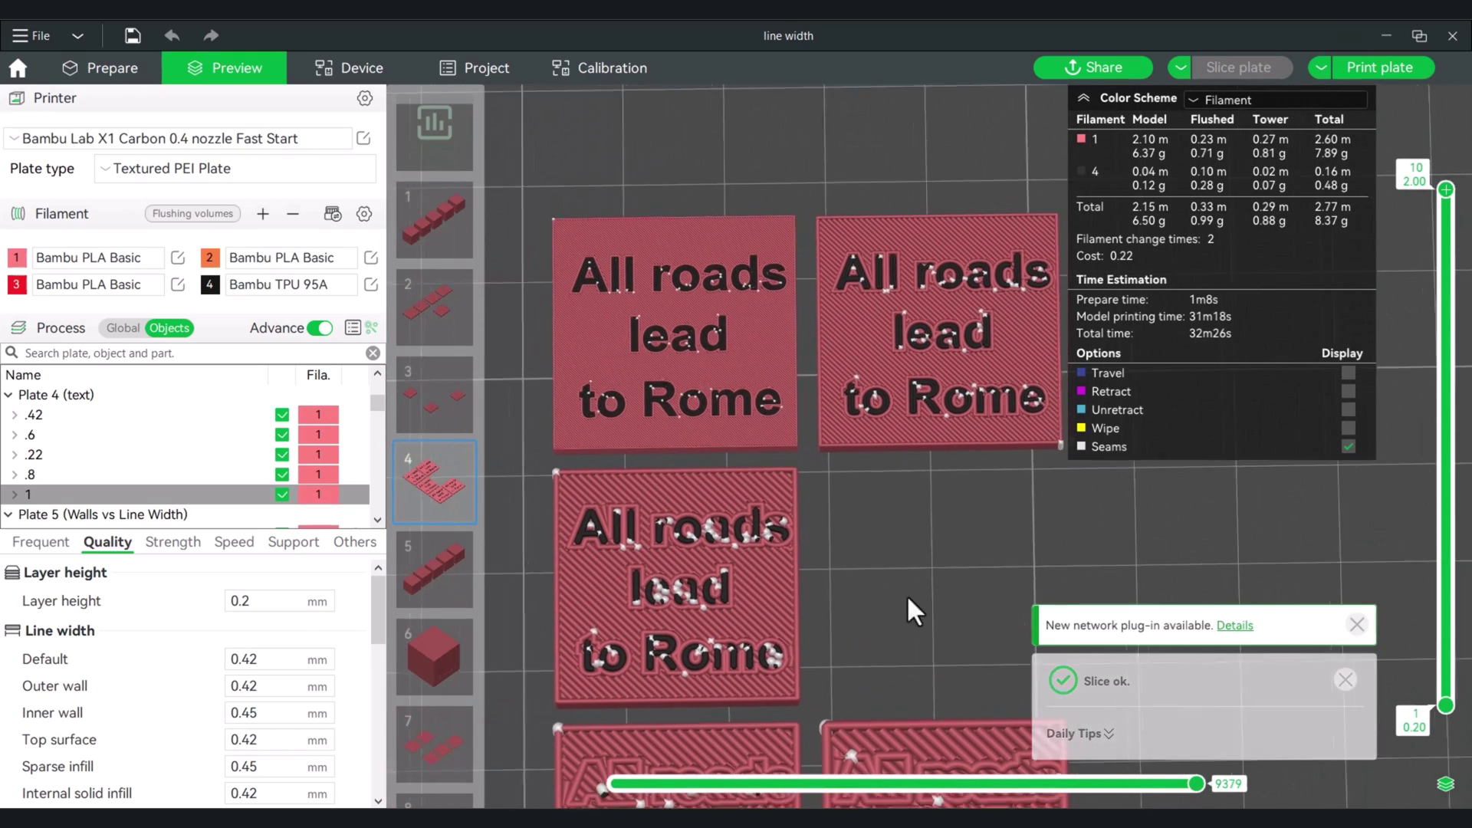
middle_click_drag(906, 595, 821, 598)
left_click_drag(841, 550, 765, 433)
key("1")
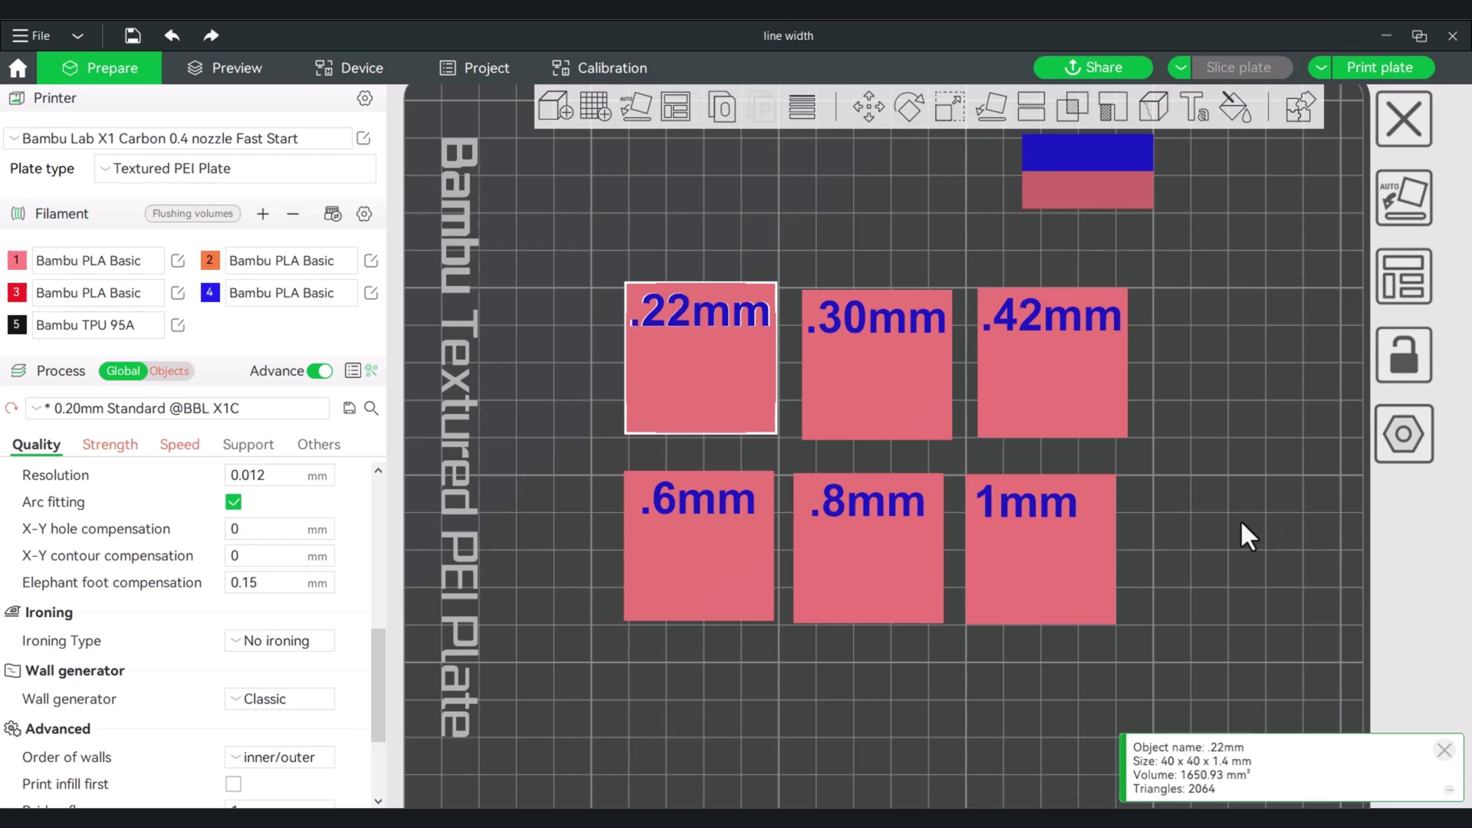
Step: Show the sliced tiles in Preview, zoomed in with the .8mm tile near the centre
left_click(228, 67)
scroll(720, 230, "up", 4)
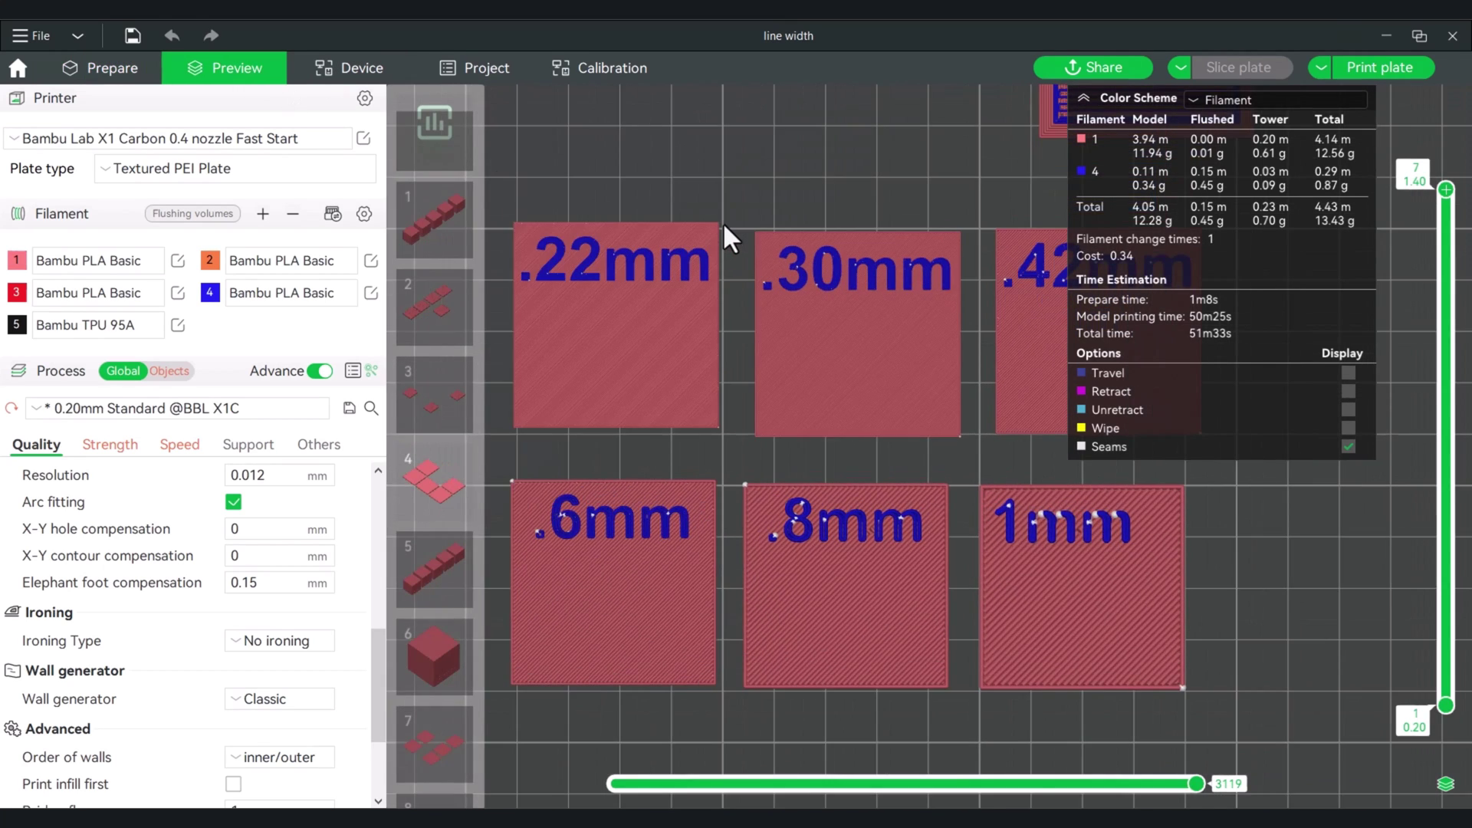
middle_click_drag(623, 302, 575, 283)
scroll(716, 380, "up", 2)
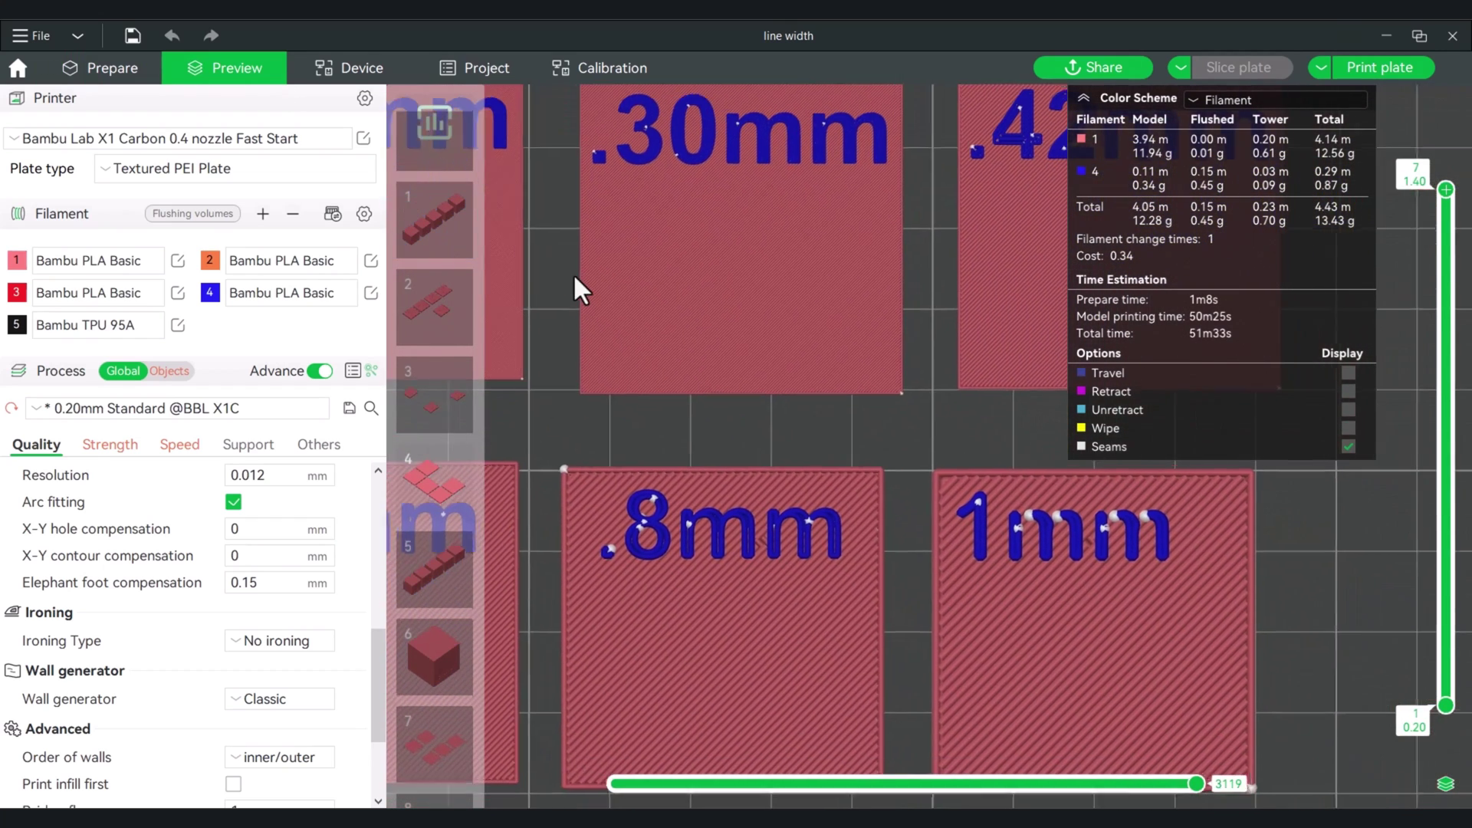
middle_click_drag(928, 293, 847, 345)
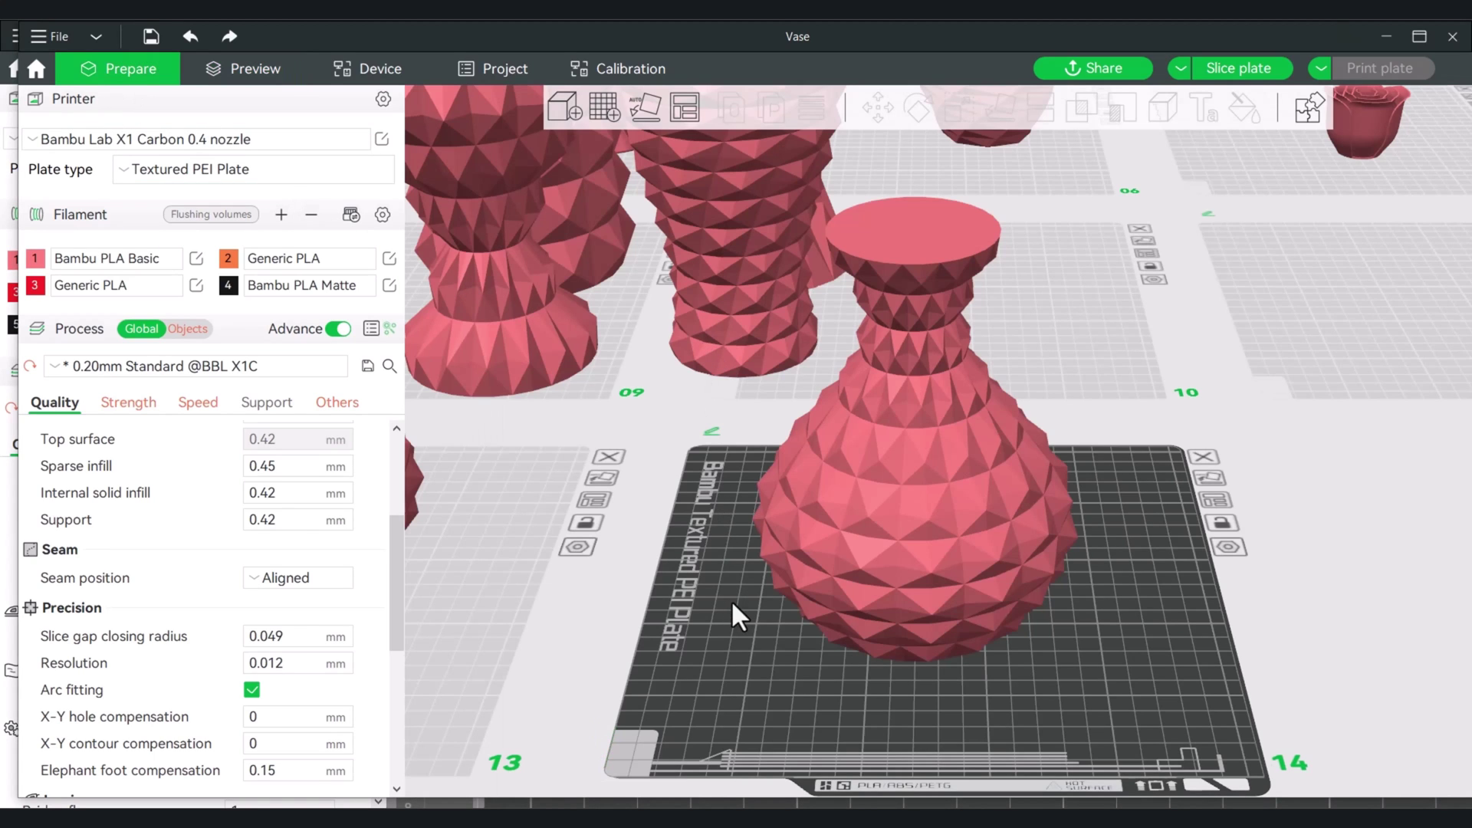
Step: Zoom in and orbit the view around the vase on its plate
scroll(759, 612, "up", 3)
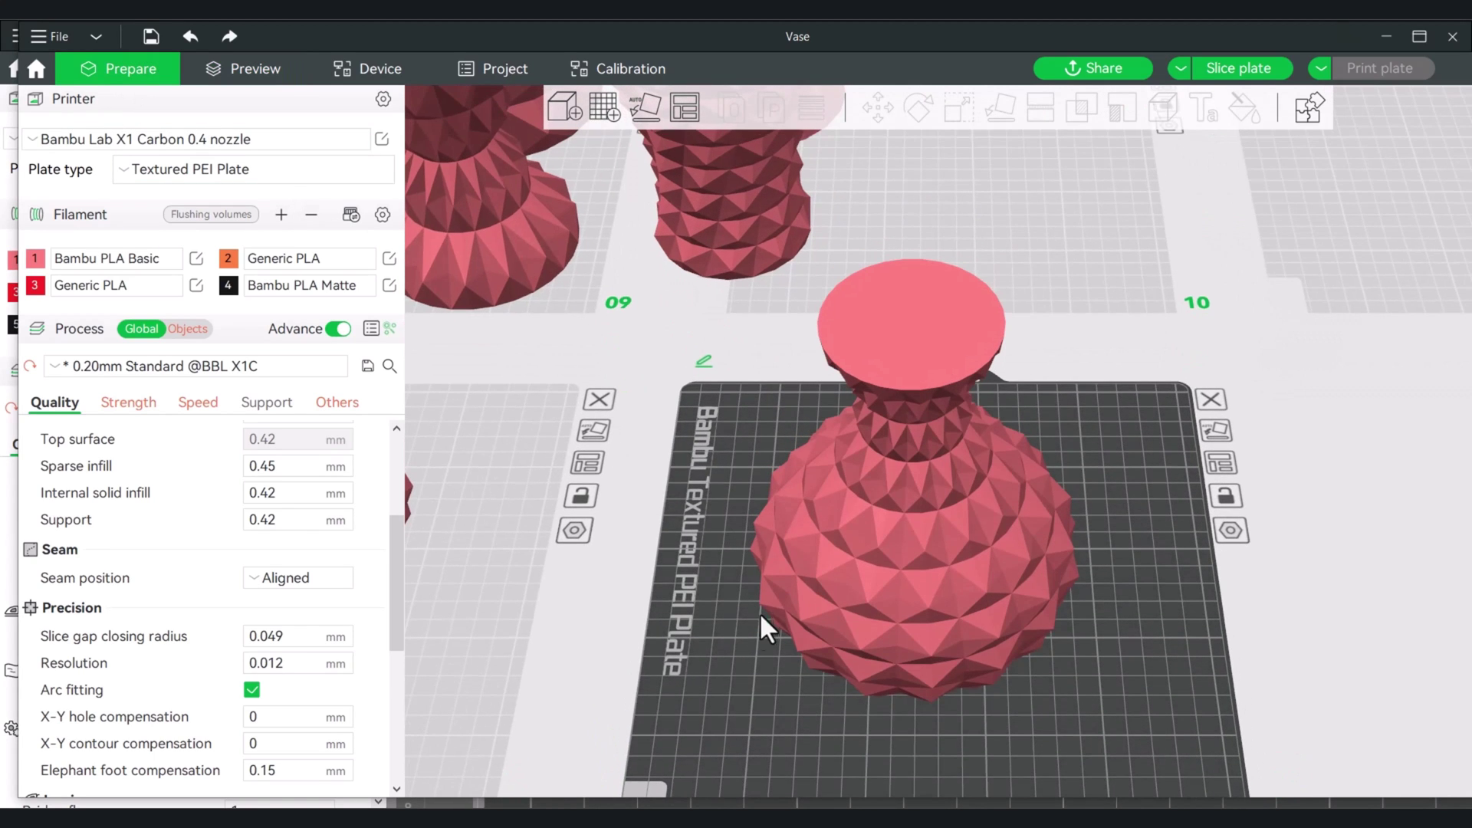
left_click_drag(726, 673, 715, 662)
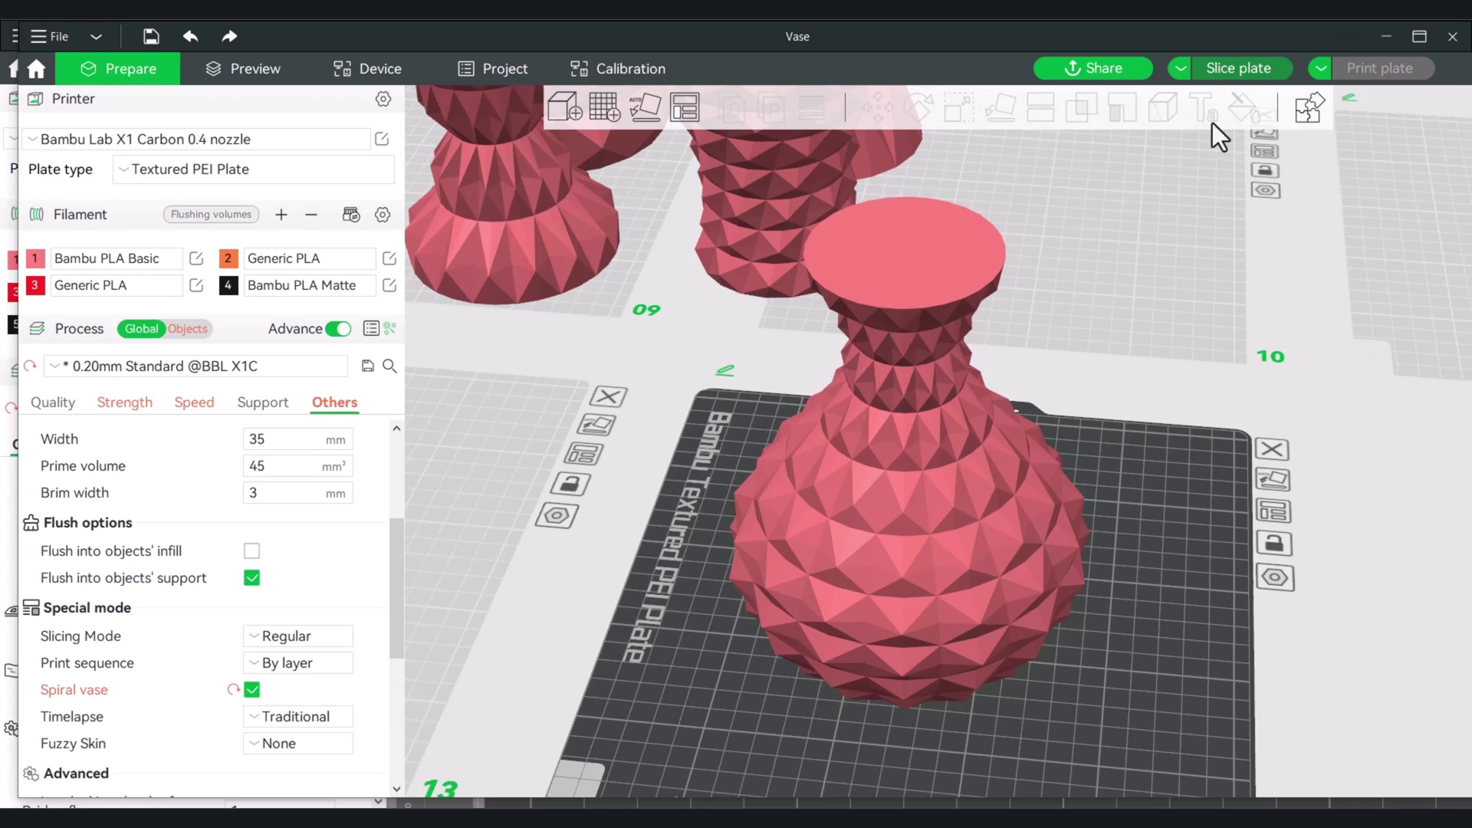
Step: Slice the vase plate and scrub the layers from the first layer back to the full vase
key("ctrl+r")
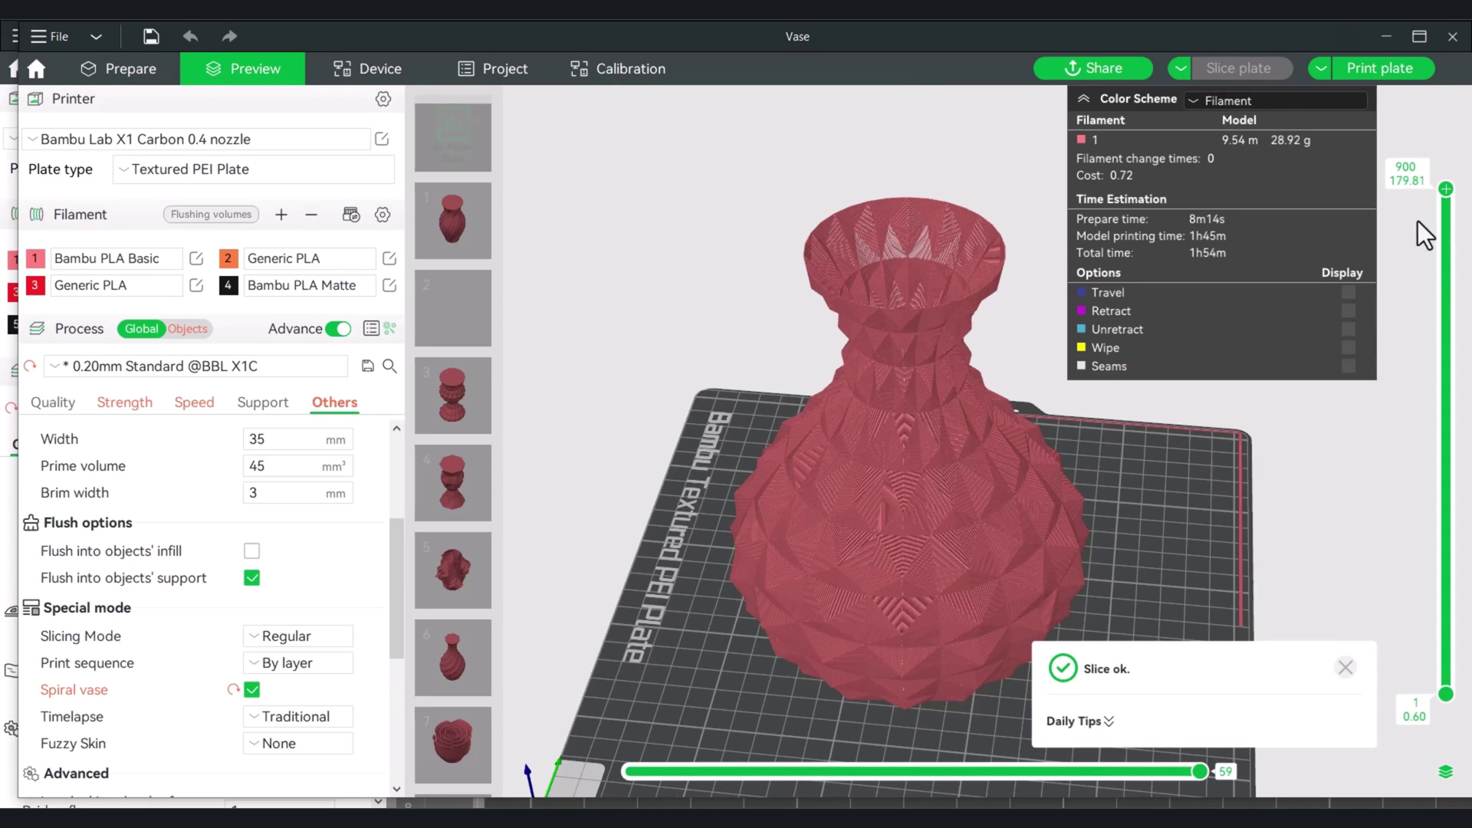
mouse_move(1446, 189)
left_mouse_down()
mouse_move(1425, 716)
mouse_move(1429, 669)
left_mouse_up()
left_click_drag(1193, 771, 1204, 692)
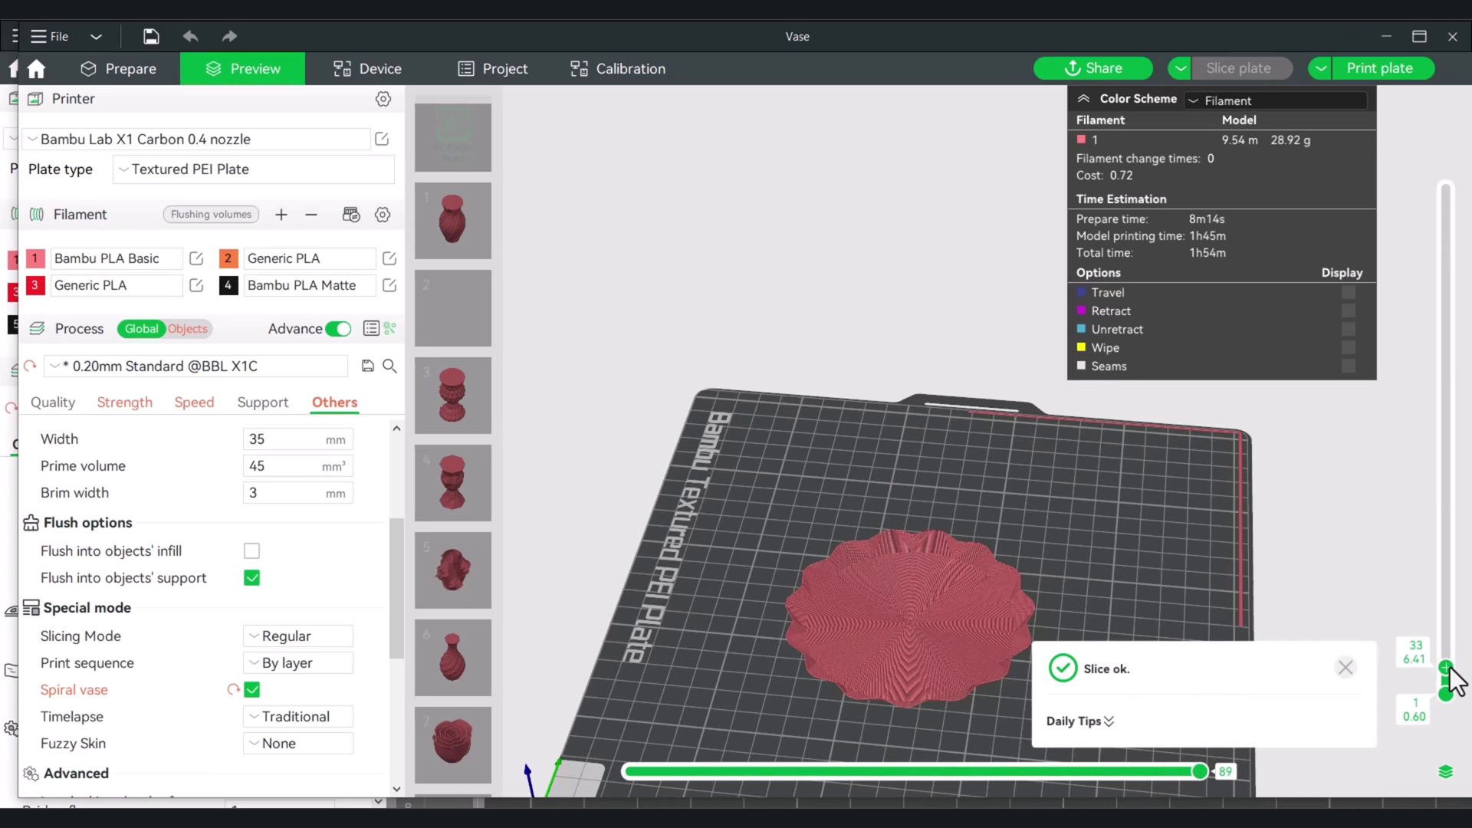
left_click_drag(1447, 669, 1447, 188)
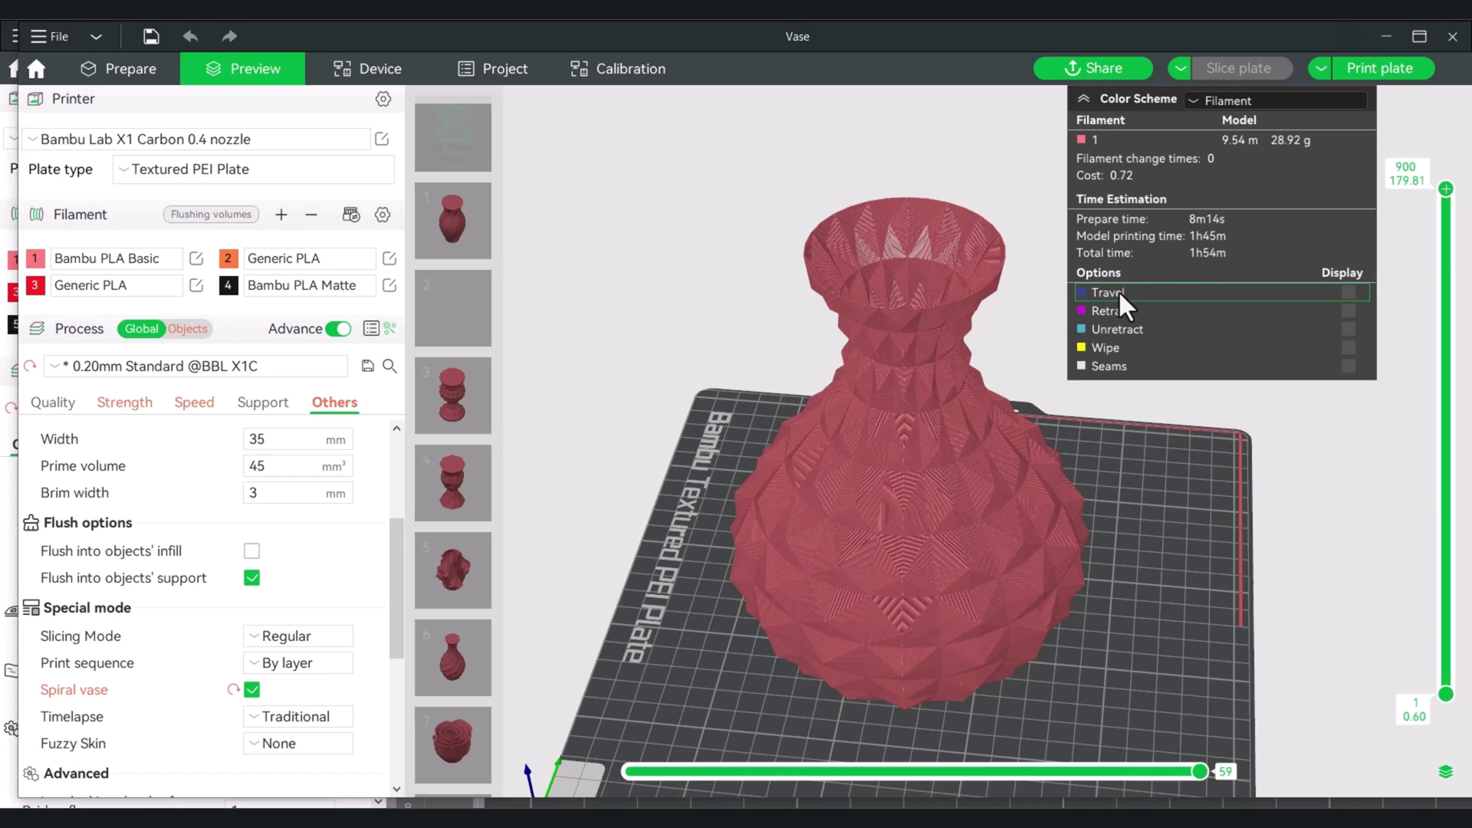
Step: Orbit the sliced vase and review the Quality tab's line-width values
left_click_drag(1127, 470, 1145, 508)
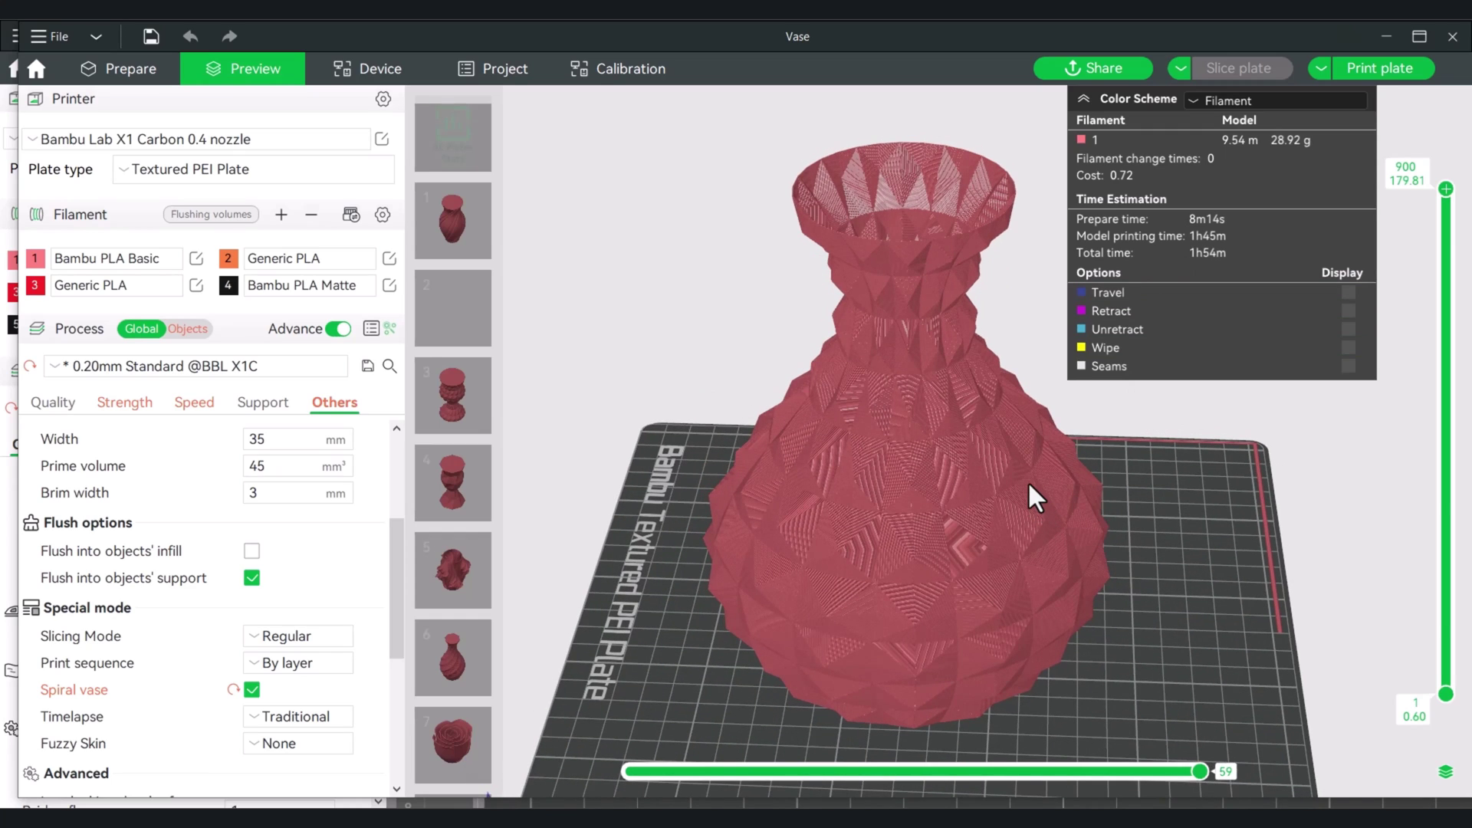
left_click_drag(928, 472, 875, 506)
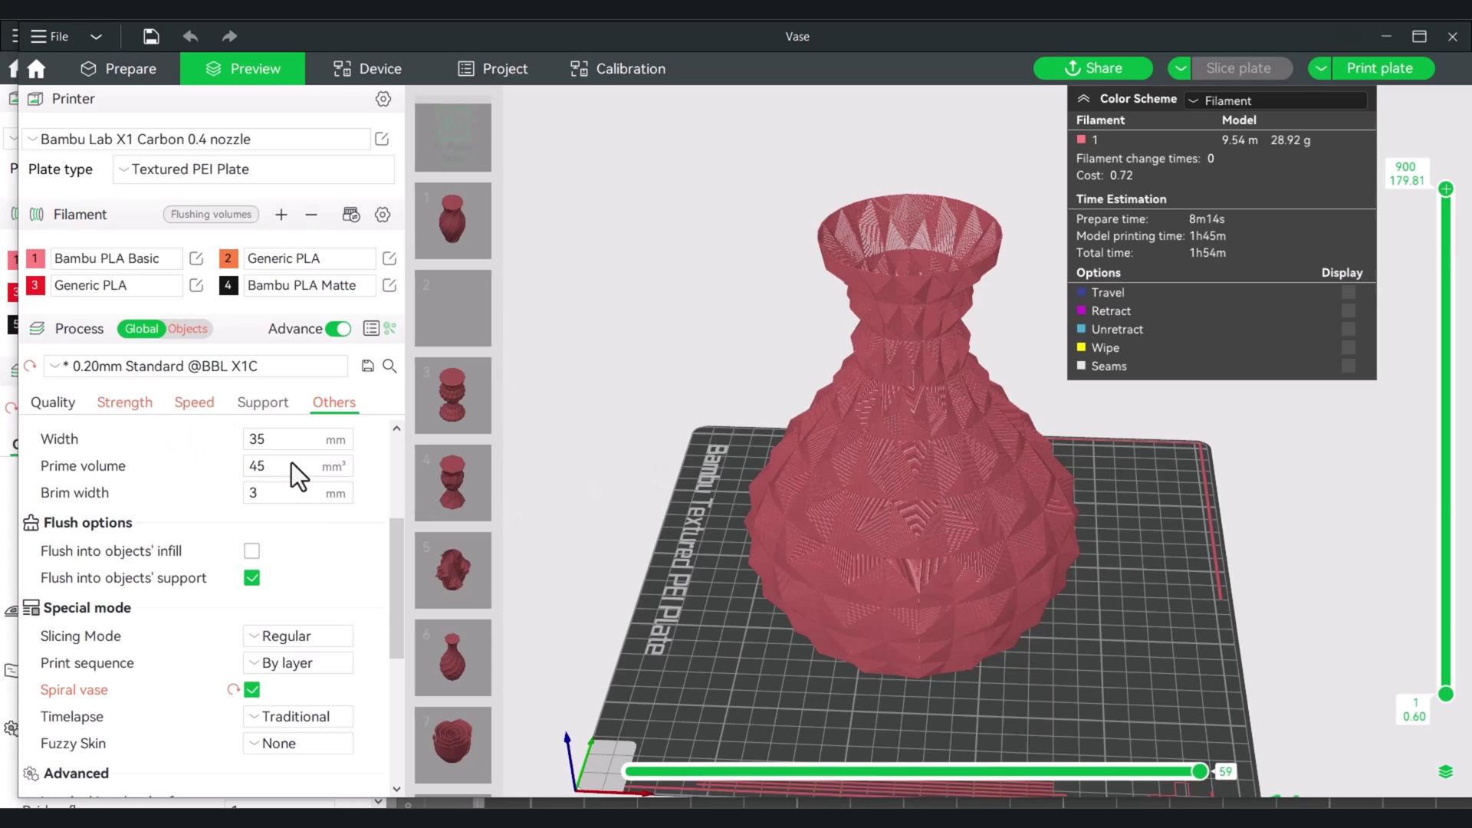
left_click(53, 402)
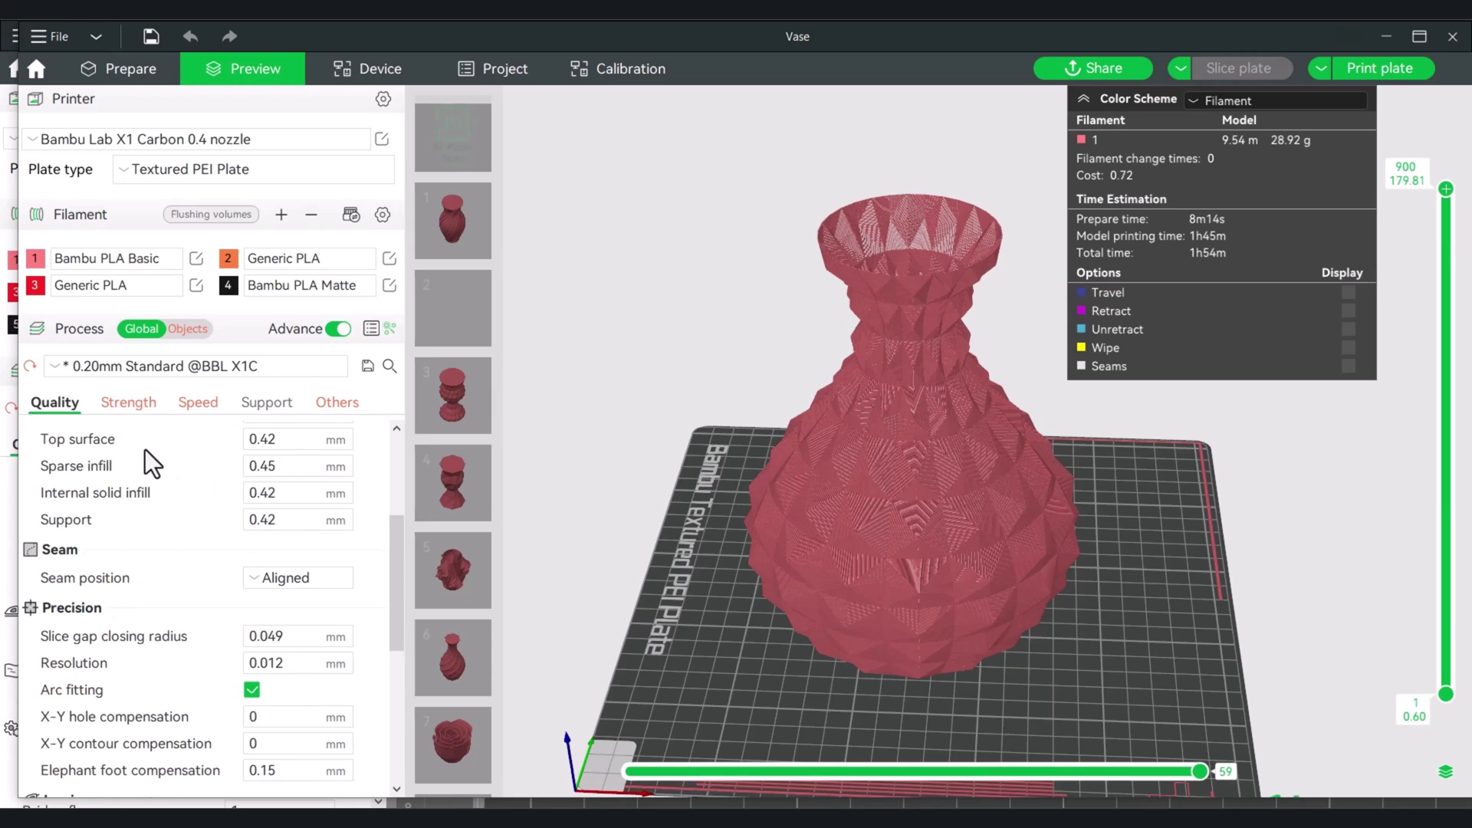
scroll(388, 566, "up", 3)
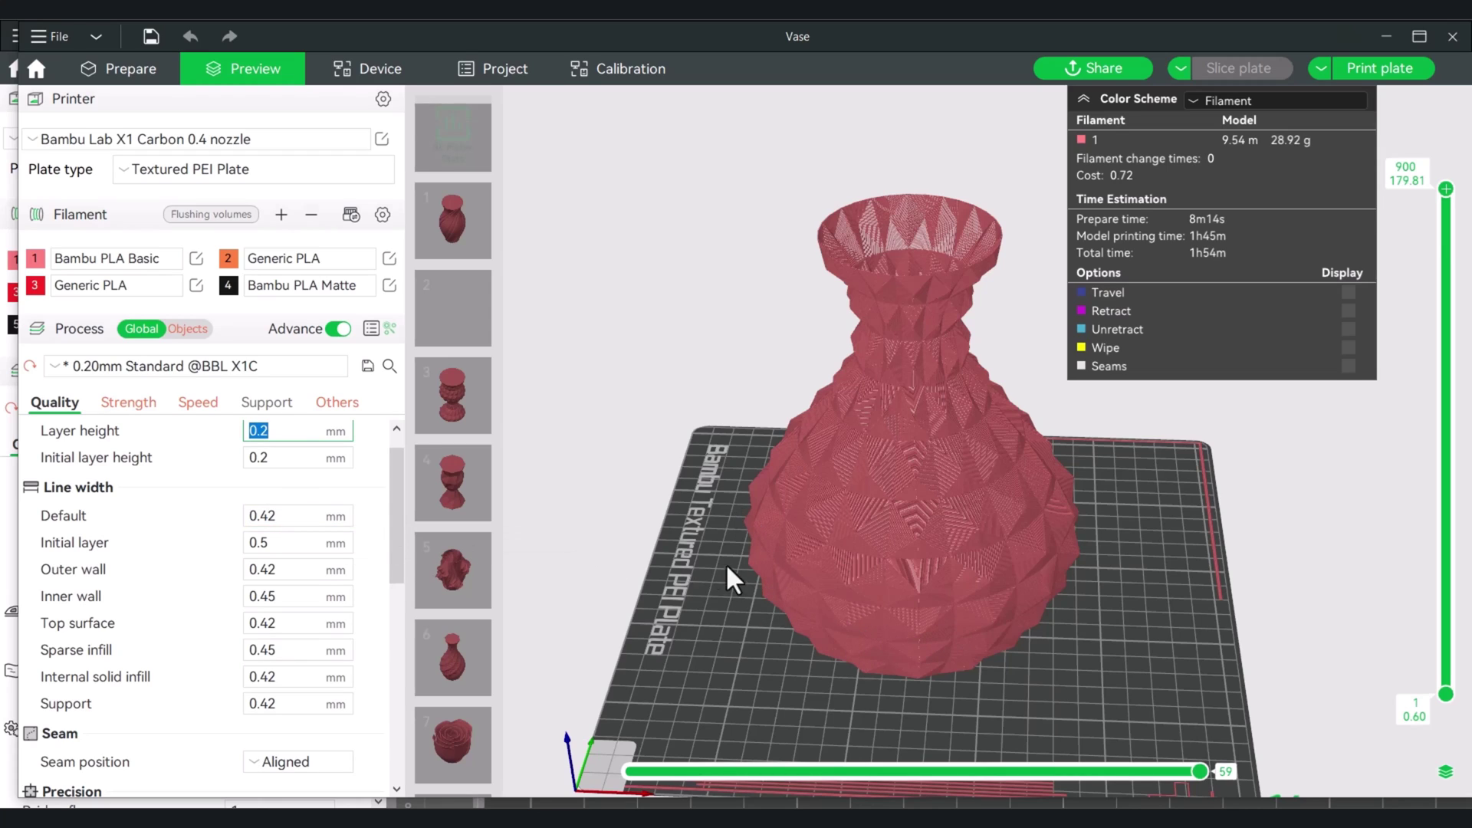
left_click_drag(730, 579, 694, 569)
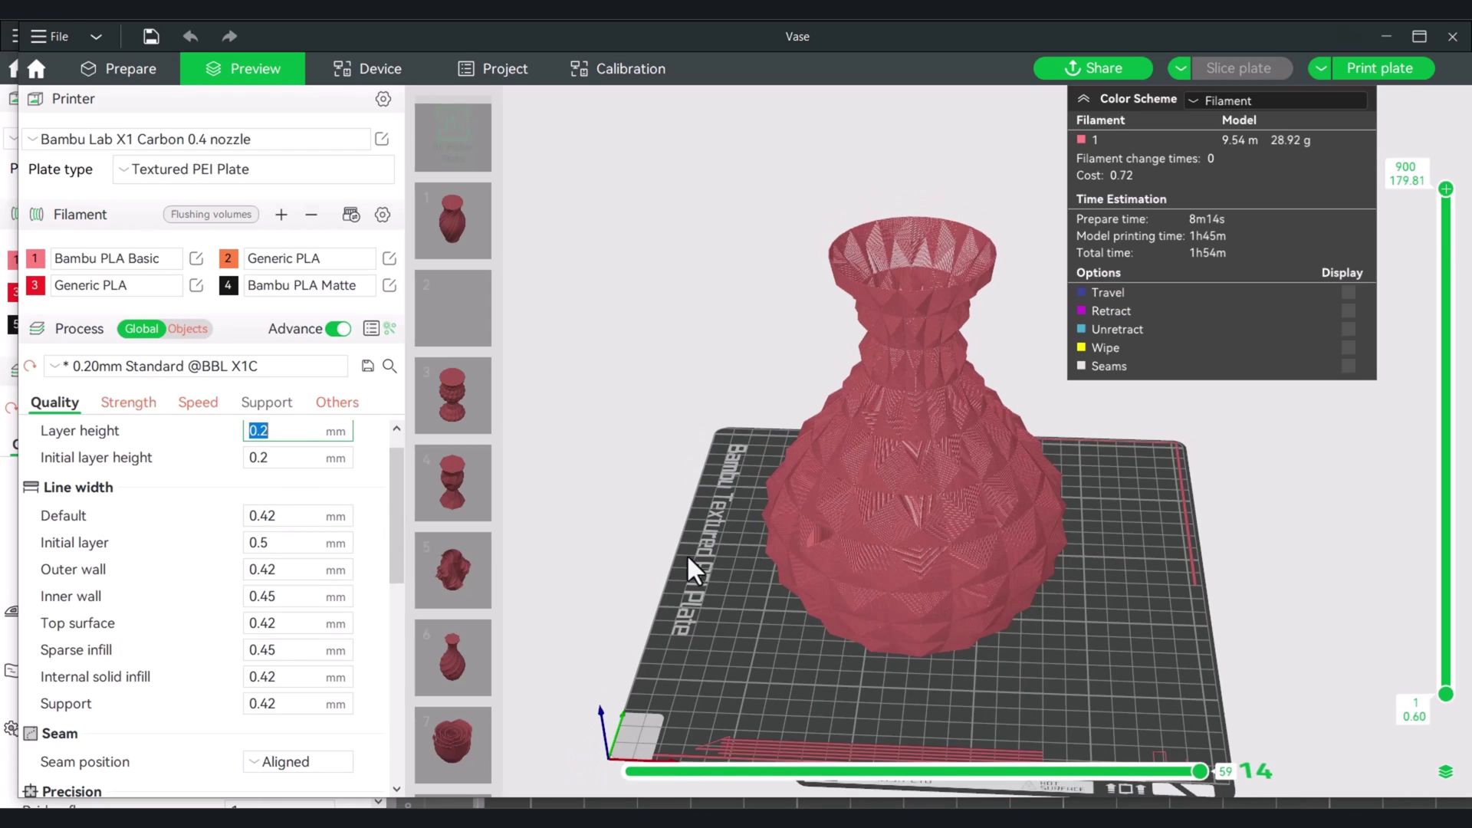
Step: Switch to the vase on plate 13, view it from above and step through its top layers
left_click(621, 519)
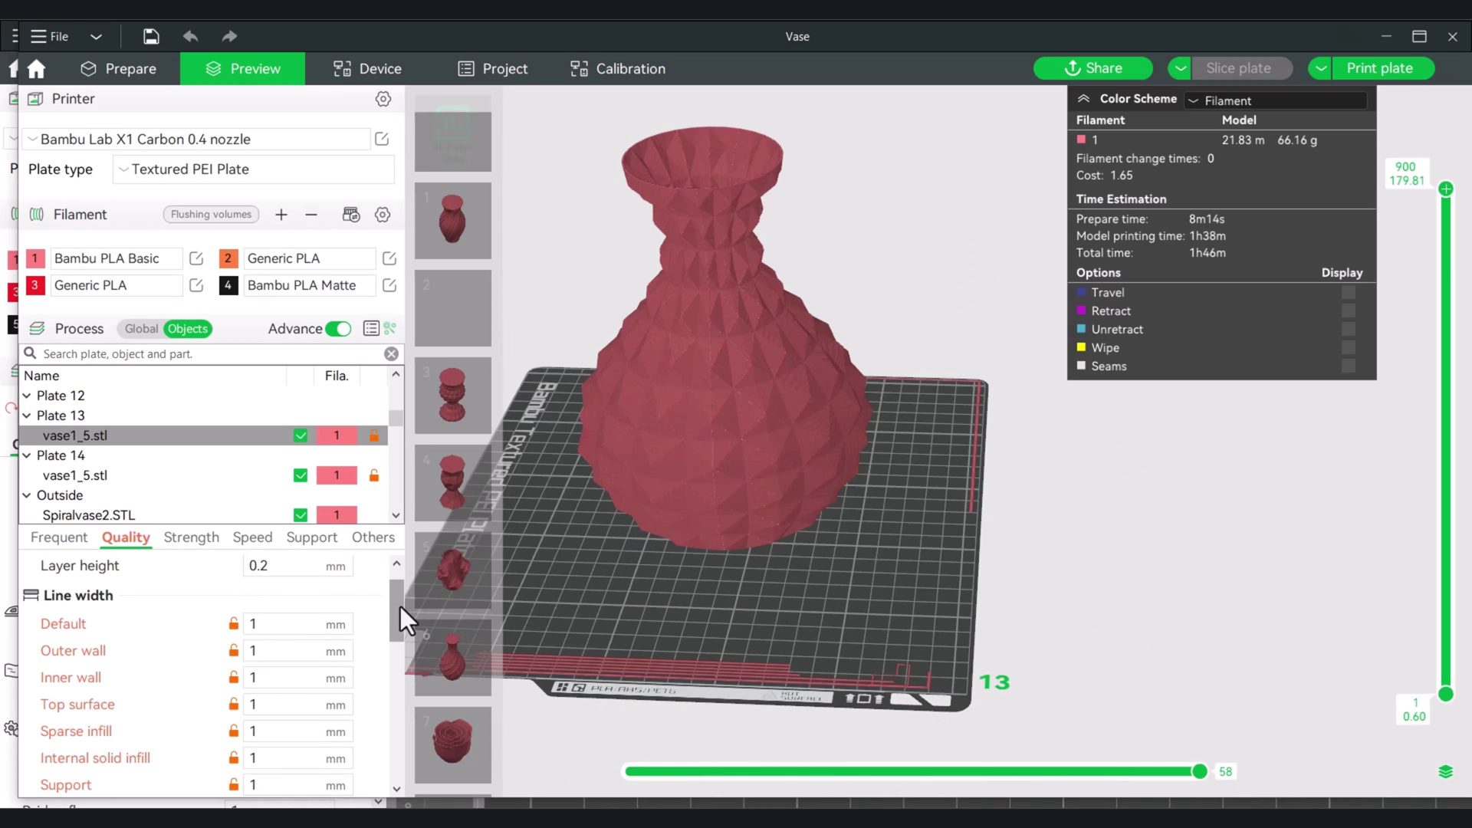
scroll(394, 618, "down", 2)
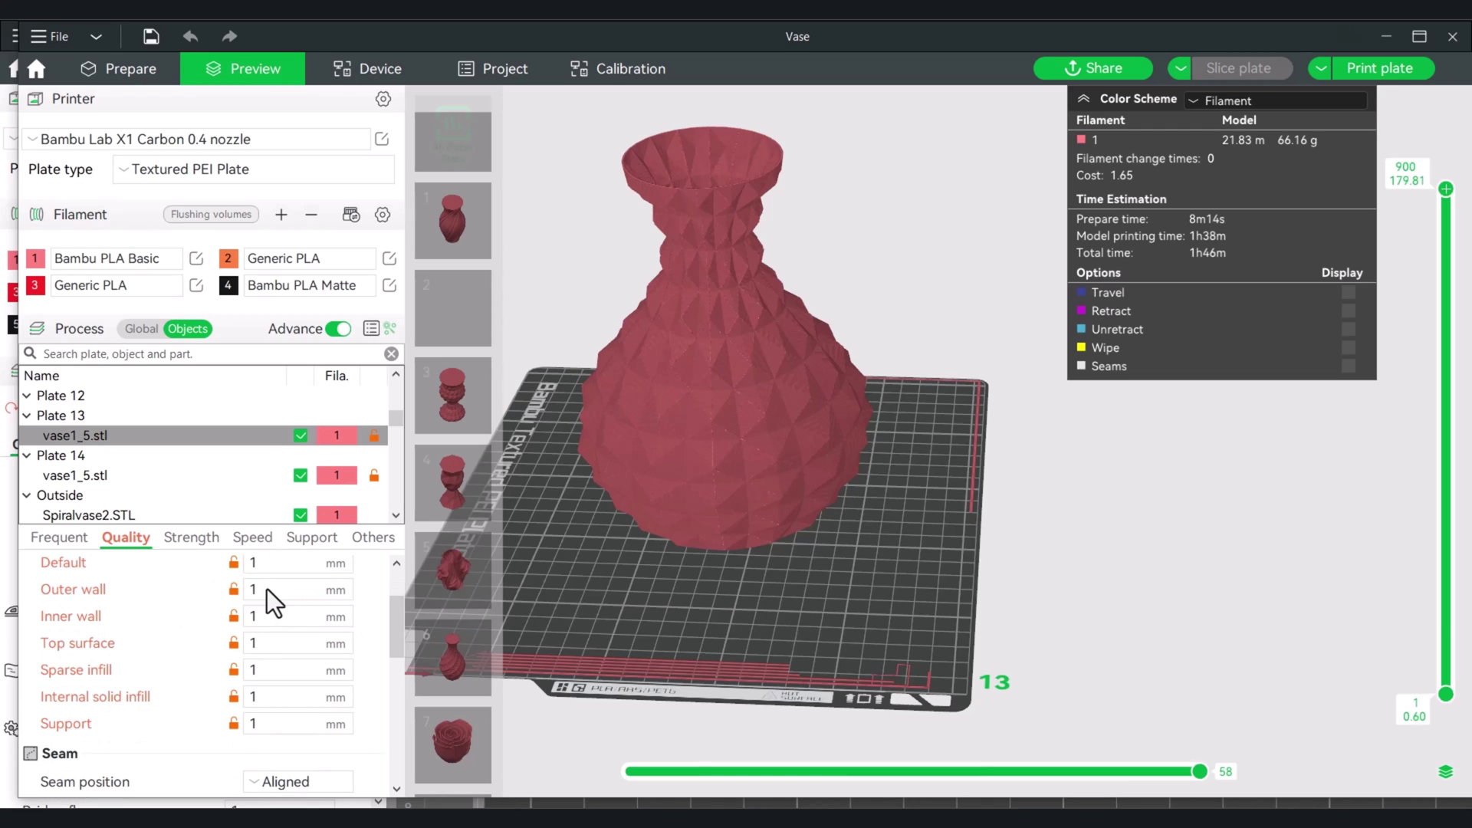
left_click_drag(695, 518, 665, 627)
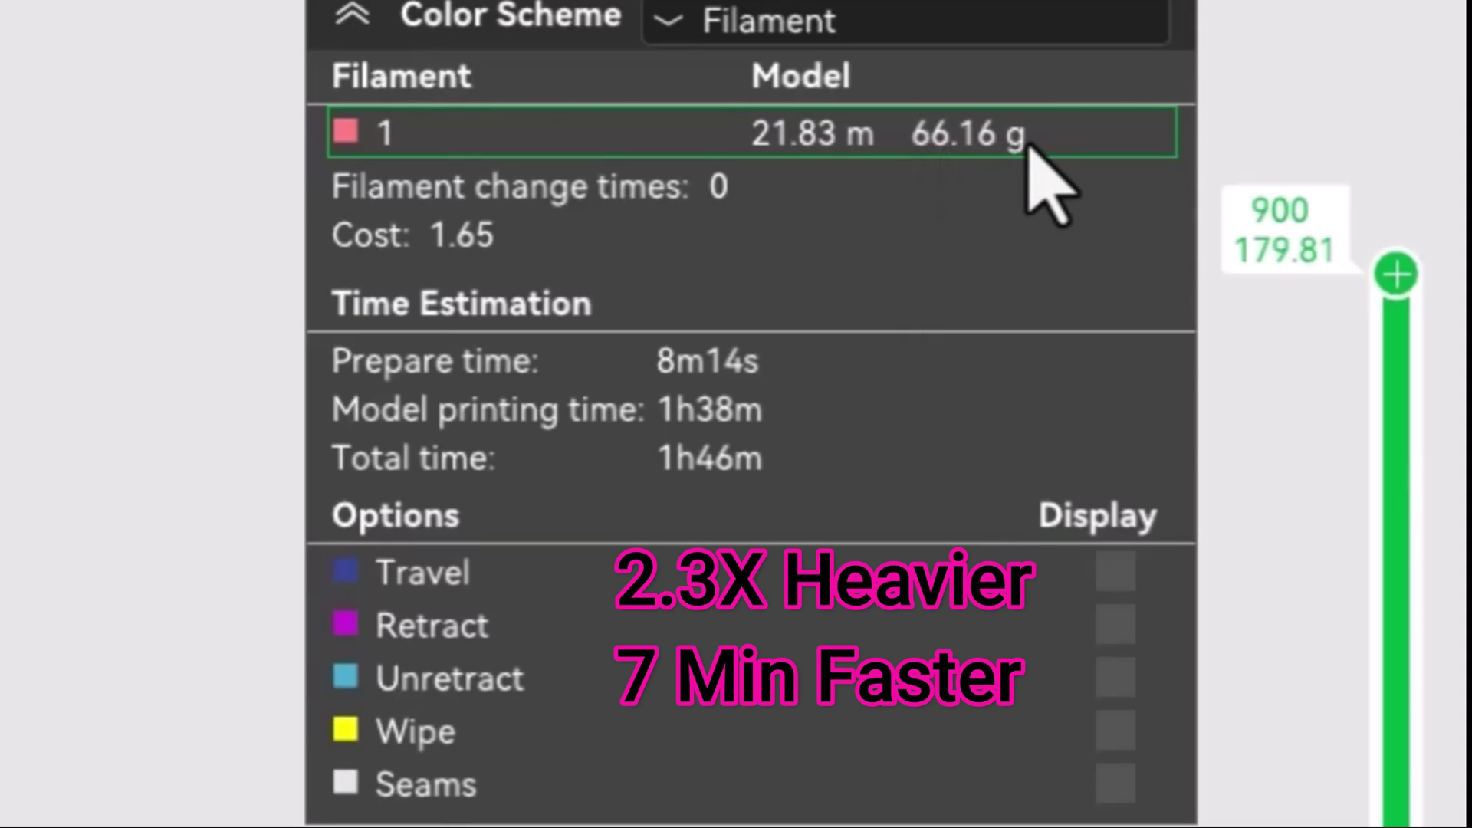
mouse_move(1409, 277)
left_mouse_down()
mouse_move(1403, 345)
mouse_move(1400, 277)
left_mouse_up()
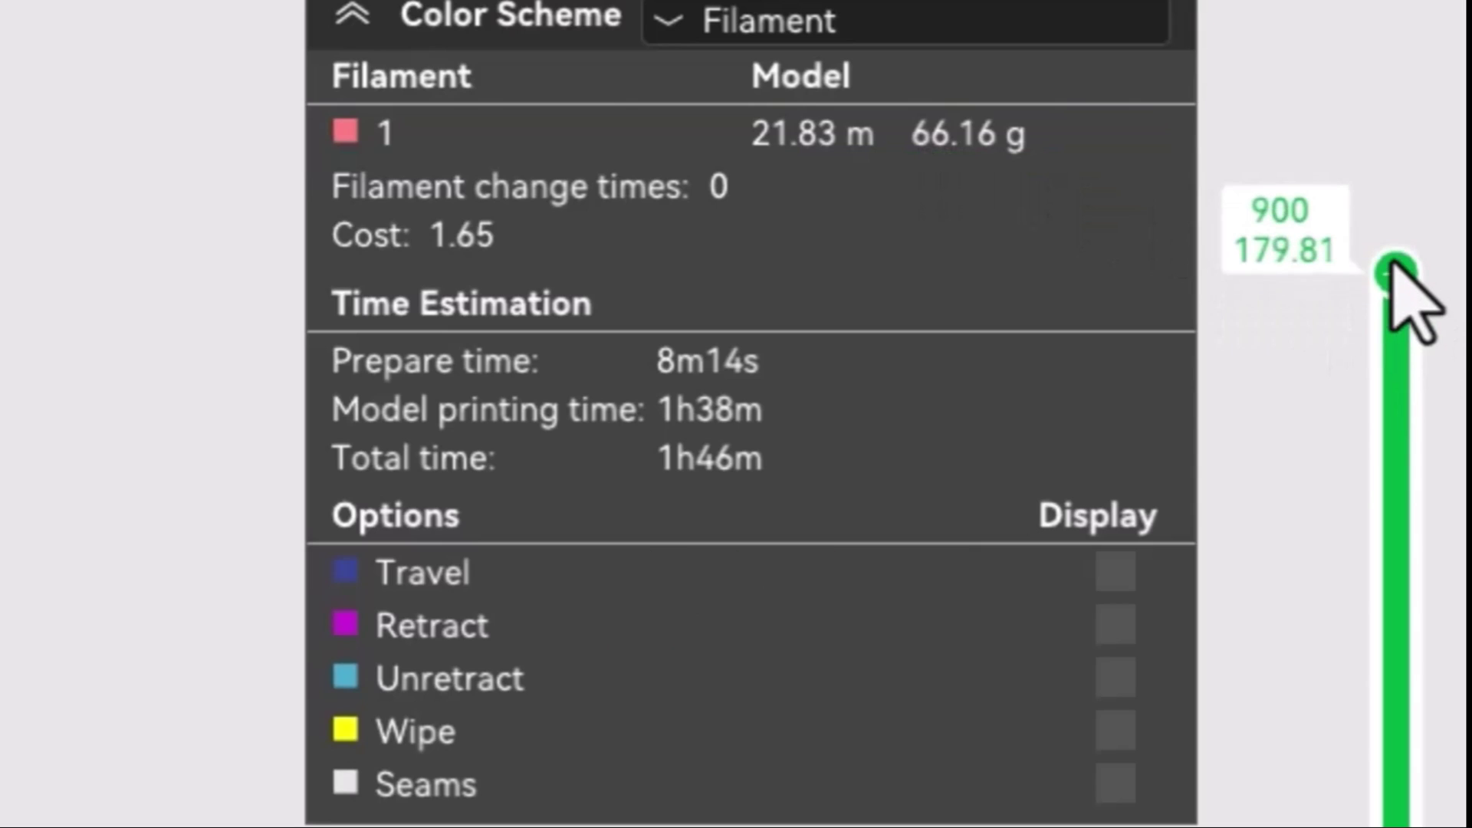